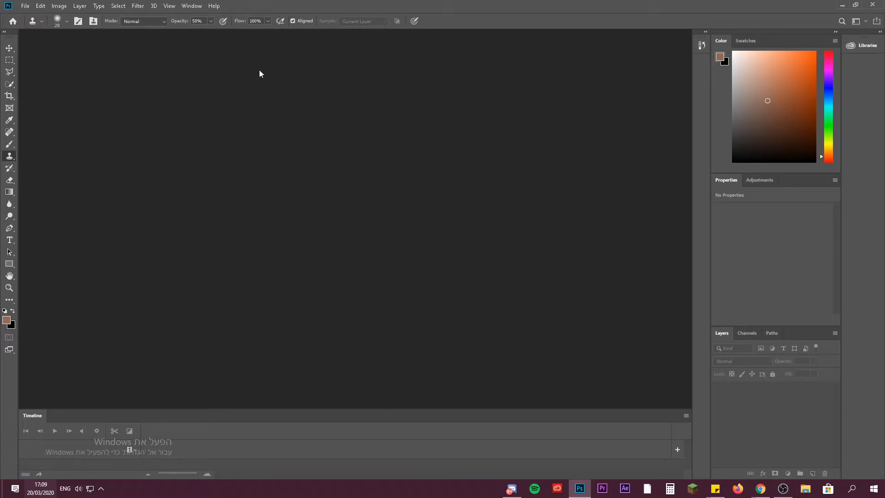
Apply the Essentials (Default) workspace layout
click(192, 6)
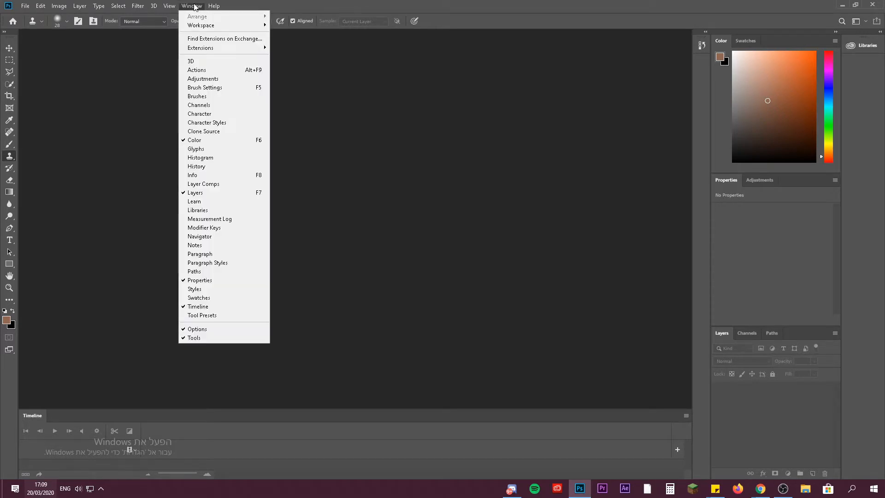
mouse_move(214, 26)
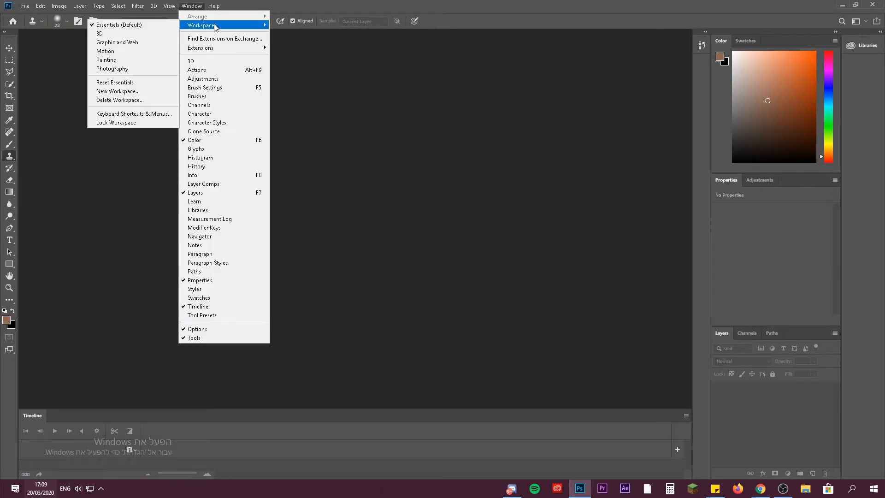
click(125, 25)
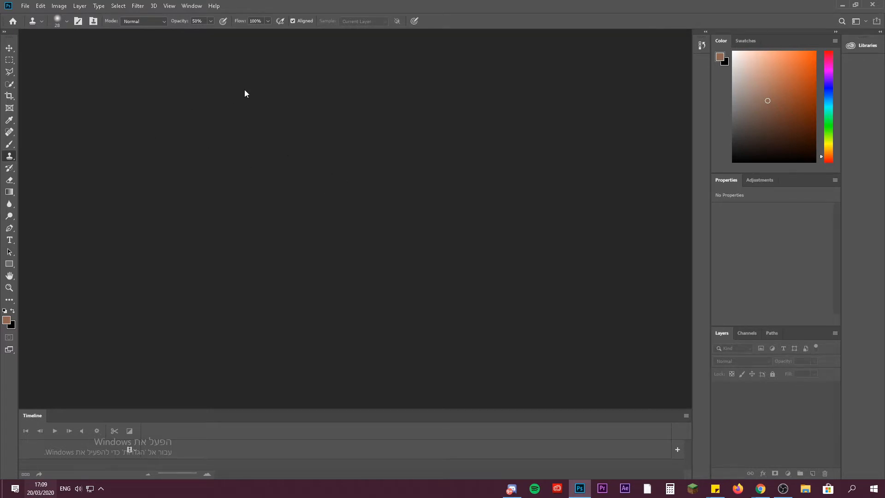
Start setting up a new document and name it Example
click(26, 7)
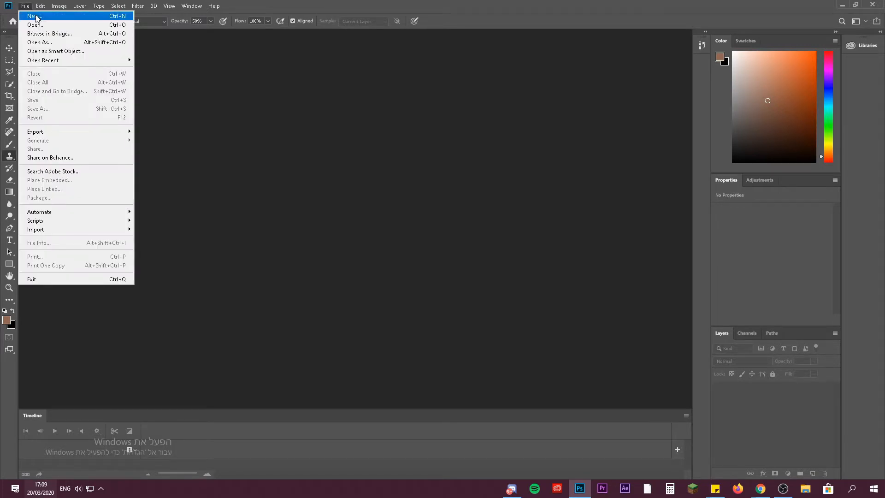
click(36, 17)
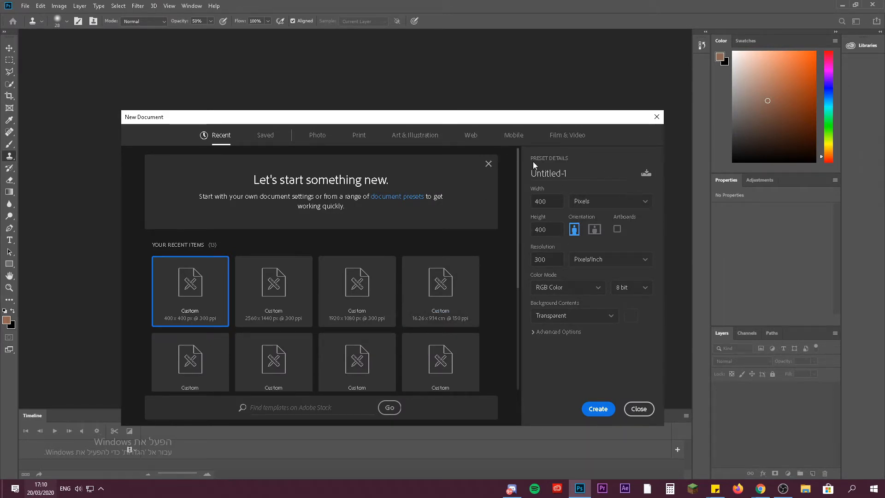
key(alt+Tab)
click(547, 171)
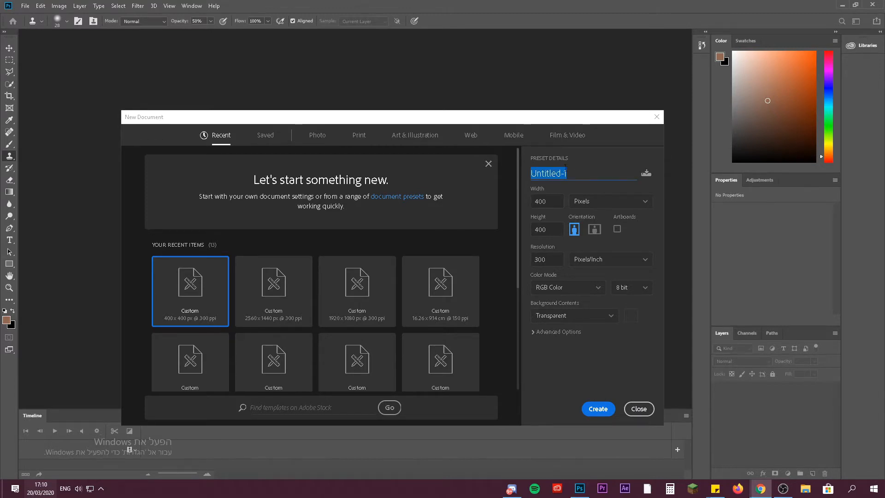
text(E)
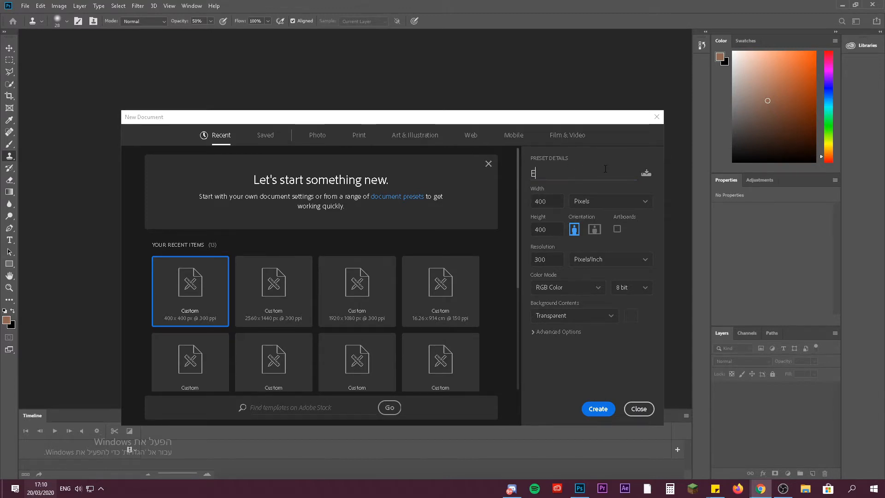
text(xample)
Set the new document's size to 1920 pixels wide and 1080 pixels high
click(546, 200)
double_click(551, 198)
text(1920)
key(Tab)
text(109)
text(08)
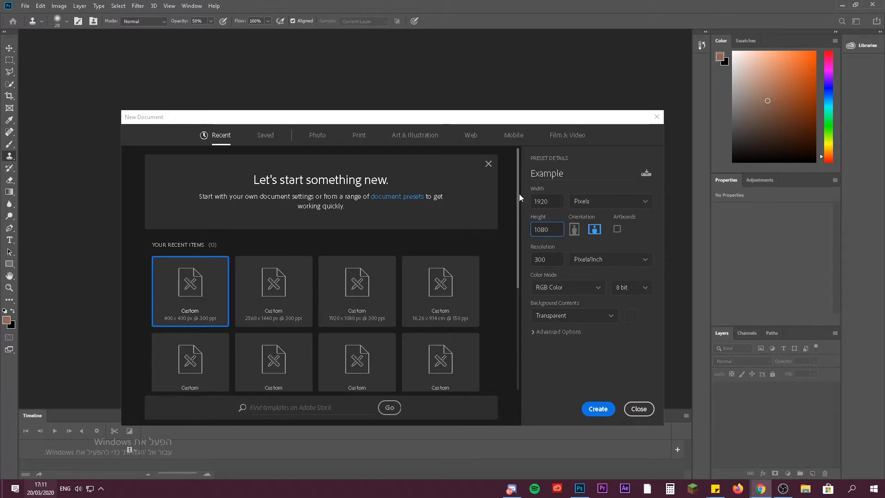
click(616, 158)
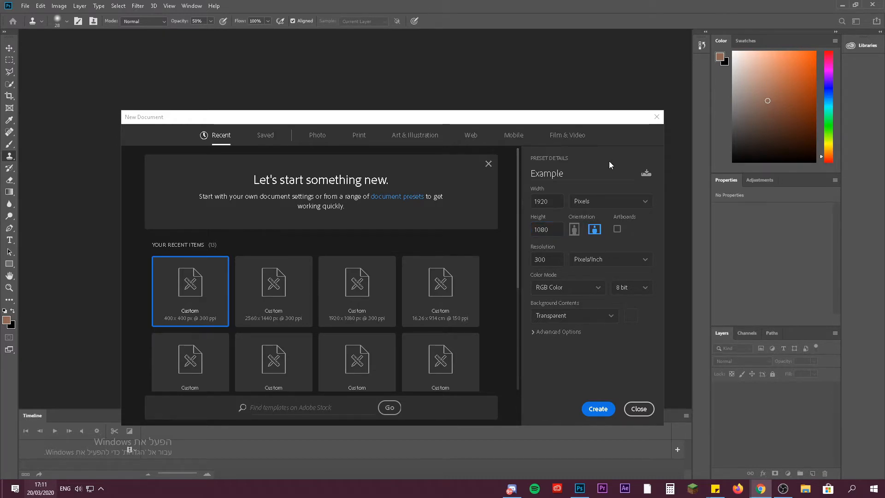
Set the new document's colour depth to 16 bit
click(591, 202)
click(590, 203)
click(593, 260)
click(594, 274)
click(634, 289)
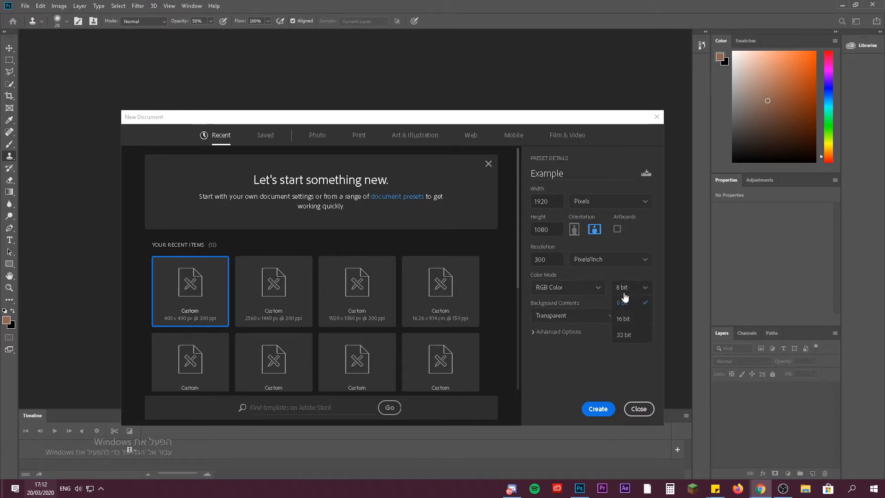
click(631, 319)
click(638, 290)
click(631, 320)
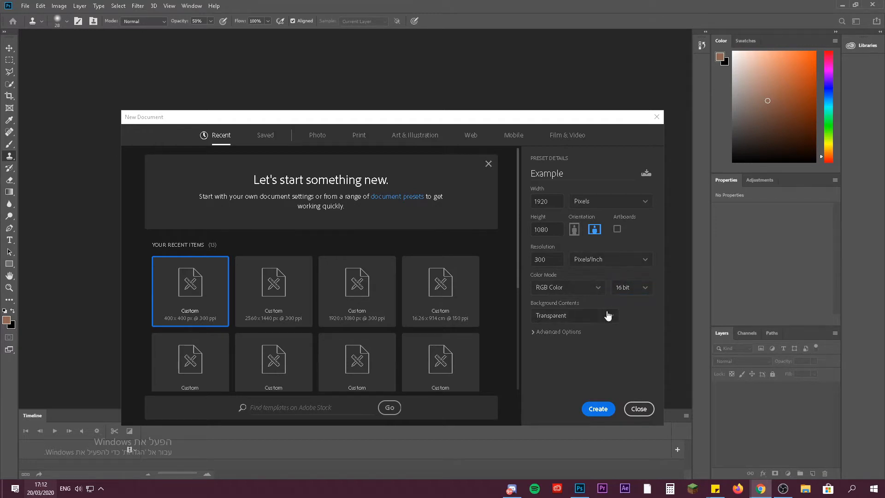
Set the new document's background contents to White
click(571, 322)
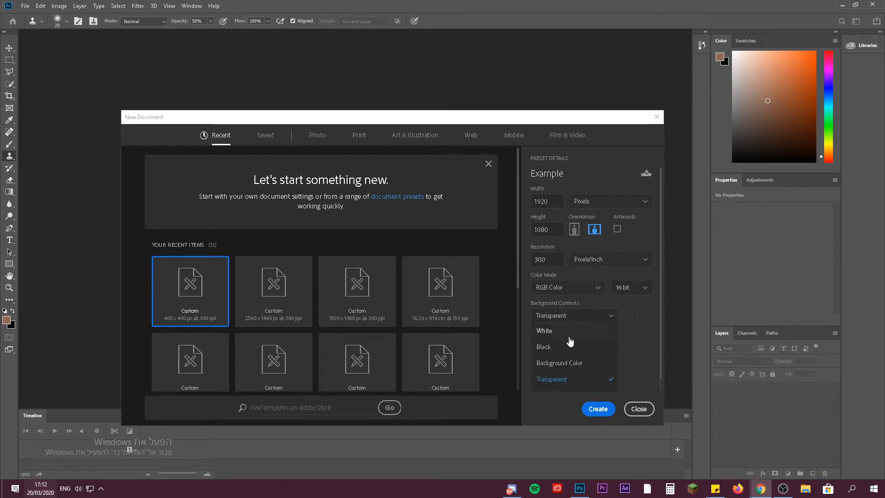
click(566, 330)
click(557, 289)
click(564, 333)
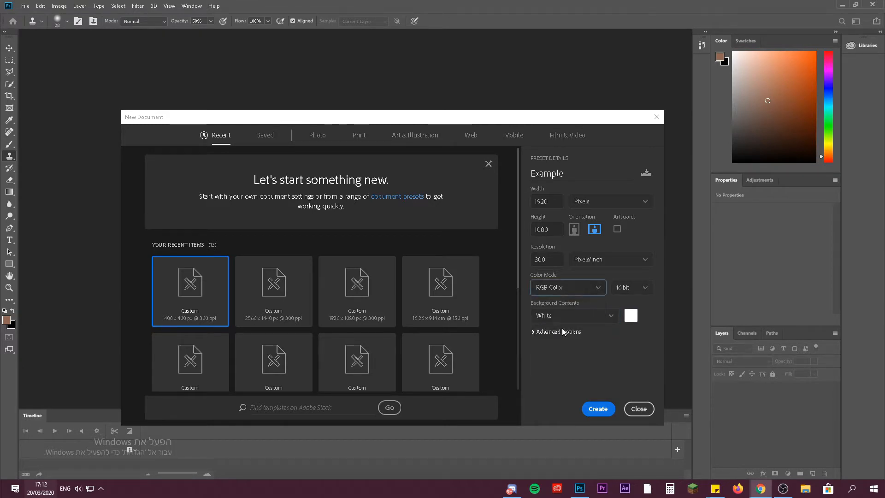
Set the resolution to 72 pixels/inch and create the document
click(544, 259)
text(72)
click(623, 340)
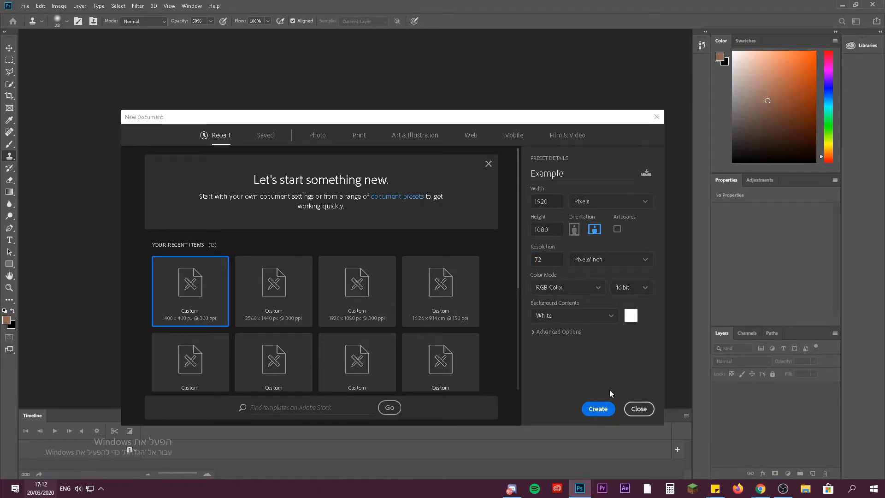
click(595, 409)
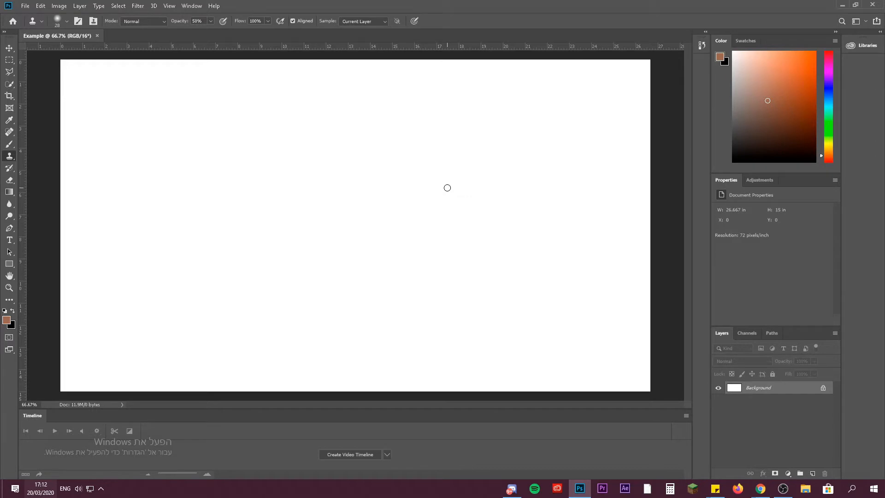
Activate the Move tool, unlock the locked white layer and rename it Background
key(v)
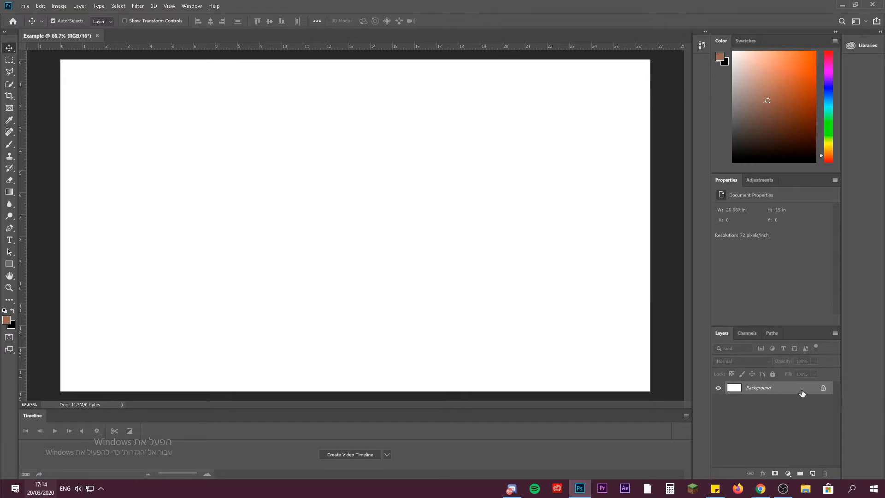
click(824, 388)
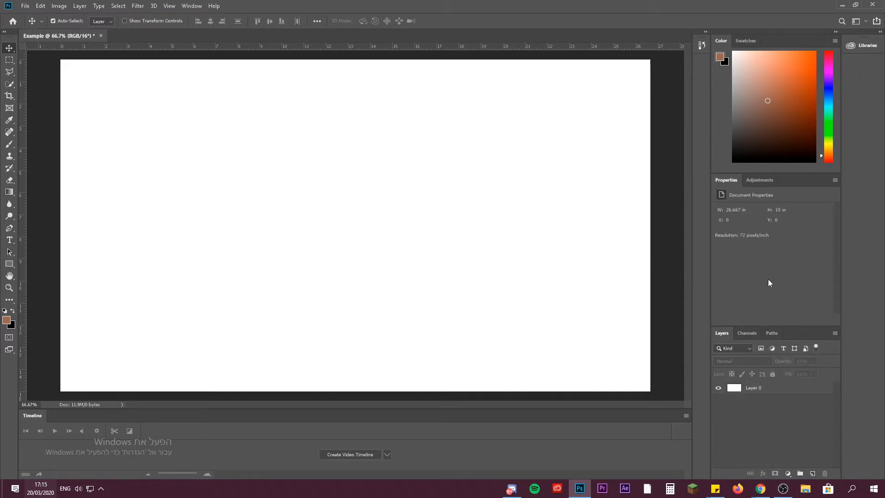
click(743, 384)
double_click(749, 387)
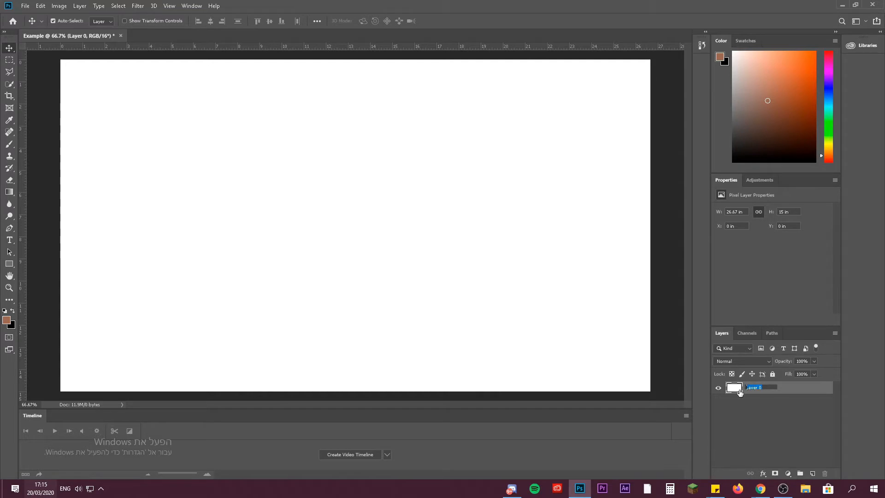
text(Background)
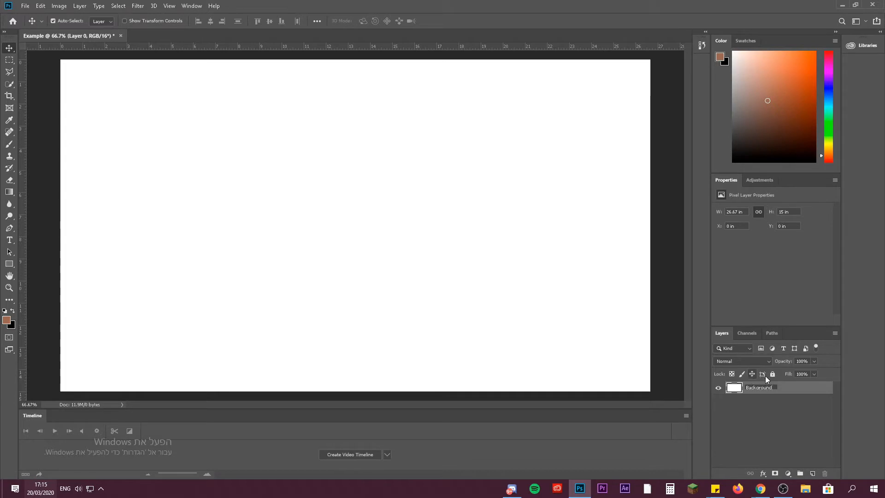
click(782, 389)
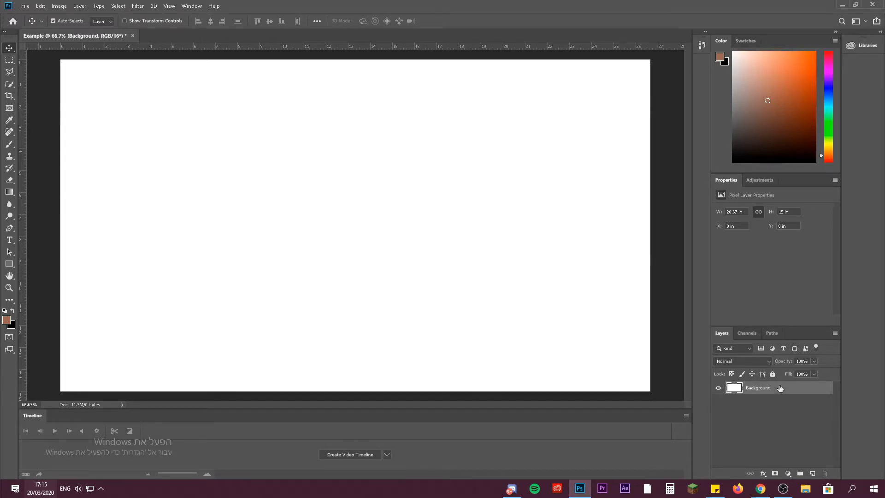
Lower the Background layer's opacity to 50% and restore it to 100%
key(5)
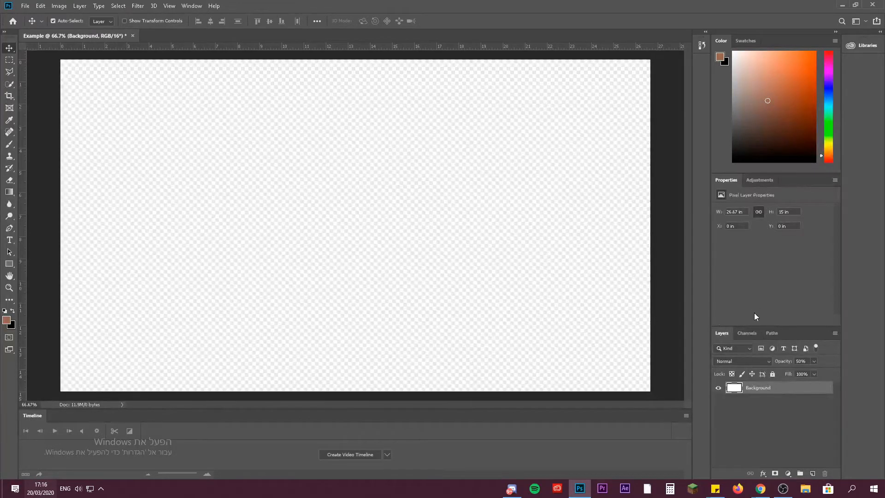
key(0)
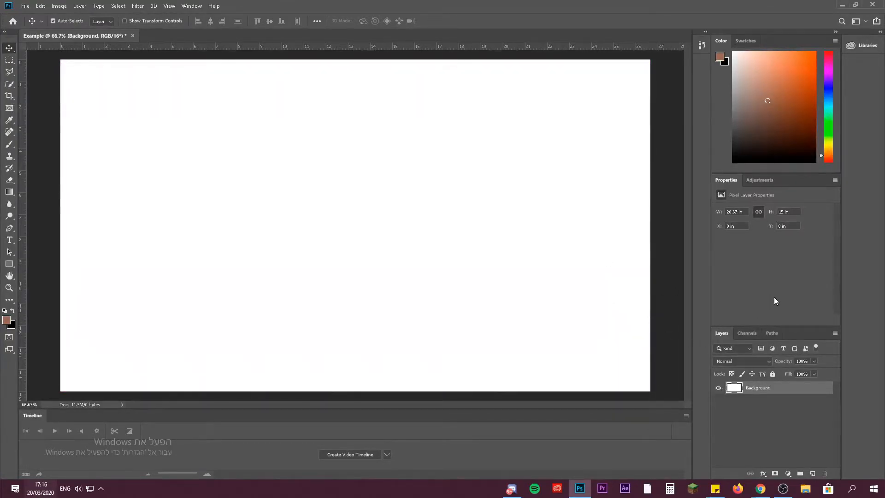
Label the Background layer with the colour Red
right_click(760, 389)
click(755, 401)
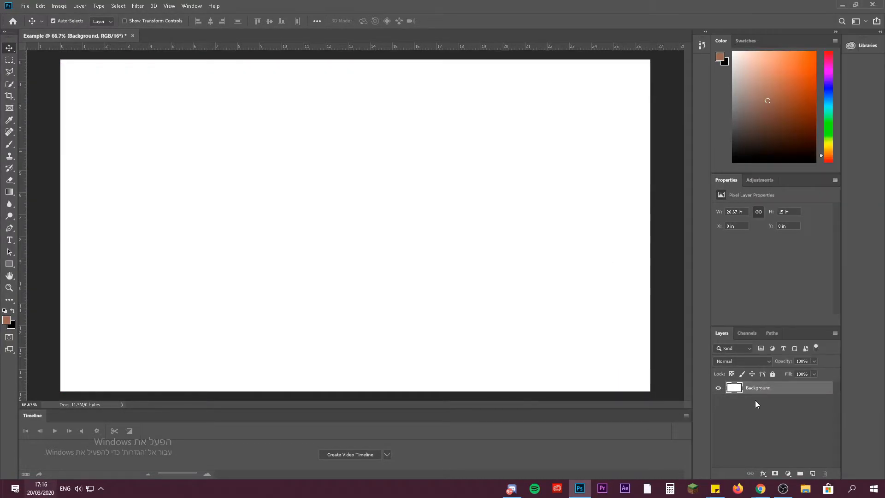
right_click(760, 387)
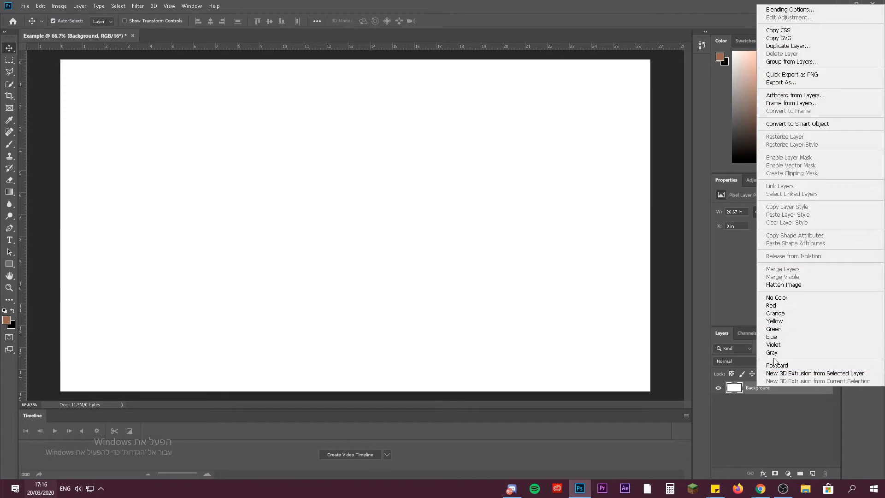
click(768, 407)
right_click(762, 392)
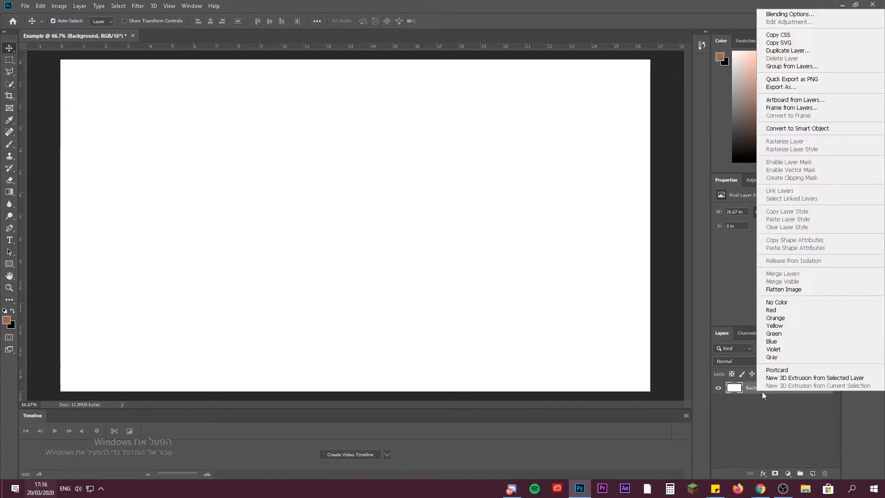
click(773, 311)
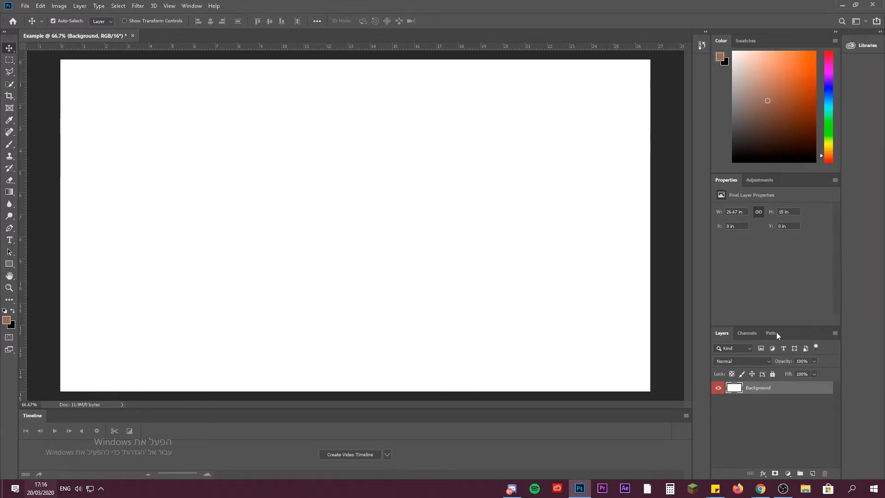
right_click(753, 387)
click(742, 404)
right_click(743, 404)
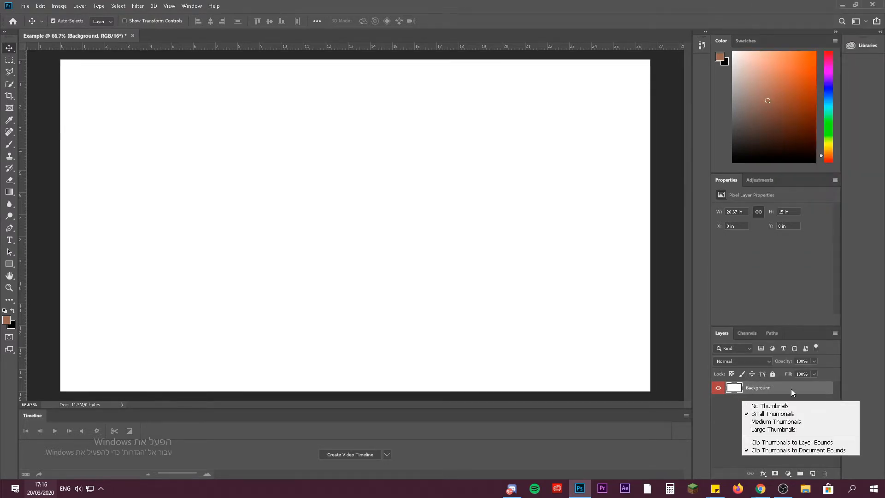
right_click(791, 390)
right_click(767, 397)
right_click(783, 385)
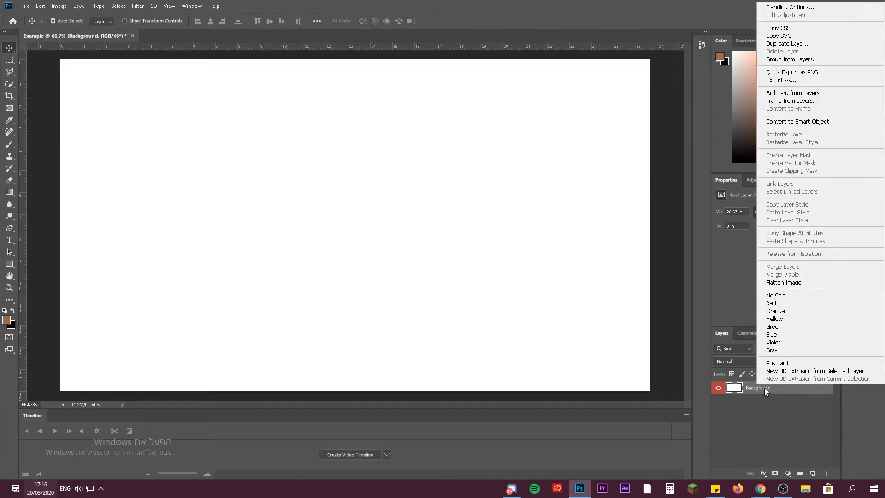
click(782, 304)
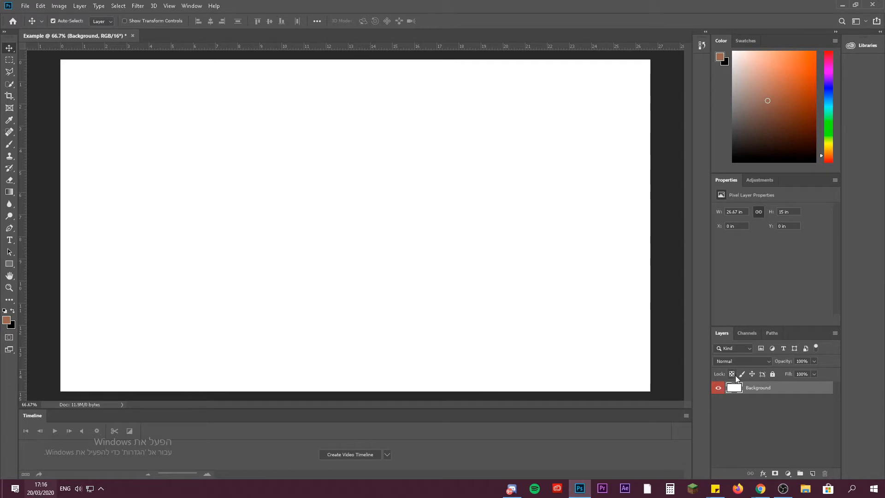
click(754, 408)
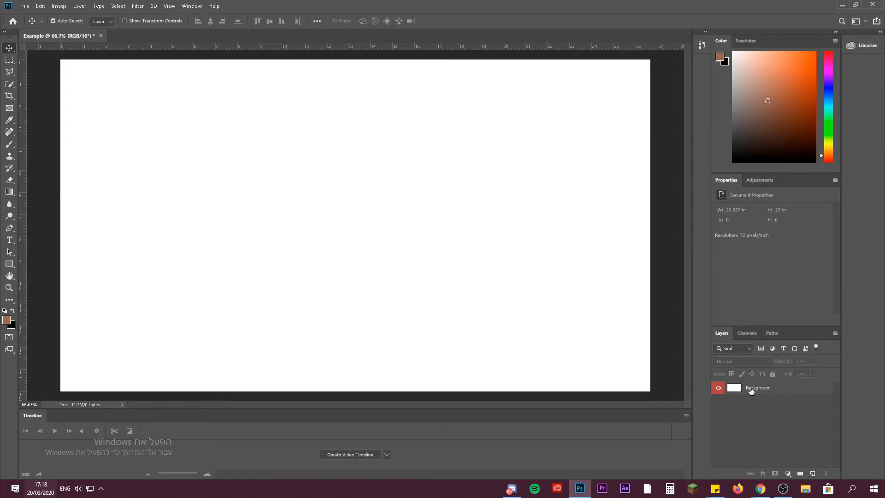
Select the Background layer, try moving it around the canvas with the Move tool, and return it to position X 0, Y 0
click(770, 390)
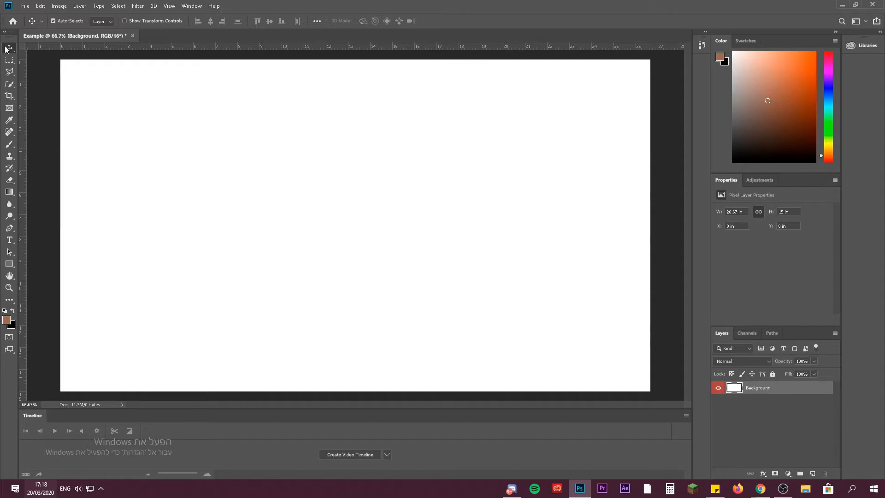
drag(306, 172, 286, 145)
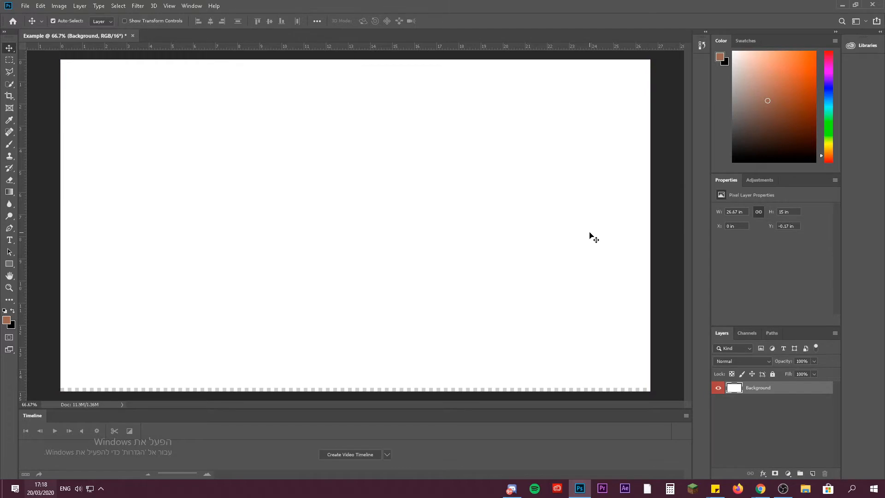
drag(421, 144, 369, 309)
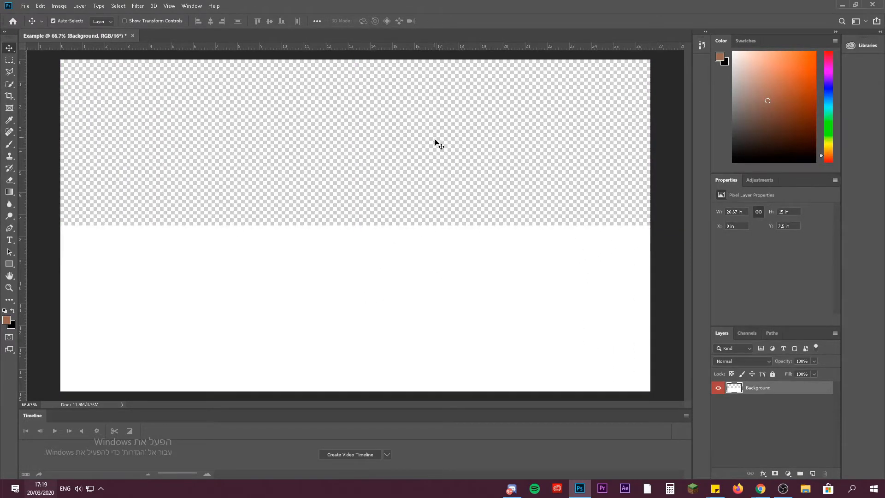
drag(390, 300, 402, 280)
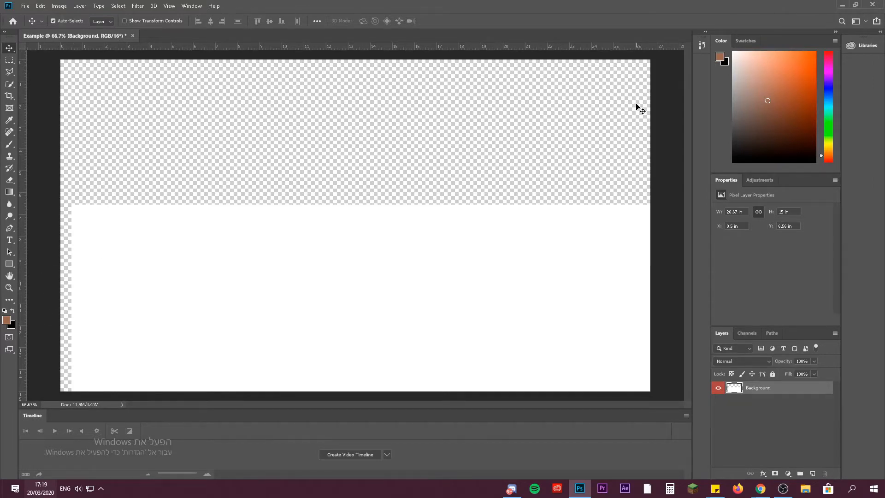
drag(377, 282, 342, 145)
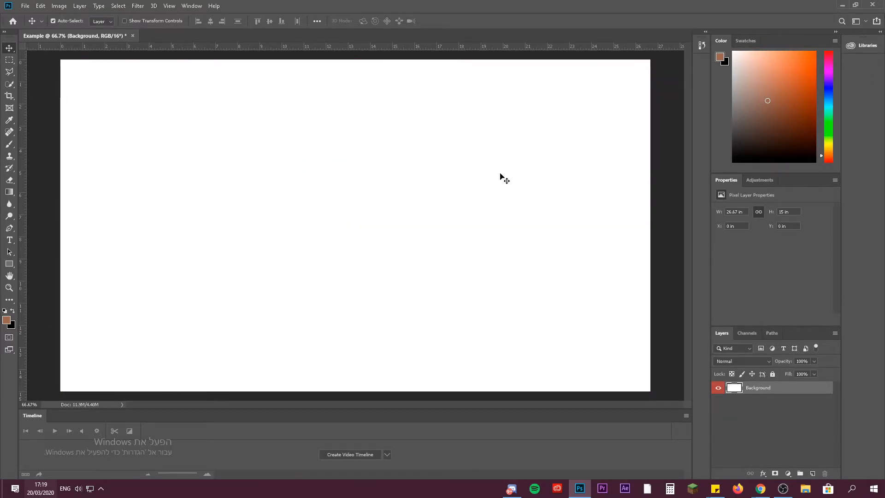
Try moving the Background layer with the Move tool twice, undo each move and deselect the layer
click(661, 206)
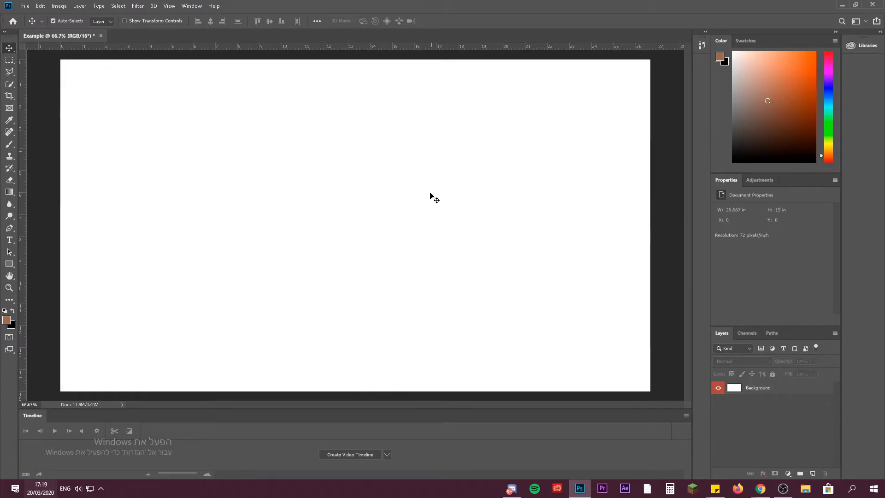
drag(233, 146, 286, 212)
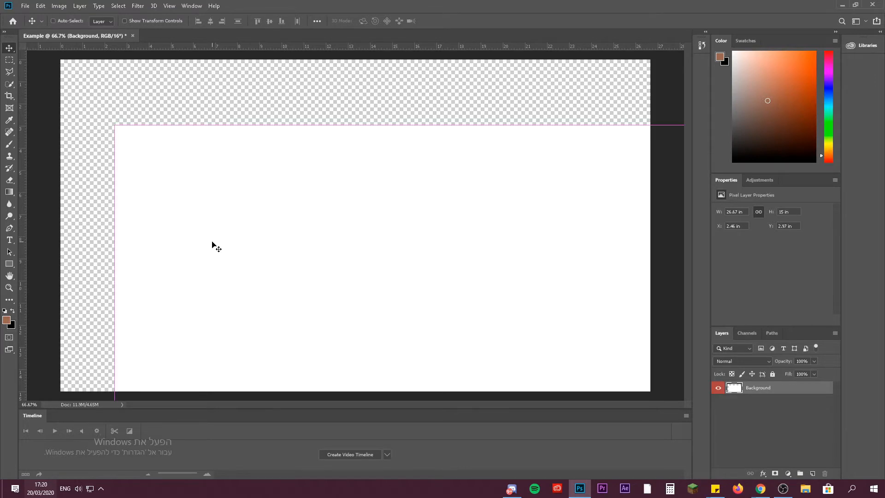
key(ctrl+z)
drag(273, 110, 264, 290)
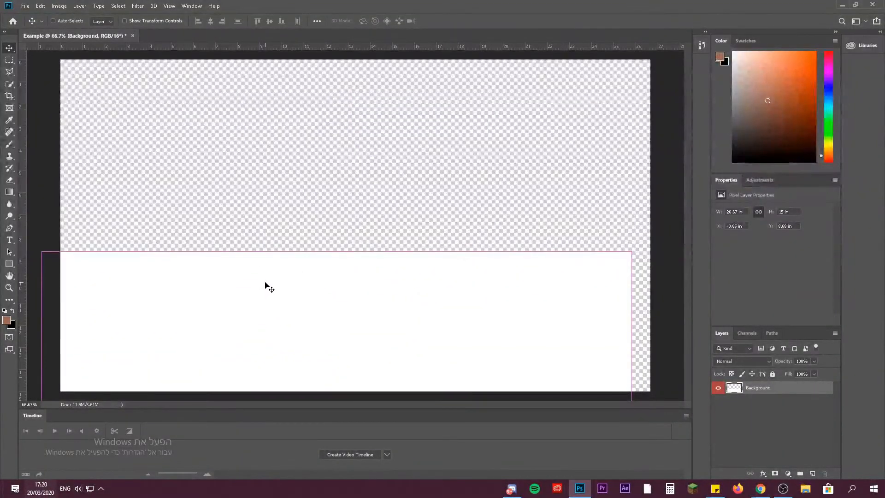
key(ctrl+z)
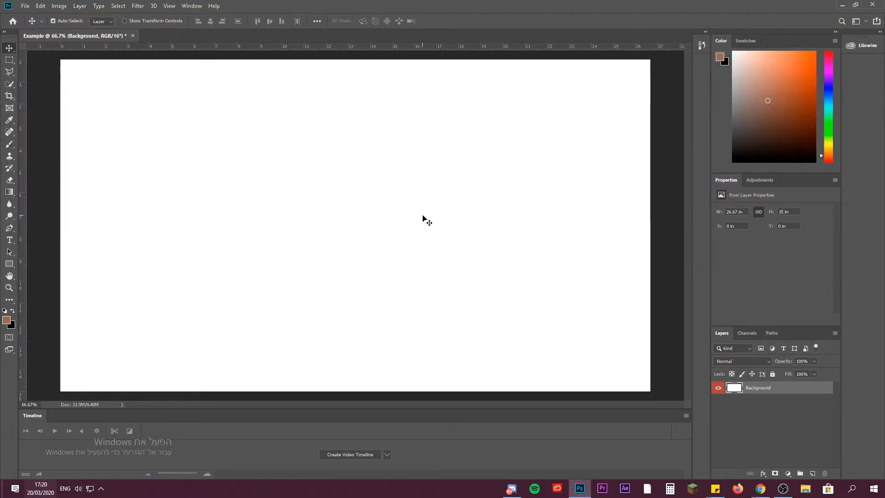
click(663, 172)
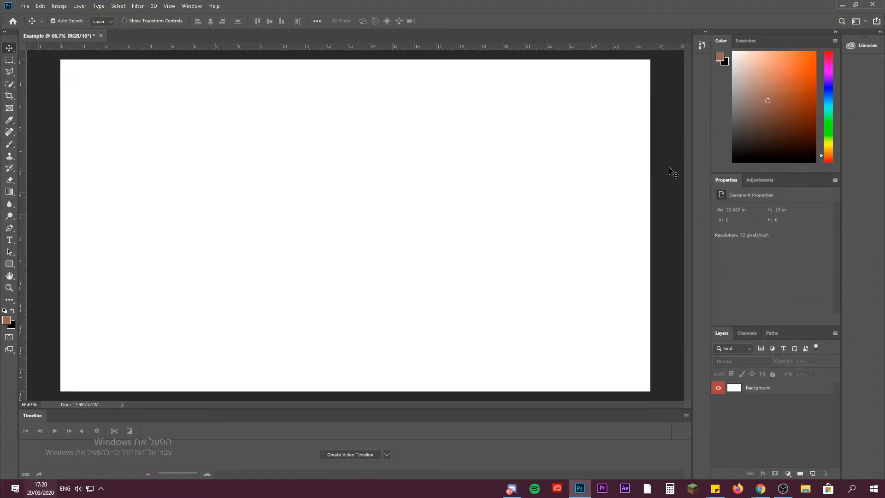
Try the Brush tool without a layer selected, paint a freehand brown stroke on the Background layer, undo it and return to the Move tool
click(9, 144)
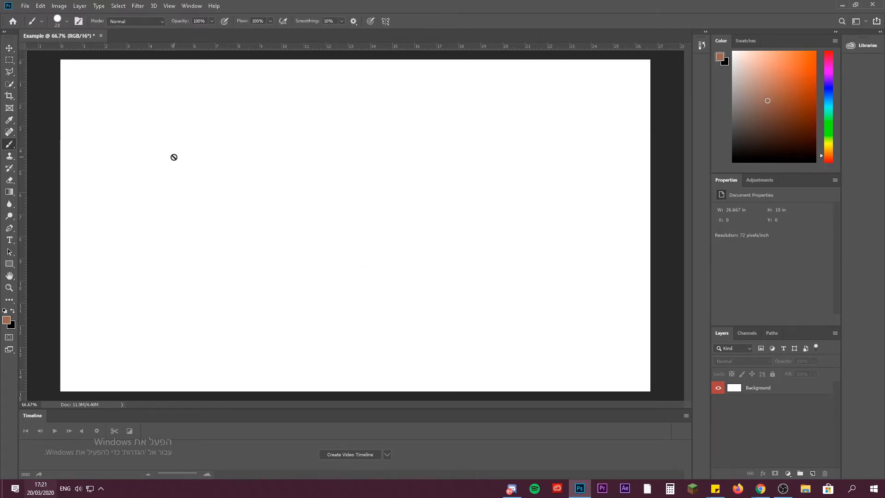
click(199, 160)
click(430, 181)
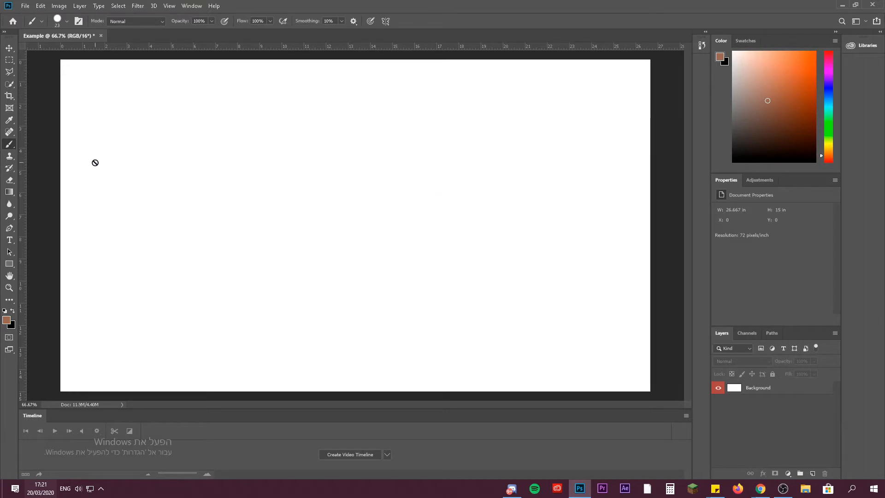
click(766, 389)
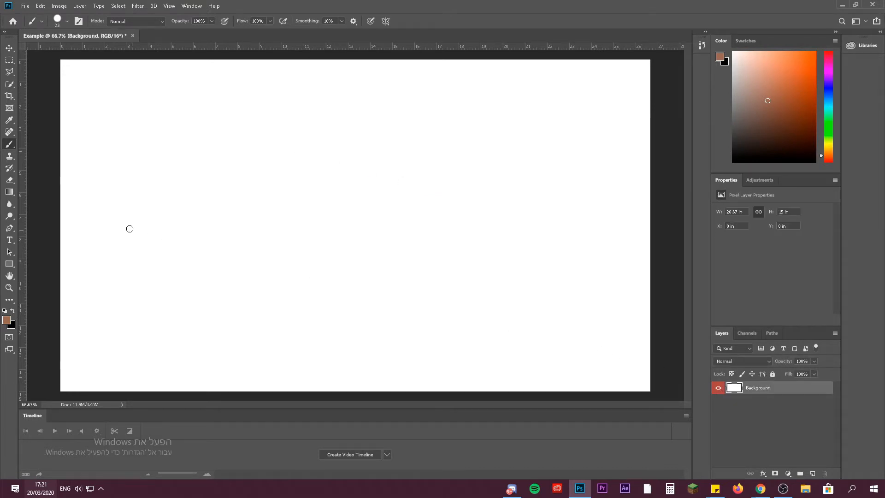
mouse_move(252, 138)
mouse_down()
mouse_move(367, 205)
mouse_move(254, 202)
mouse_move(467, 169)
mouse_move(428, 163)
mouse_up()
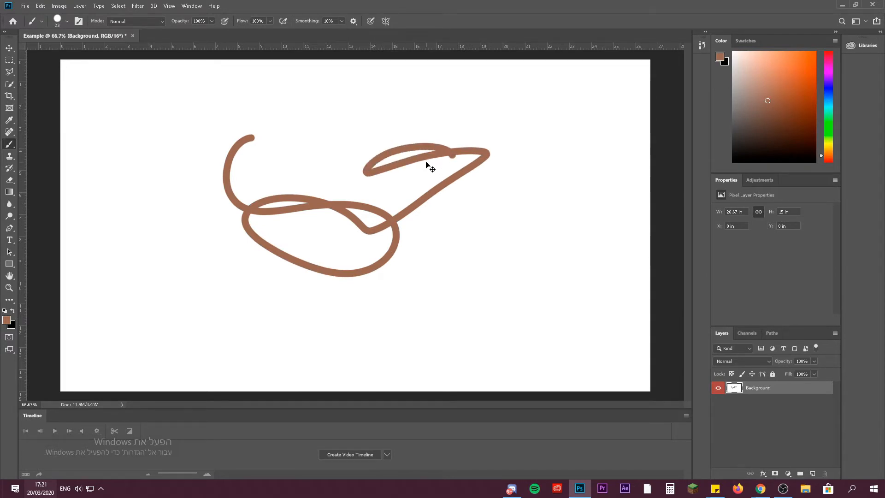
key(ctrl+z)
key(v)
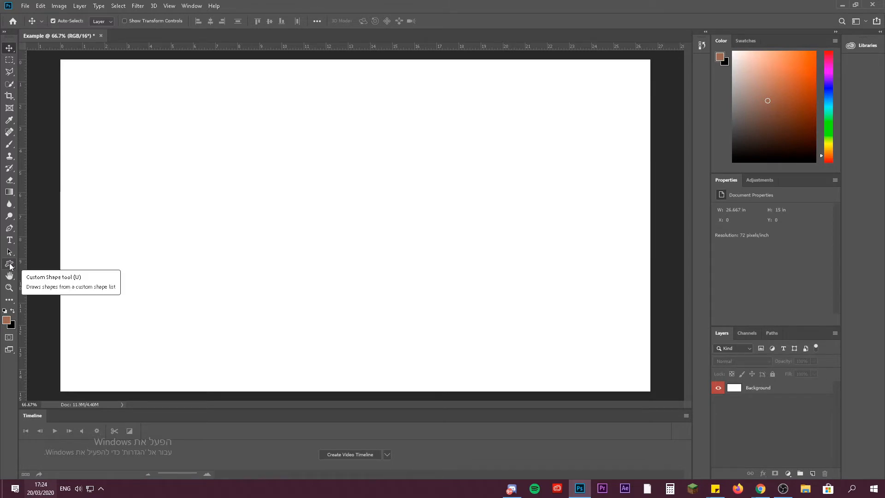
Draw a brown rectangle about 689 x 380 px in the canvas's upper left area with the Rectangle tool, and try its opacity shortcut
click(10, 265)
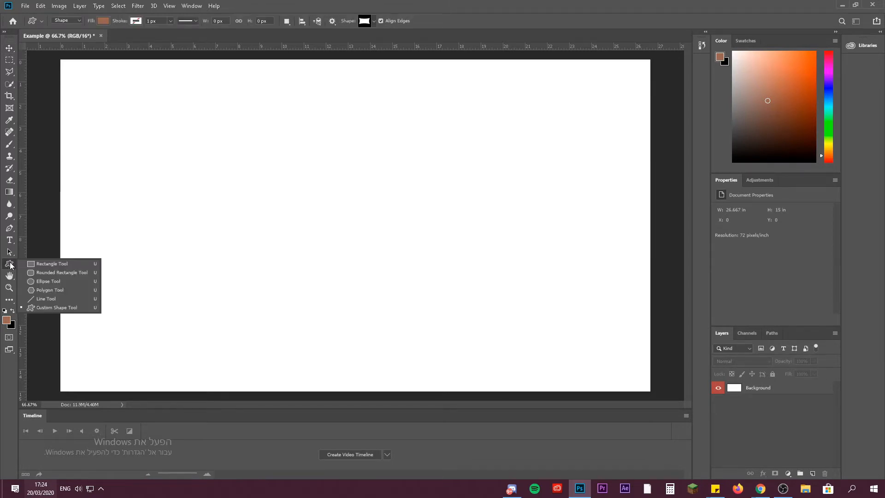
click(45, 264)
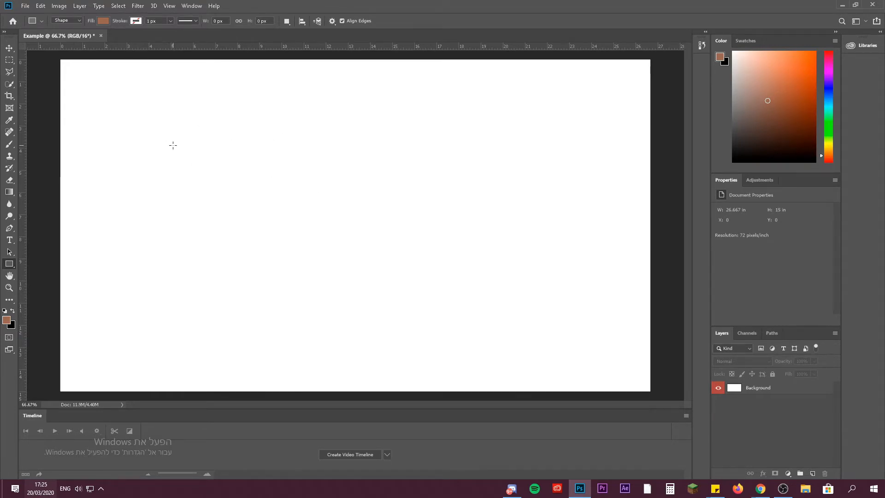
drag(154, 141, 365, 256)
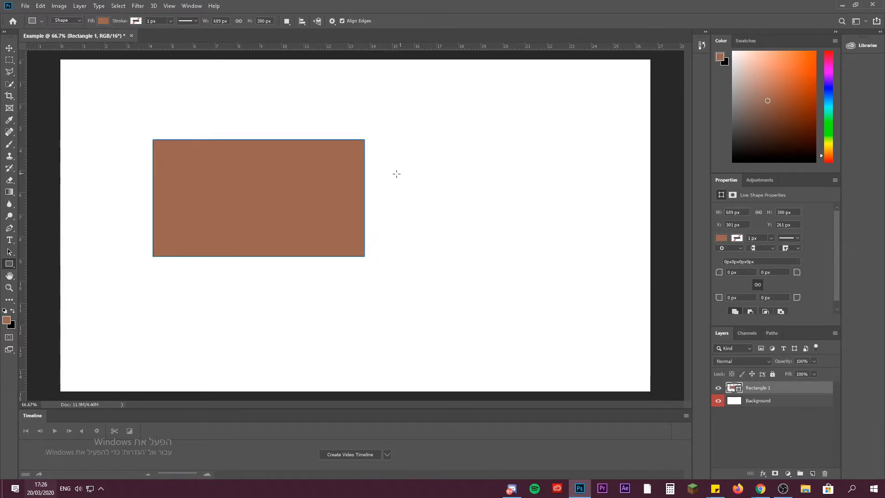
key(5)
key(0)
Try black and white fills on the rectangle and keep black, then lower its opacity to 50% and restore it to 100%
click(104, 21)
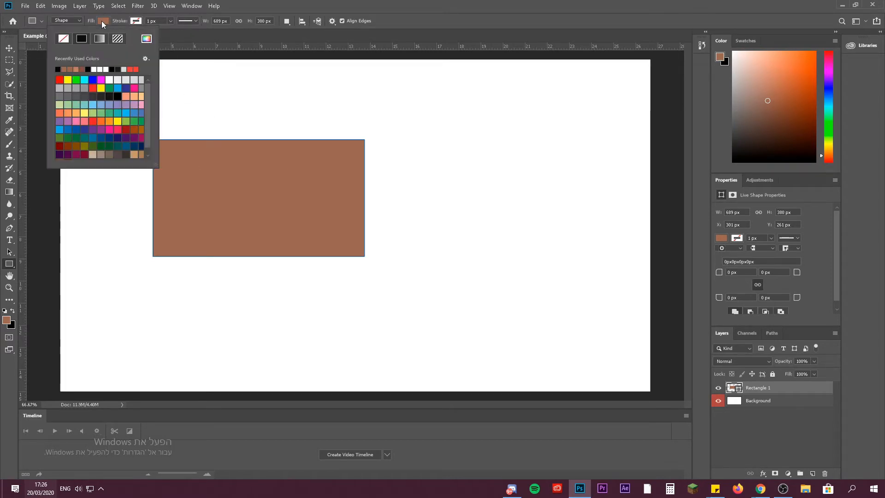
click(89, 68)
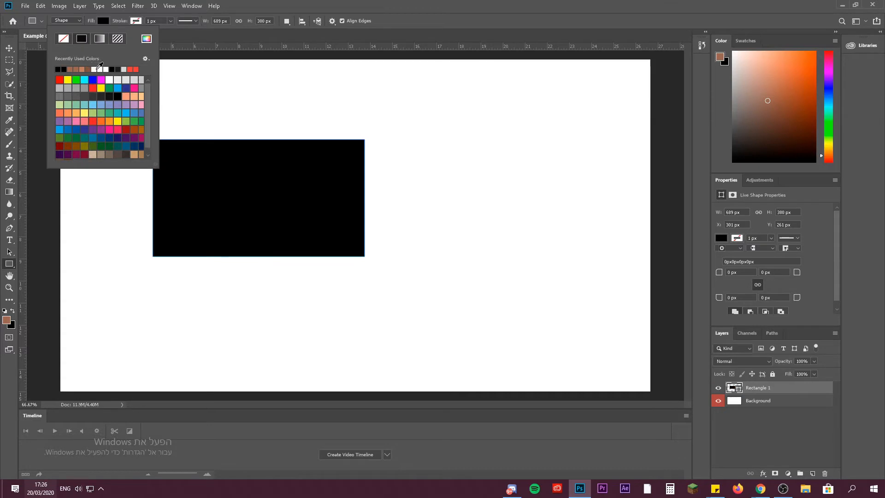
click(97, 68)
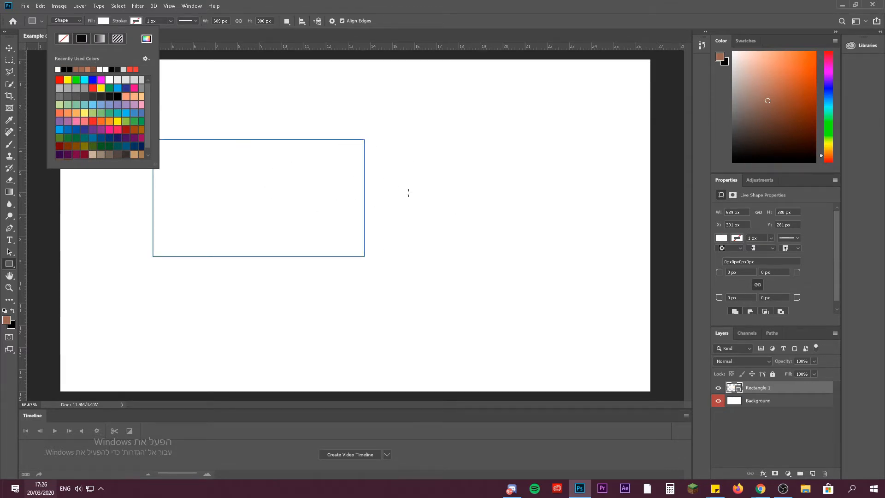
click(64, 69)
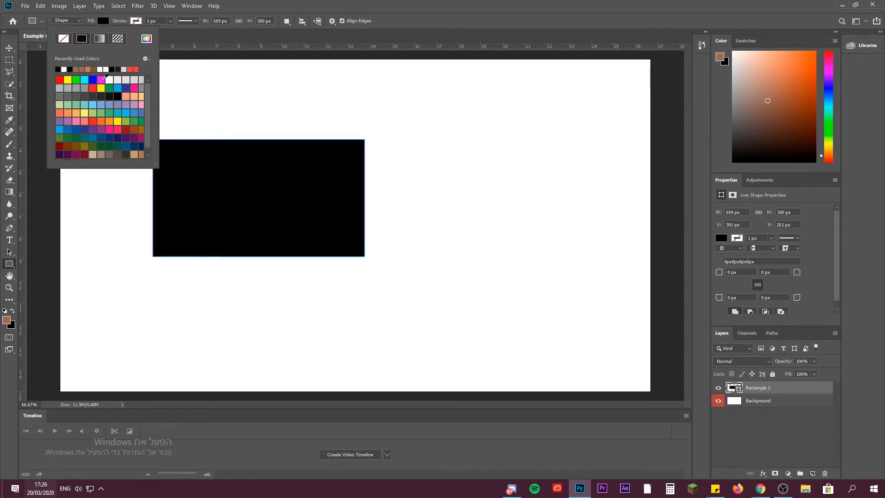
click(104, 21)
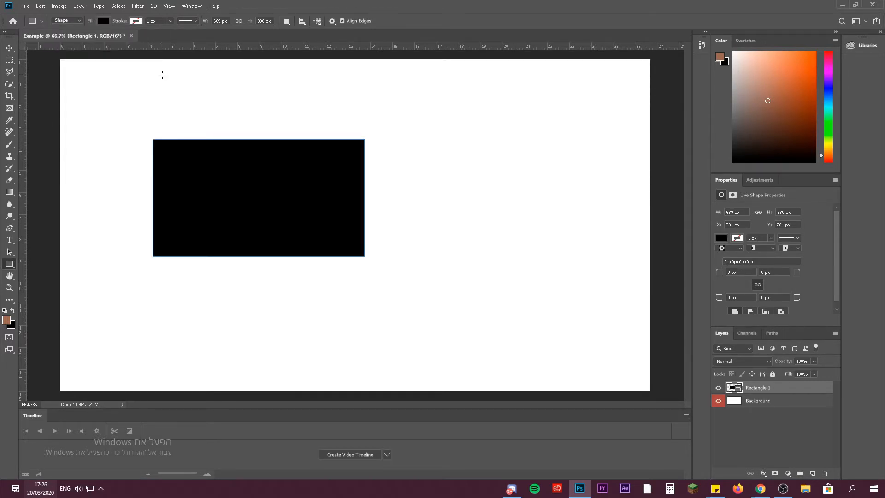
key(5)
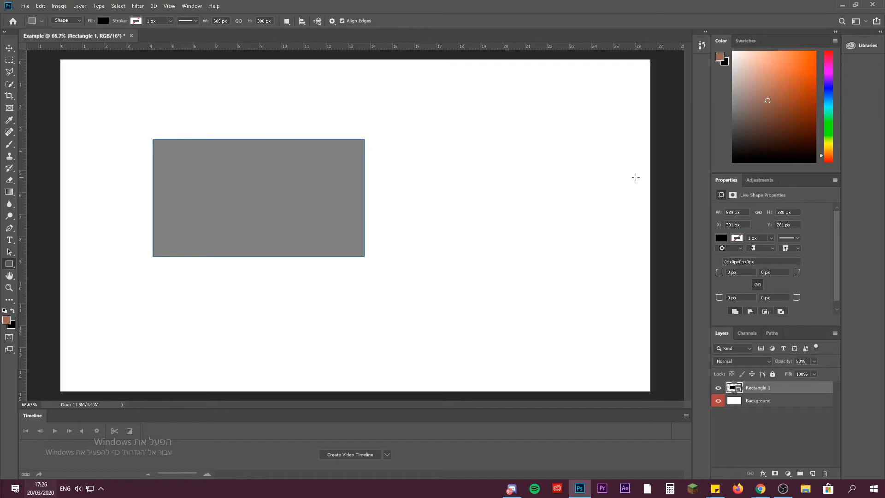
key(0)
Move the black rectangle with the Move tool to the canvas's horizontal centre, about X 616, Y 308 px, and deselect it
click(7, 51)
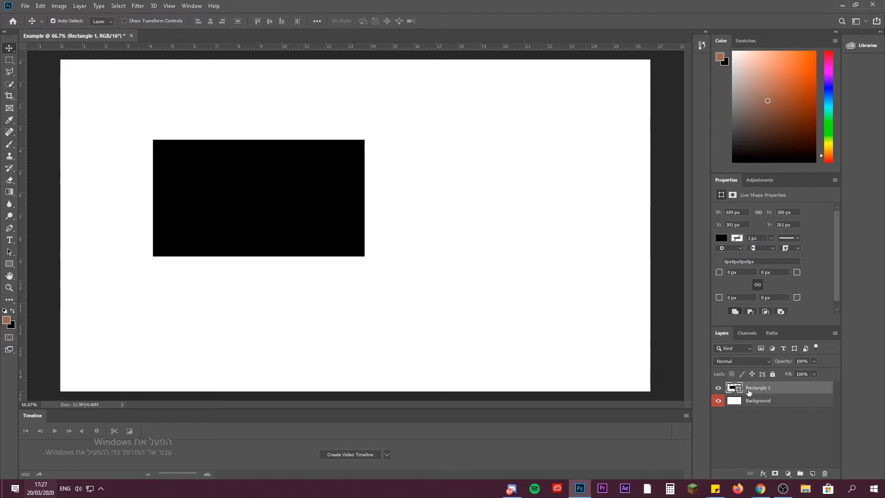
click(8, 264)
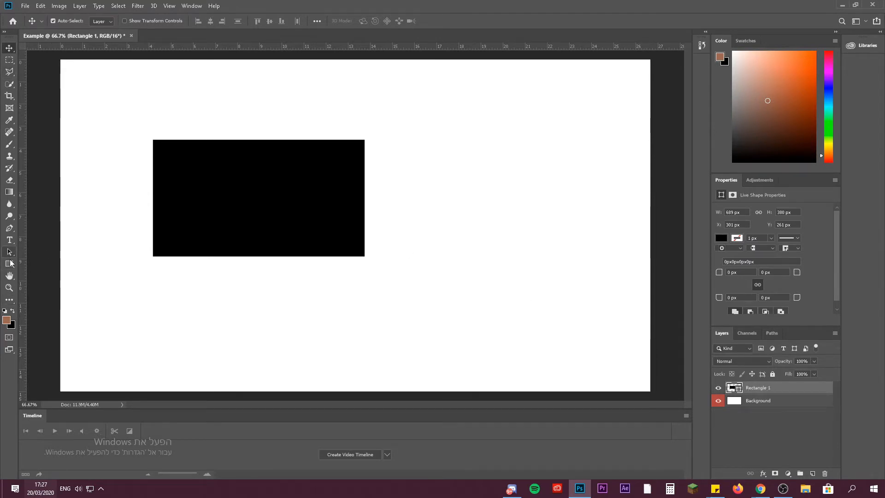
click(5, 48)
drag(199, 184, 316, 194)
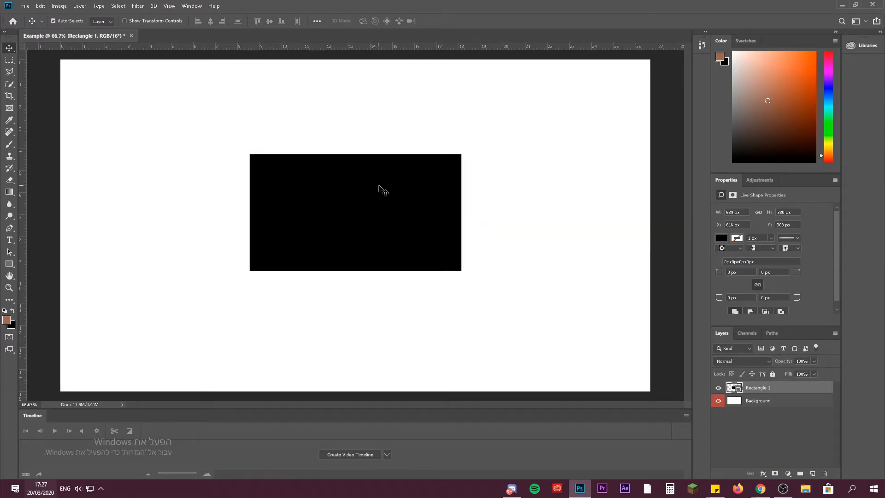
click(673, 186)
Move the rectangle up near the canvas's upper edge and back down to about X 687, Y 381 px, and deselect it
key(ctrl+z)
drag(372, 186, 400, 107)
click(403, 106)
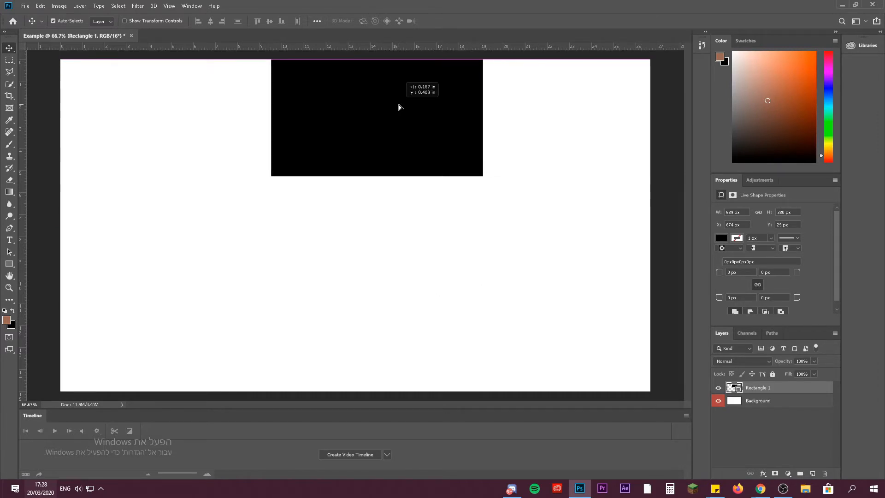
drag(399, 107, 375, 228)
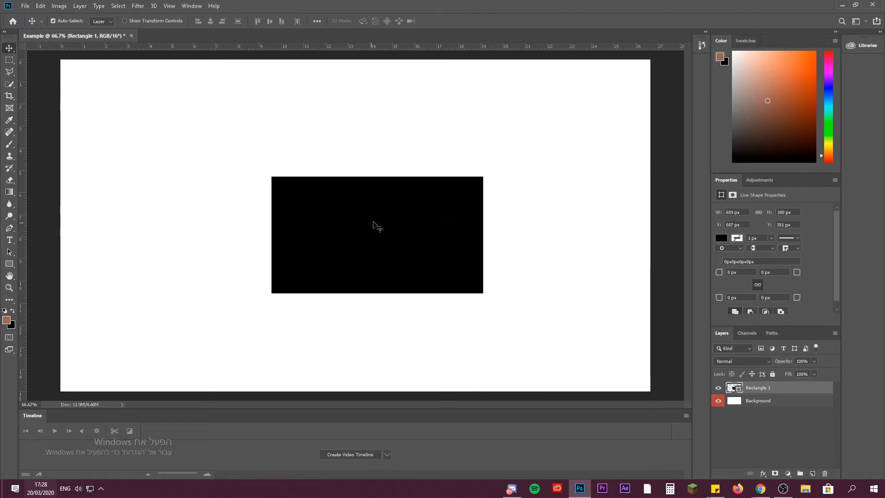
click(683, 236)
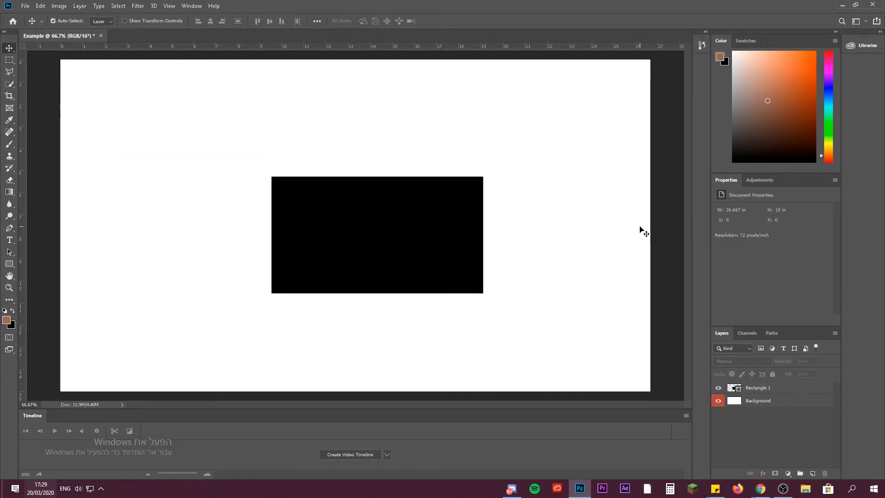
Select the rectangle on the canvas, move it to about X 717, Y 222 px, and deselect it
click(399, 231)
drag(388, 233, 366, 171)
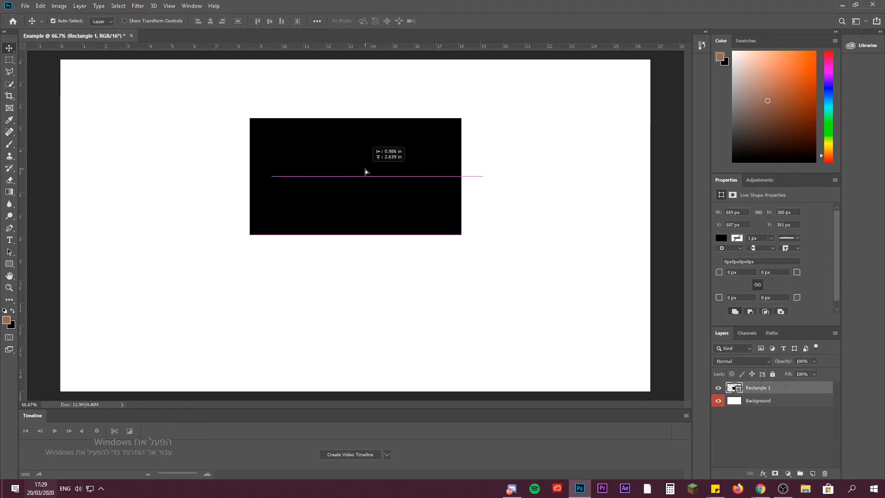
drag(370, 100, 393, 171)
click(615, 234)
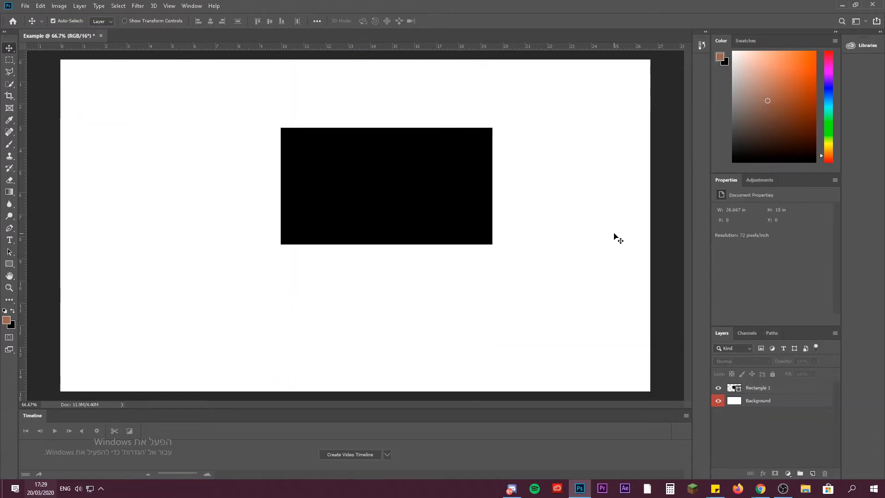
Select the Rectangle 1 layer and use Free Transform to move its centre to about X 1032.5, Y 588 px
click(768, 390)
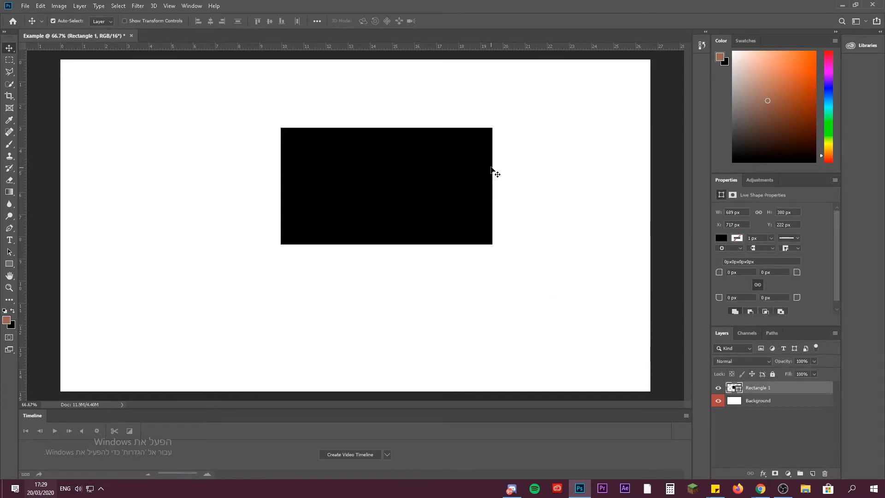
key(ctrl+t)
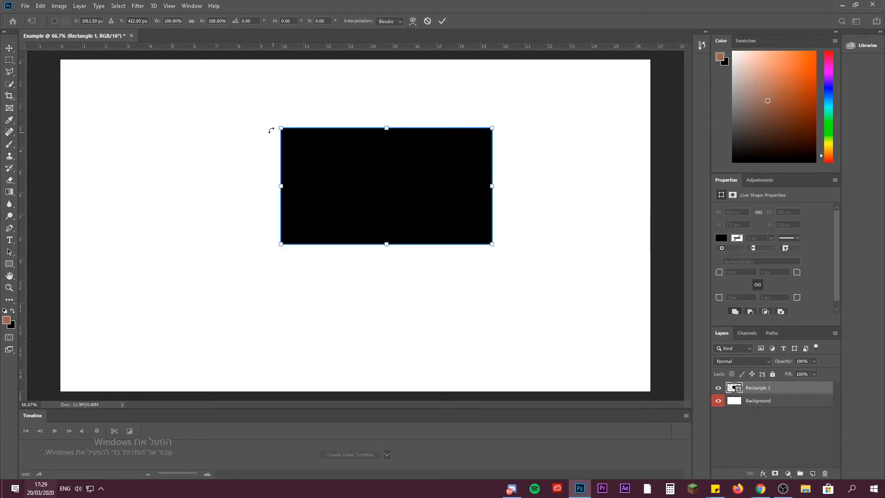
drag(463, 166, 407, 231)
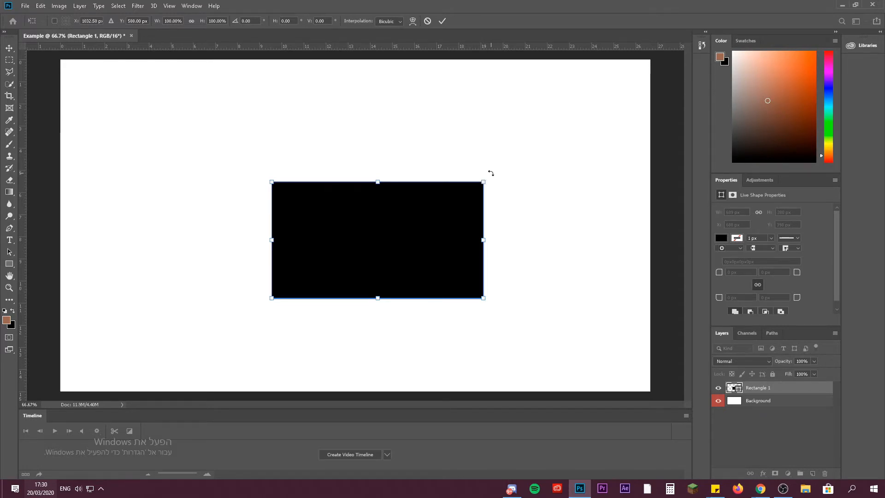
Rotate the rectangle around in Free Transform to about -0.15°, move its centre to about X 1013, Y 540 px, and apply the transform
mouse_move(489, 170)
mouse_down()
mouse_move(462, 140)
mouse_move(496, 180)
mouse_move(485, 167)
mouse_move(483, 176)
mouse_up()
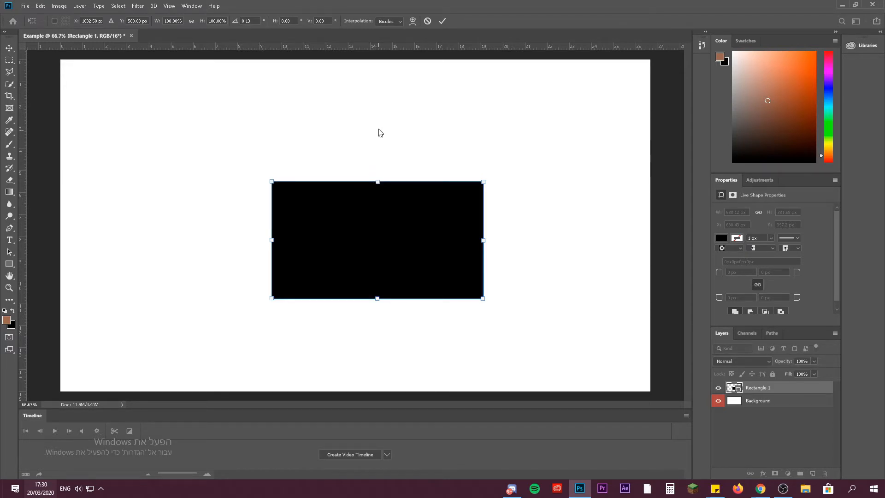
mouse_move(376, 148)
mouse_down()
mouse_move(243, 179)
mouse_move(437, 312)
mouse_move(476, 176)
mouse_move(377, 155)
mouse_up()
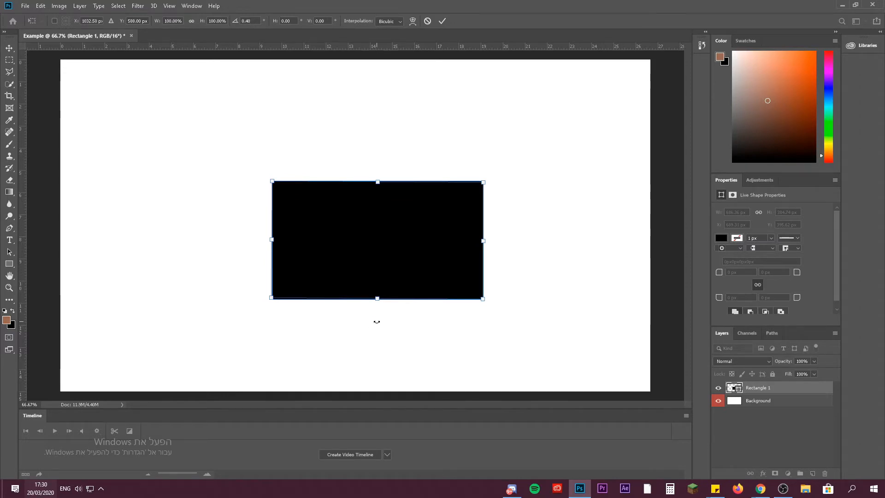
mouse_move(317, 317)
mouse_down()
mouse_move(291, 304)
mouse_move(397, 339)
mouse_move(317, 310)
mouse_up()
drag(494, 322, 276, 167)
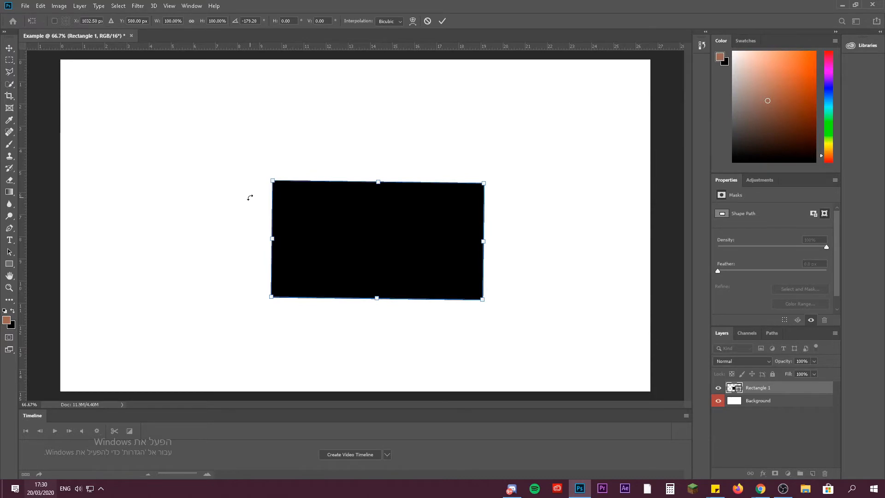
drag(249, 217, 439, 237)
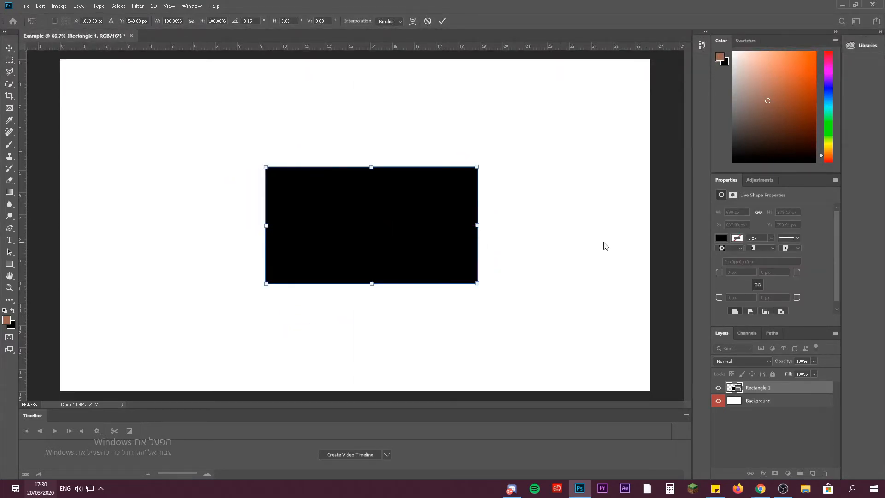
key(Return)
Set the Rectangle 1 layer's opacity to 50%
key(5)
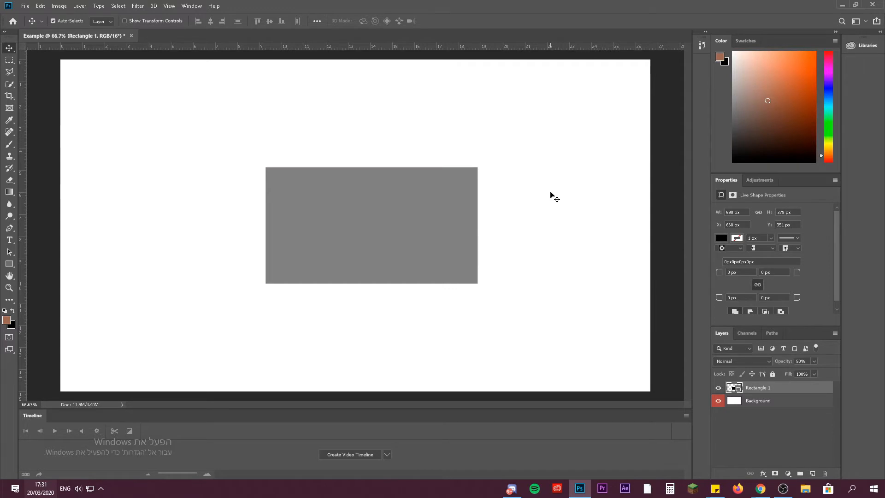
Set the Rectangle 1 layer's opacity to 100%, and rotate it in Free Transform to about 103.26° and back to 0°
key(0)
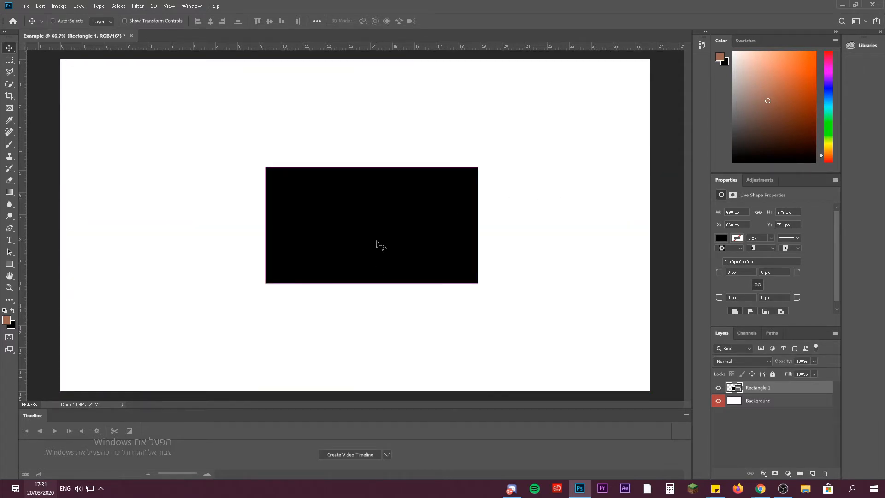
key(ctrl+t)
drag(407, 322, 229, 239)
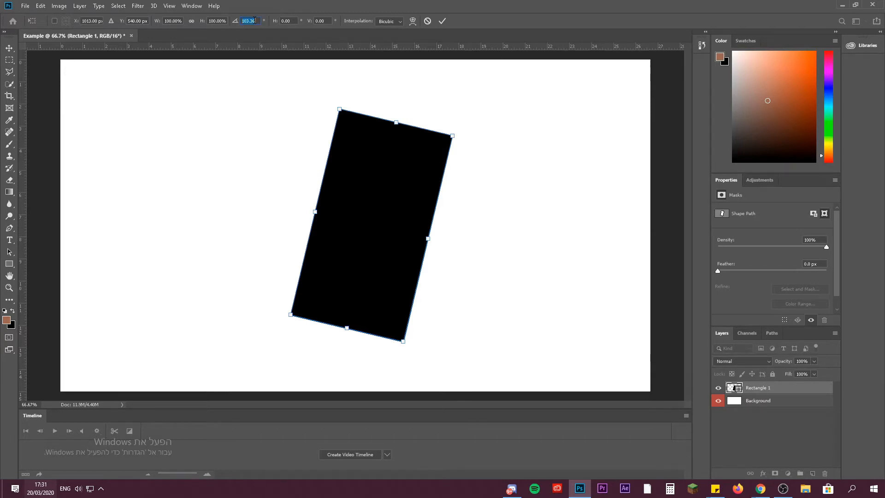
text(0)
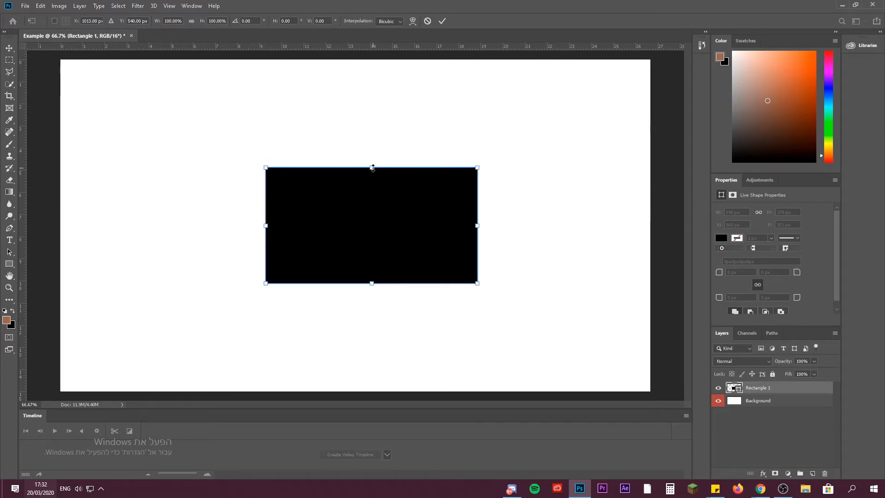
Try stretching the rectangle on all four sides in Free Transform to about 173.54% height, and cancel the transform
drag(372, 168, 381, 106)
drag(266, 195, 188, 195)
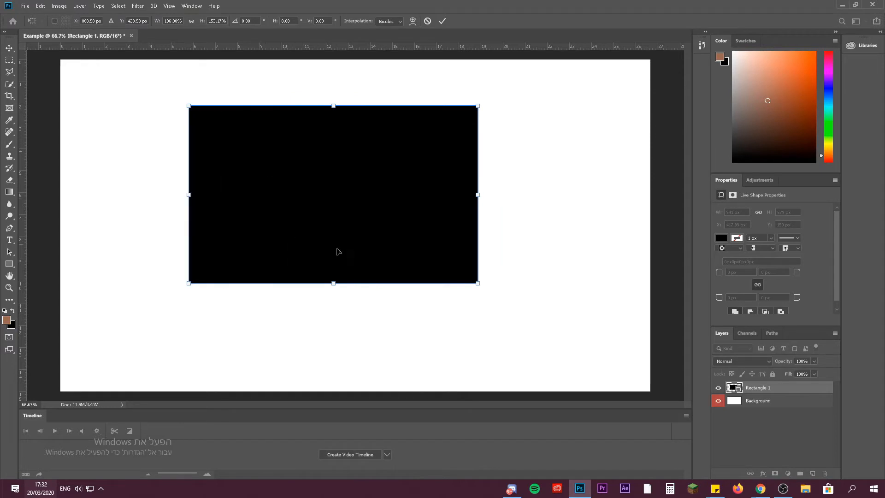
drag(485, 194, 607, 191)
drag(415, 283, 402, 304)
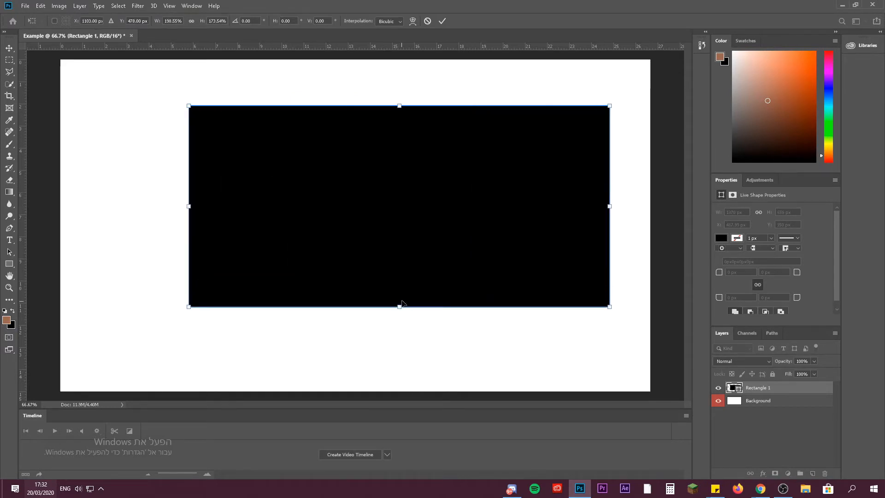
click(428, 22)
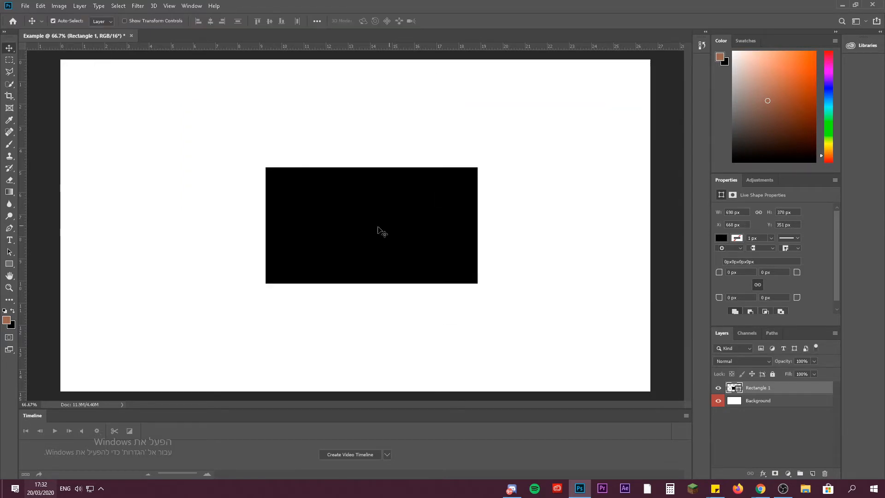
Try enlarging the rectangle in Free Transform to about 127.68% width and 155.03% height, and cancel the transform
key(ctrl+t)
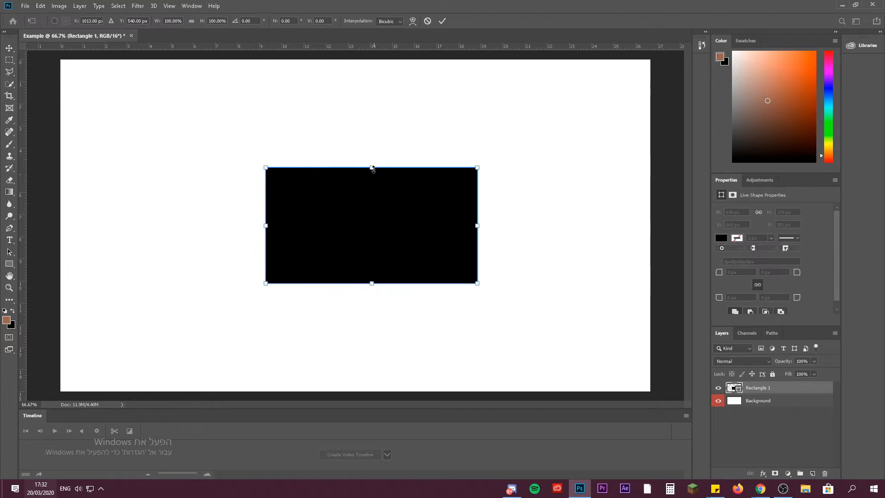
drag(372, 166, 373, 130)
drag(266, 213, 207, 214)
drag(343, 284, 343, 310)
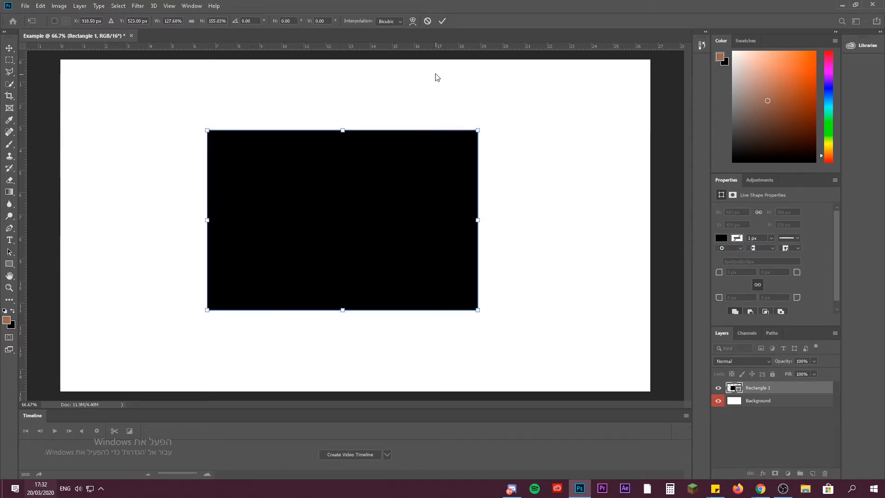
click(428, 21)
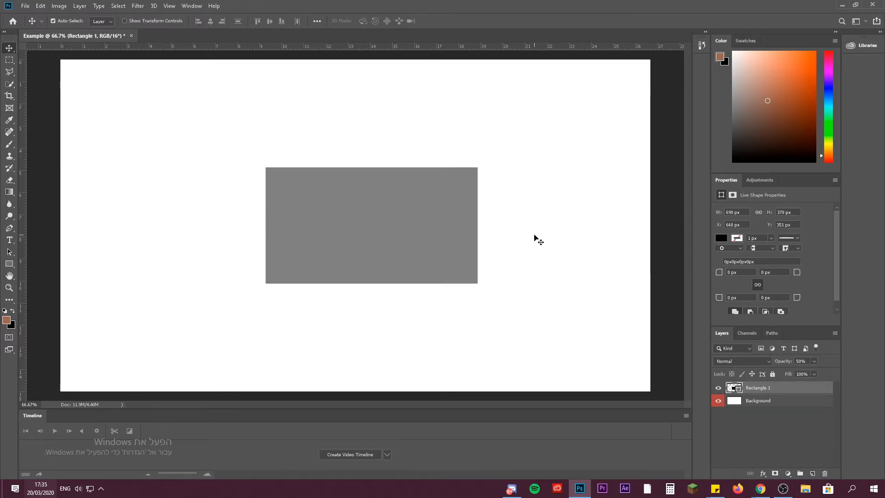
Set the Rectangle 1 layer's opacity to 100% and enlarge the rectangle with Free Transform to about 1352 x 681 px
key(ctrl)
key(0)
key(ctrl+t)
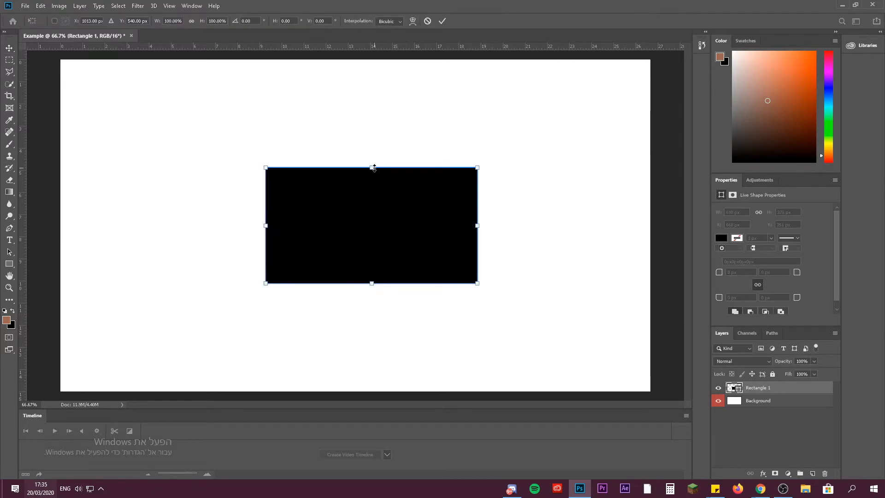
drag(374, 168, 374, 103)
drag(266, 193, 182, 193)
drag(330, 283, 330, 312)
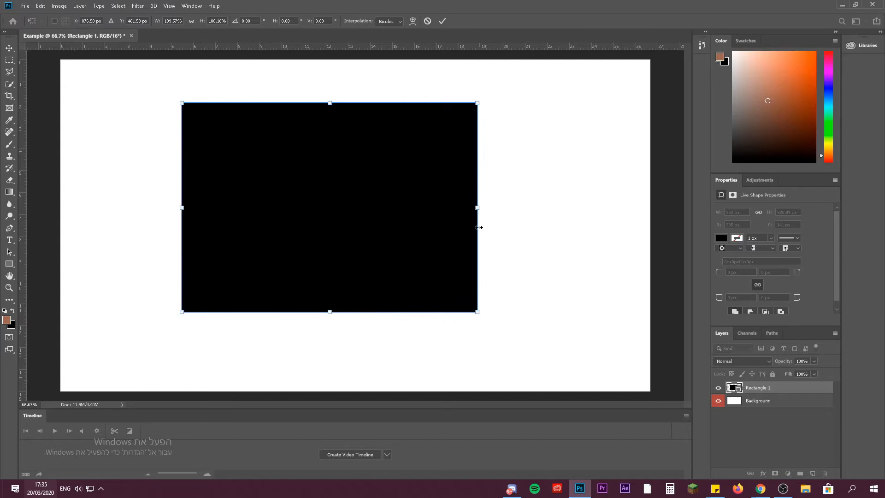
drag(480, 207, 597, 208)
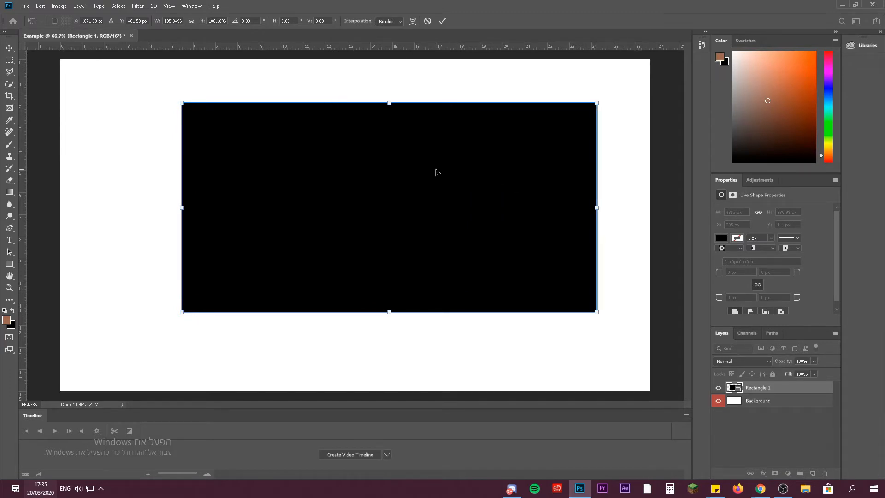
click(443, 20)
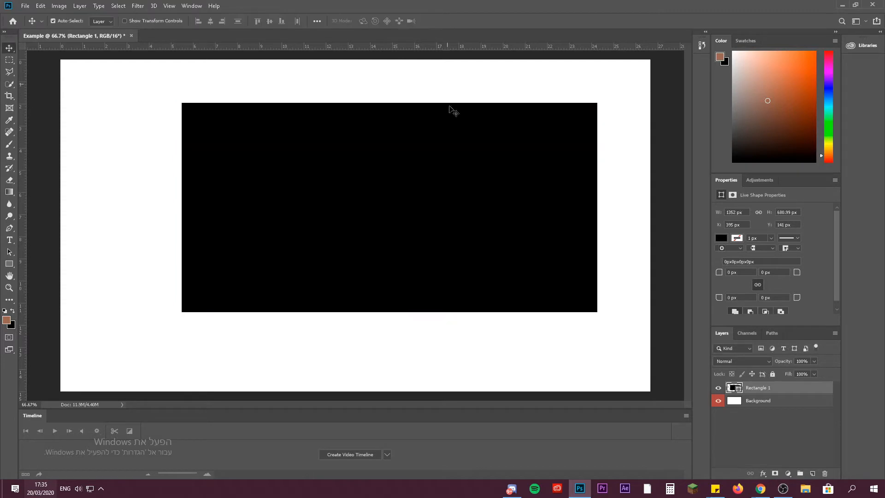
Narrow the rectangle from its left side to about 976 px wide with Free Transform, and move it down and left
key(ctrl+t)
drag(182, 207, 298, 208)
key(Return)
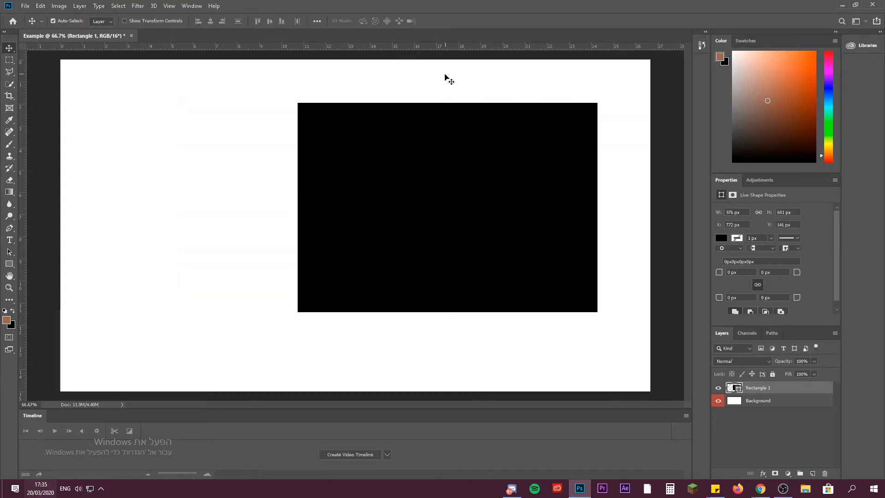
drag(447, 148, 360, 182)
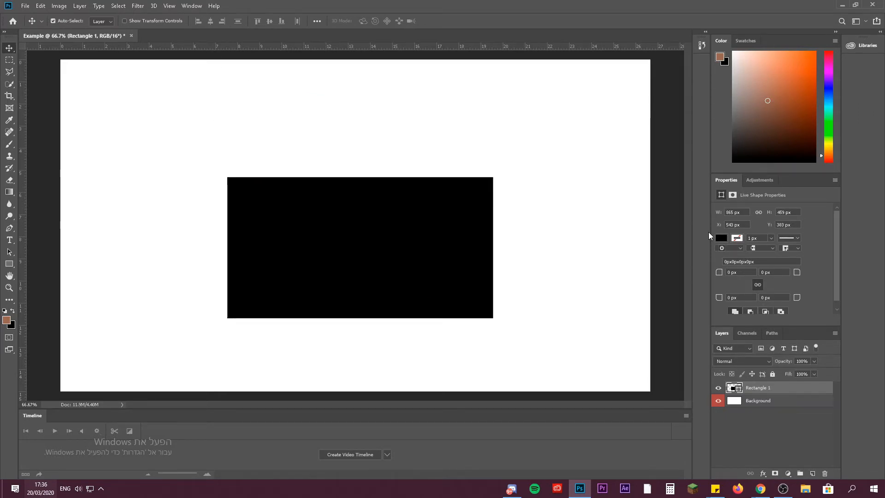
Try 50% opacity on the Rectangle 1 layer, return it to 100%, and reselect the rectangle on the canvas
key(5)
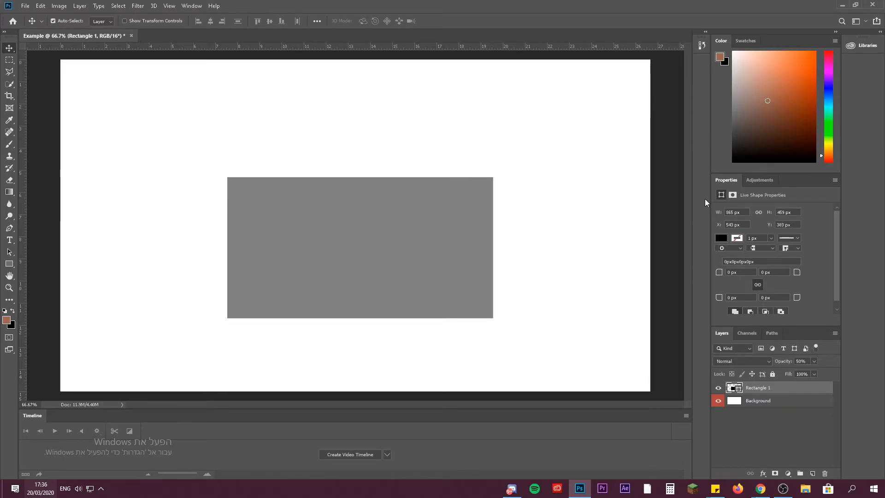
key(ctrl+z)
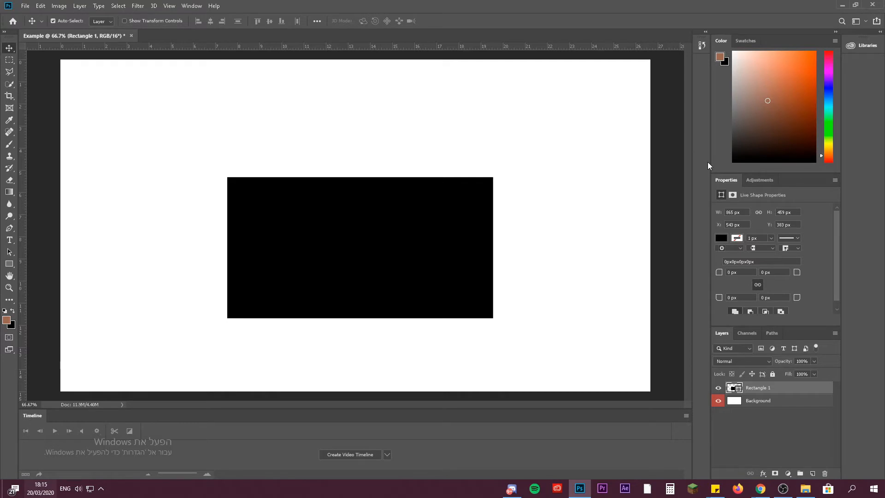
key(5)
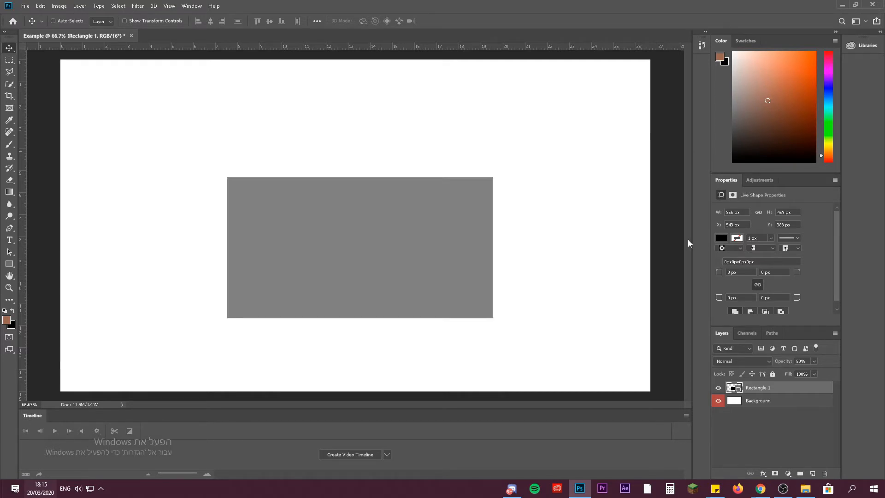
key(0)
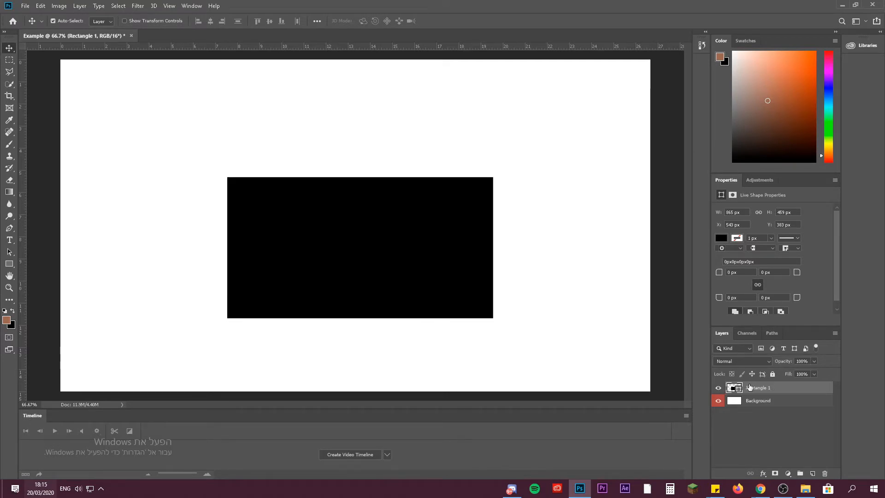
click(672, 245)
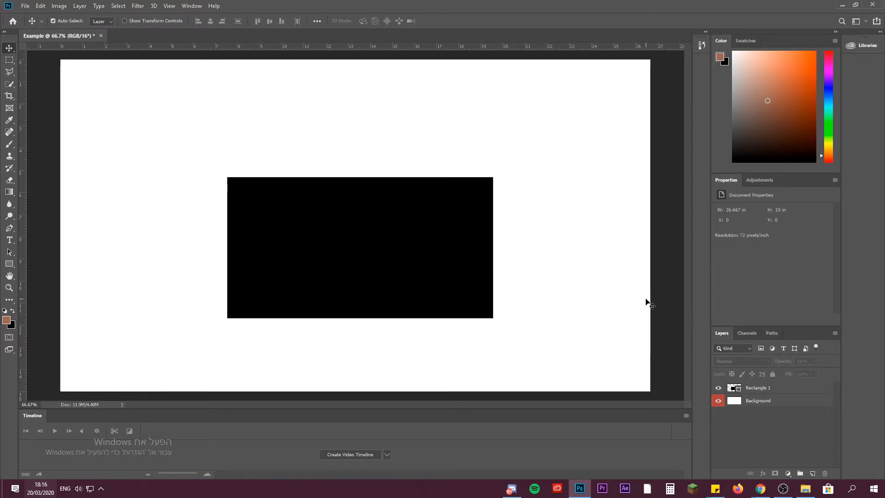
click(368, 261)
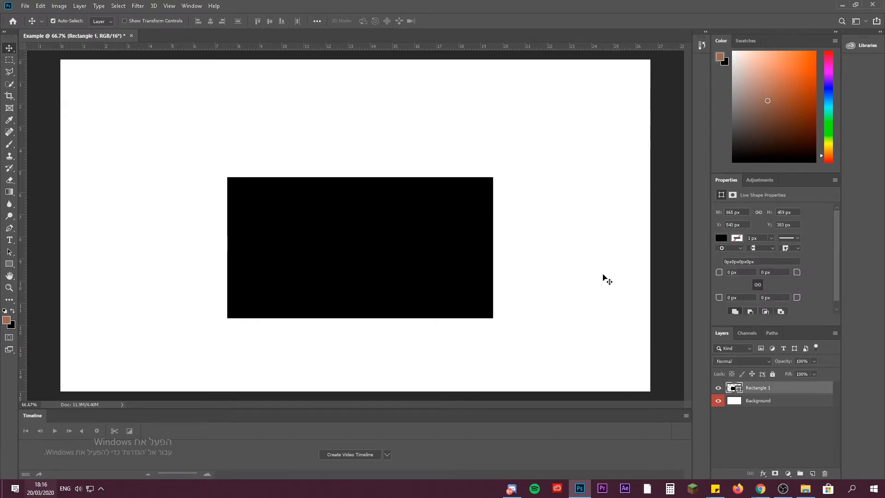
Move the Rectangle 1 layer below Background and back above it, and switch its opacity to 50% and back to 100%
drag(772, 390, 769, 409)
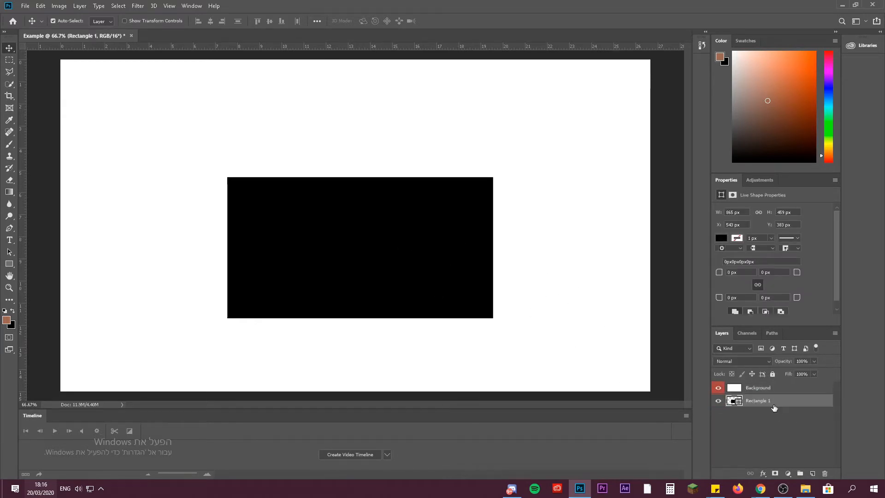
drag(757, 406, 756, 391)
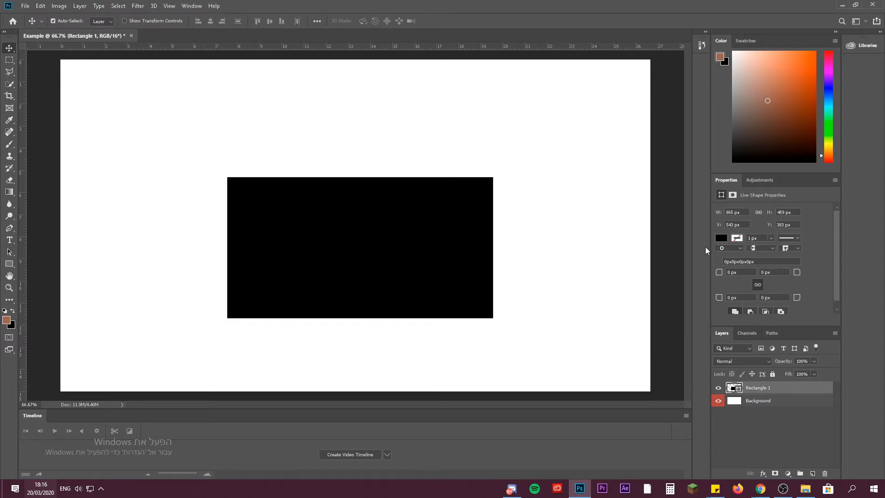
key(5)
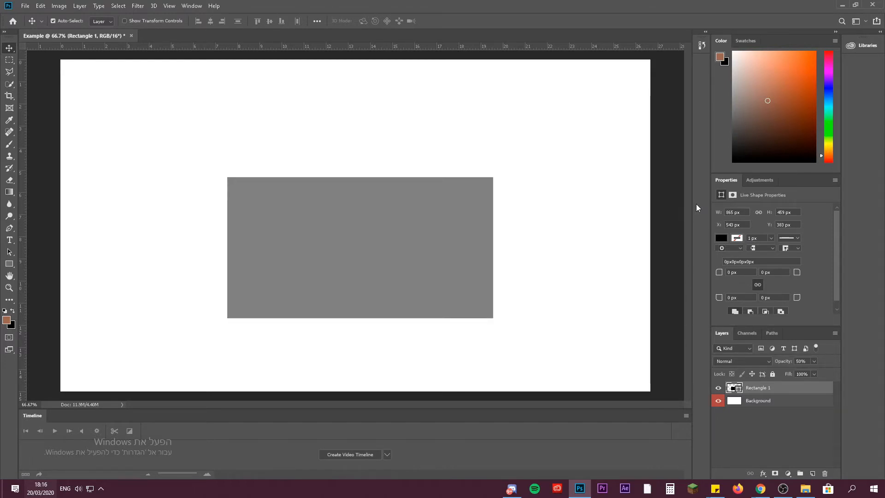
key(0)
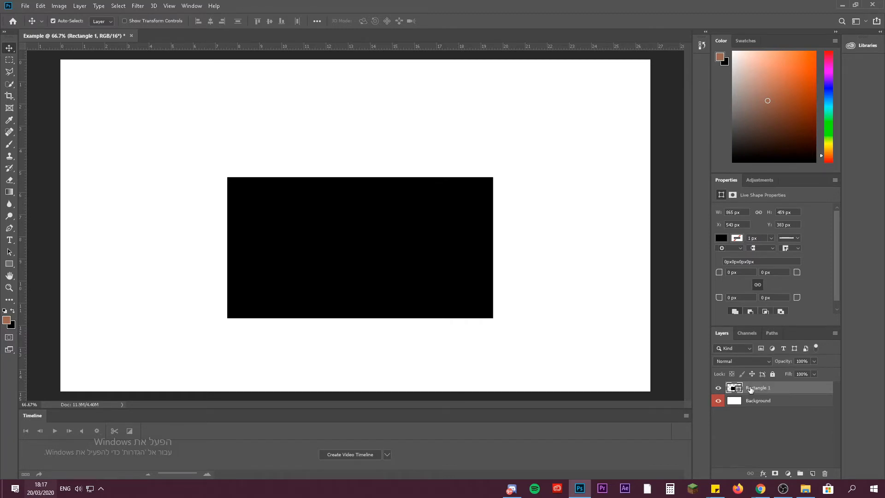
Open the Rectangle 1 layer's Blending Options, try 5% opacity and undo it, and enable a Drop Shadow with its settings shown
click(764, 474)
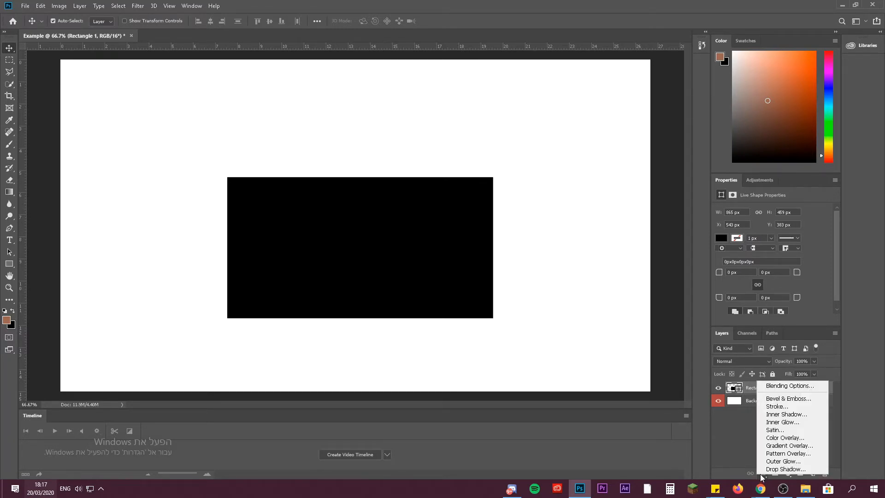
click(778, 385)
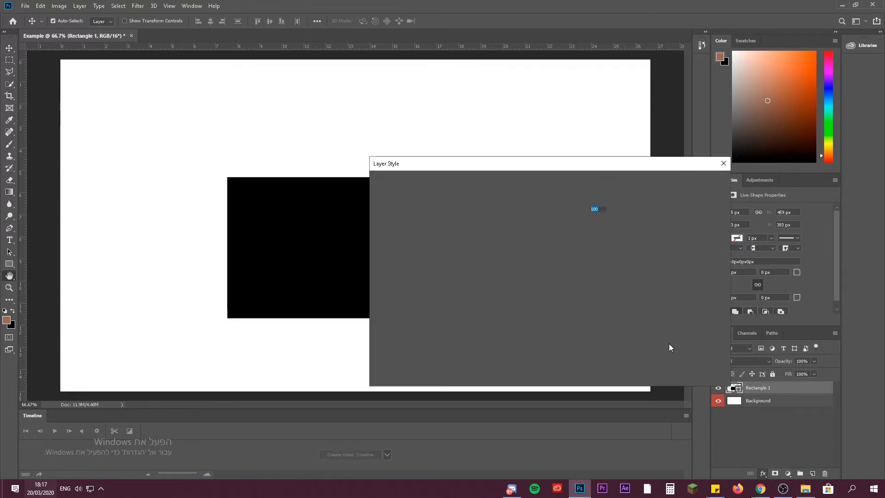
text(5)
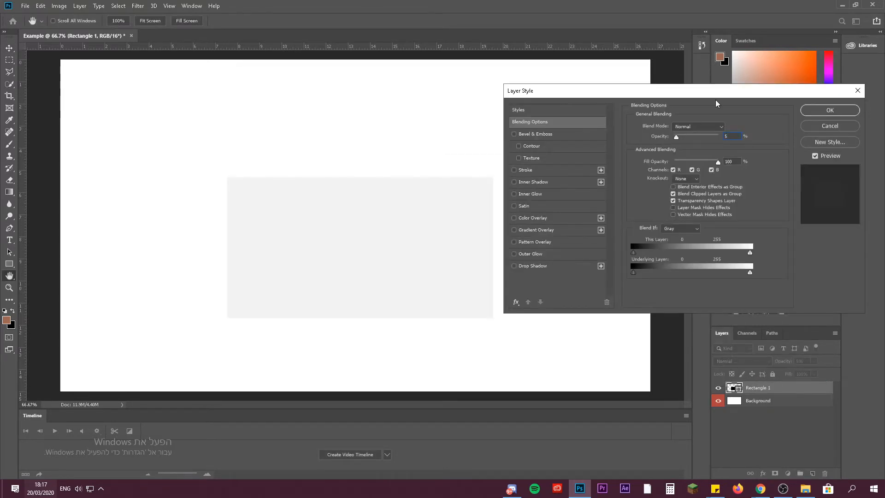
key(ctrl+z)
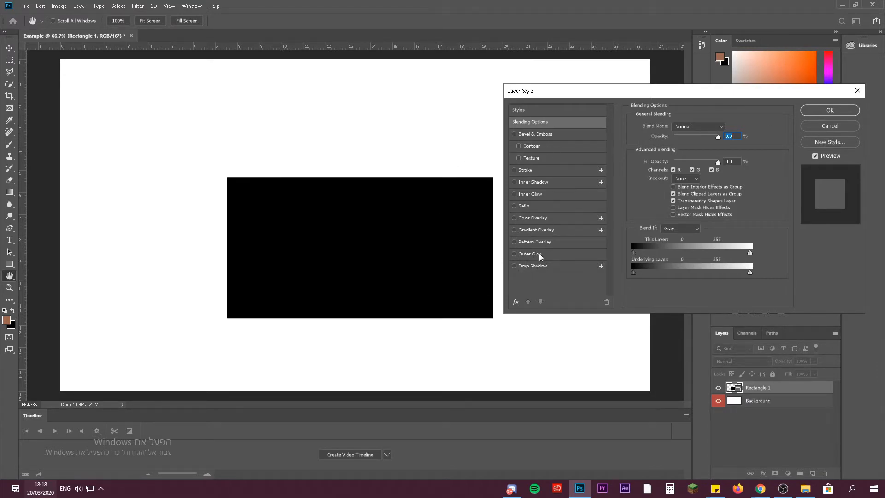
click(515, 266)
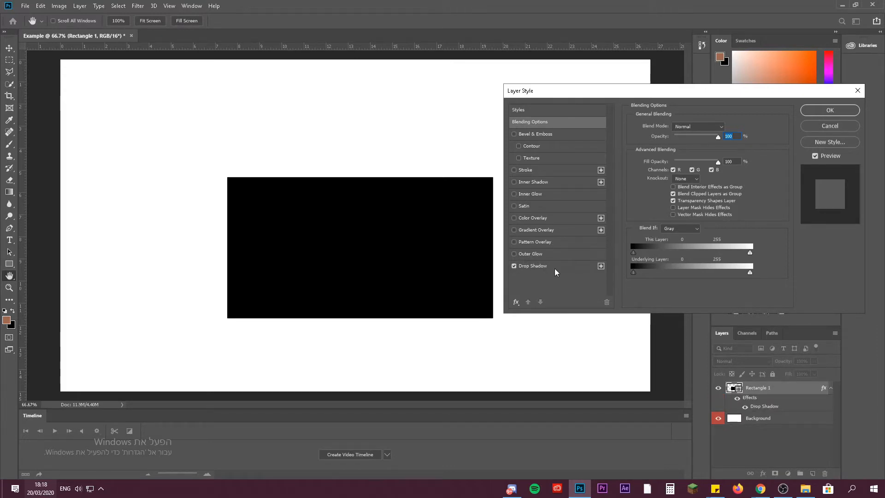
click(540, 269)
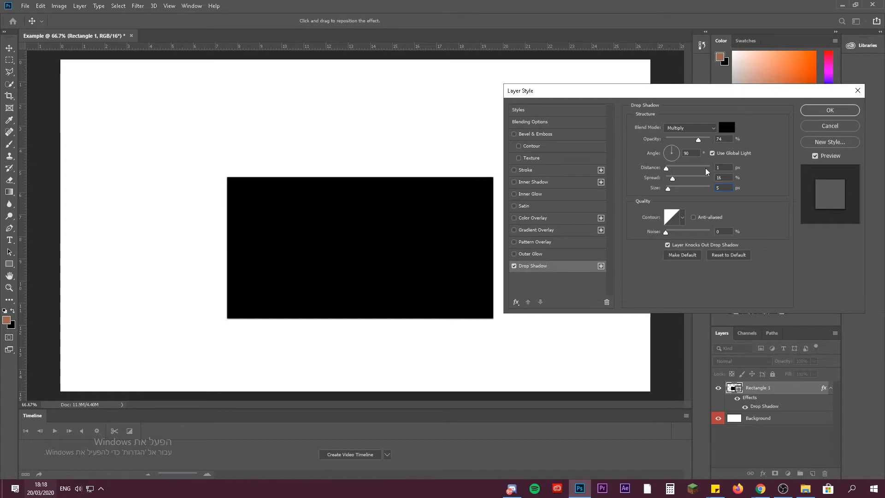
Set the drop shadow's opacity to 75% and enlarge its size to about 59 px
drag(680, 189, 677, 189)
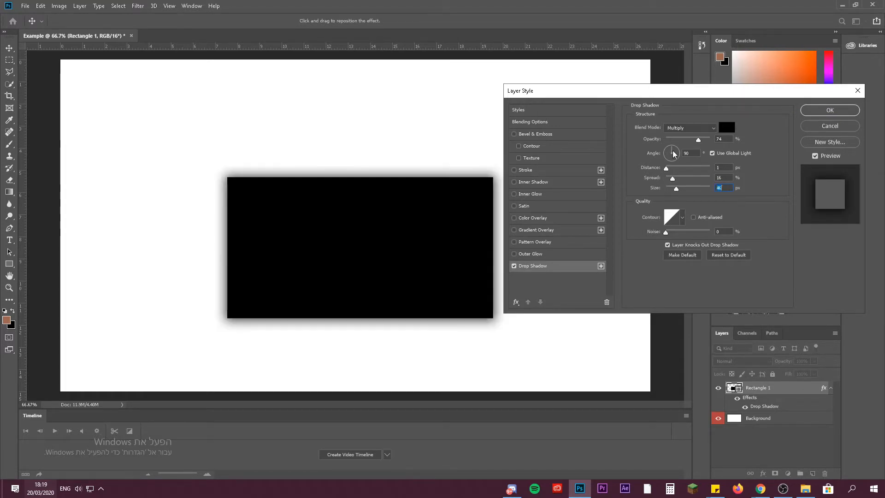
click(699, 140)
key(Up)
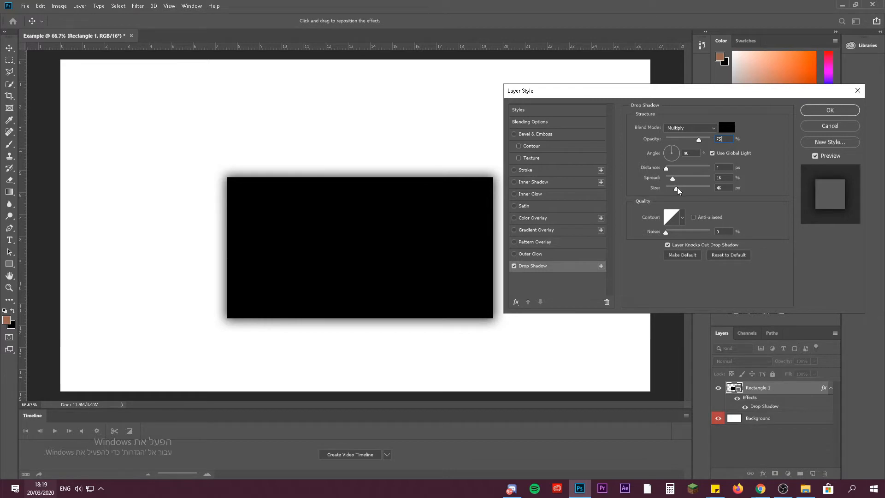
mouse_move(677, 189)
mouse_down()
mouse_move(703, 195)
mouse_move(680, 193)
mouse_up()
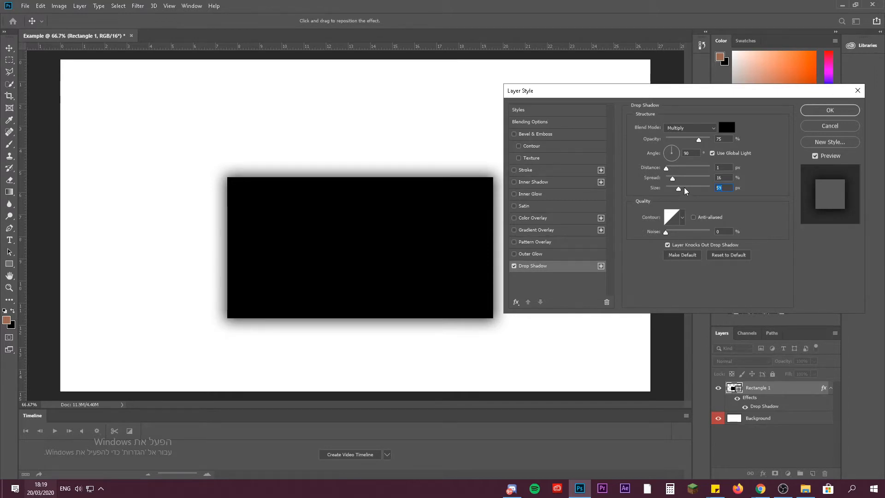
Set the drop shadow's spread to 30%, try a distance of 5 px, and settle on a distance of 0 px
mouse_move(673, 181)
mouse_down()
mouse_move(715, 179)
mouse_move(682, 178)
mouse_up()
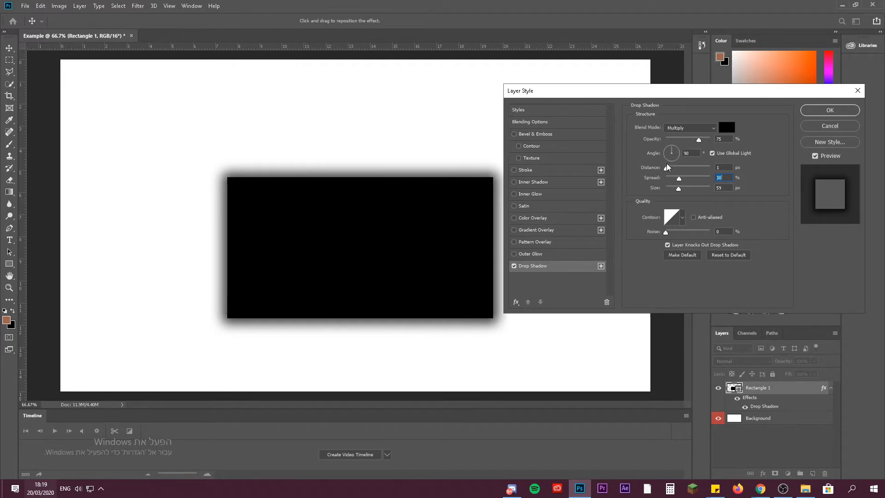
mouse_move(668, 167)
mouse_down()
mouse_move(719, 169)
mouse_move(667, 172)
mouse_up()
text(5)
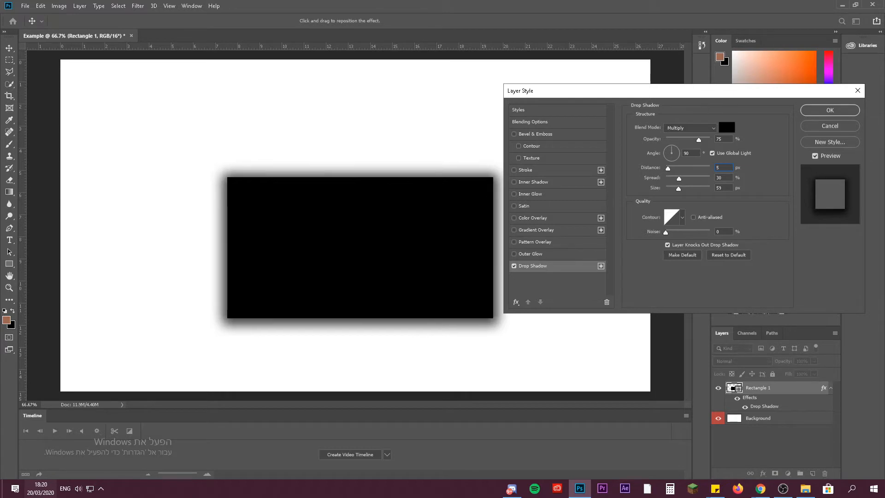
drag(731, 170, 683, 166)
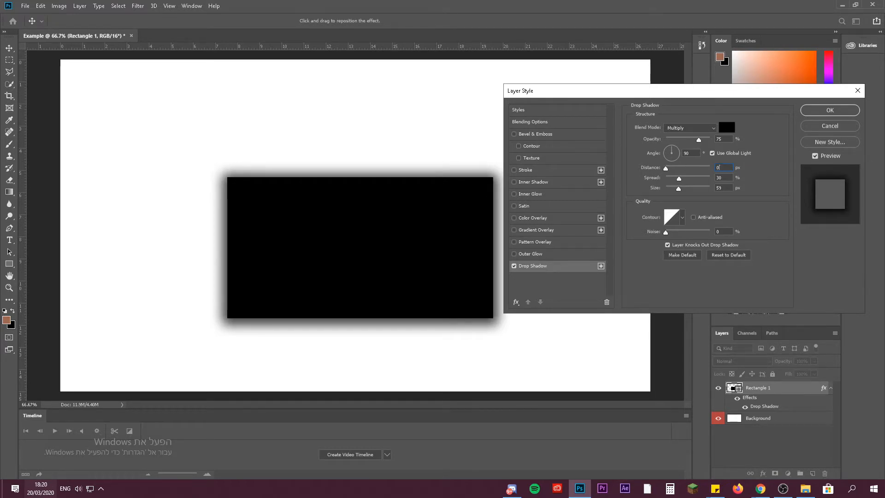
text(0)
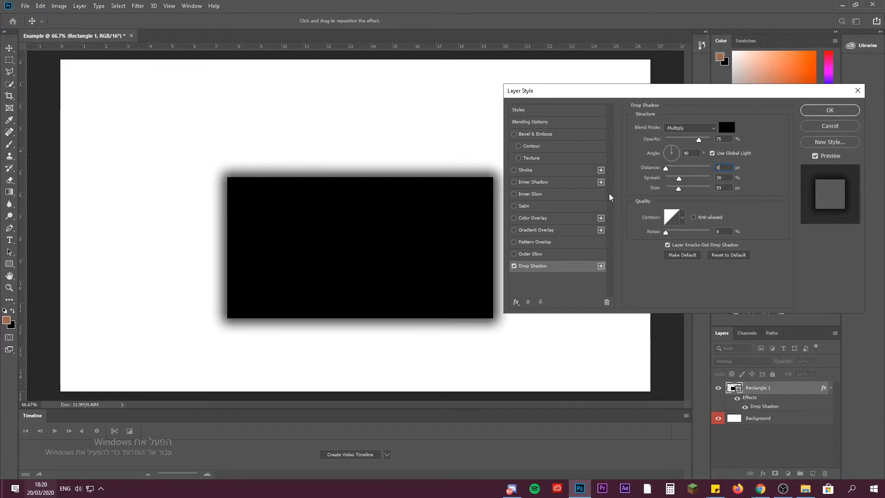
Add a Stroke effect to the rectangle with a much thinner size and a bright green color, 19ff74
click(514, 170)
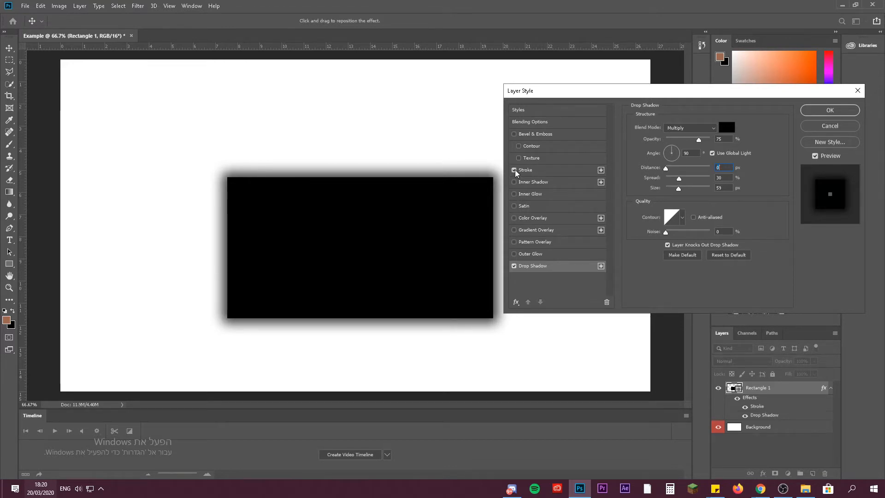
click(554, 172)
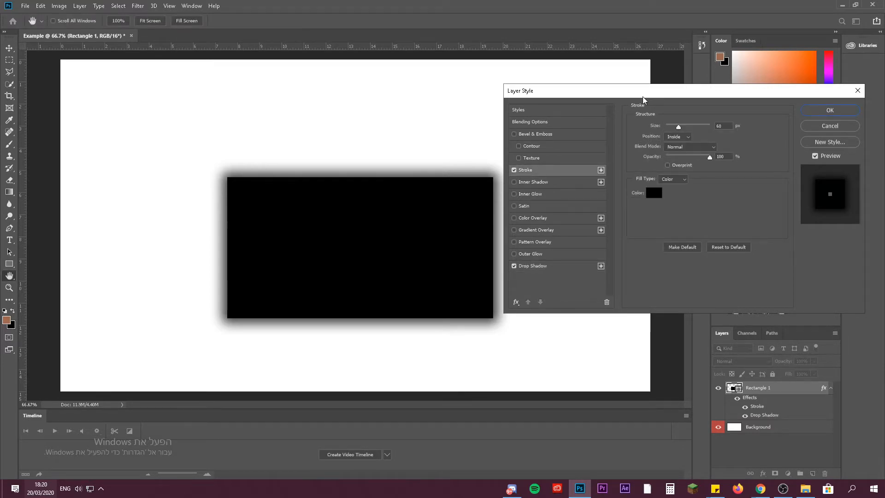
drag(664, 100, 688, 103)
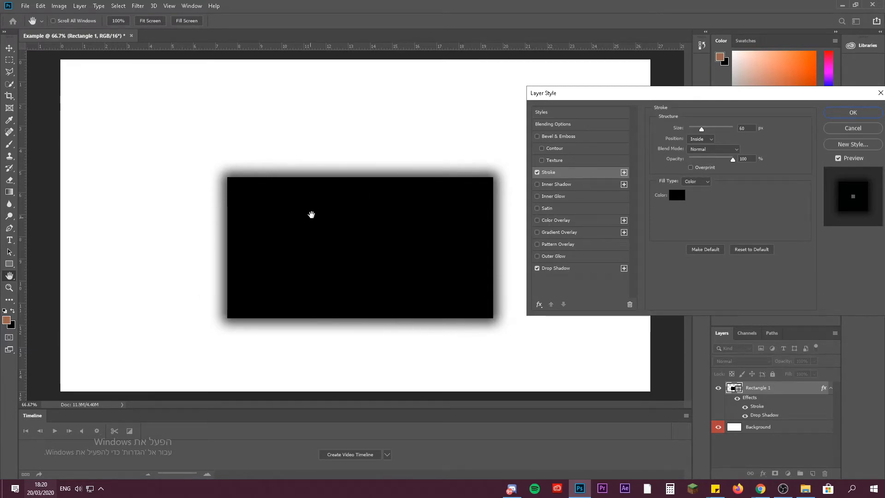
drag(701, 129, 694, 132)
click(678, 196)
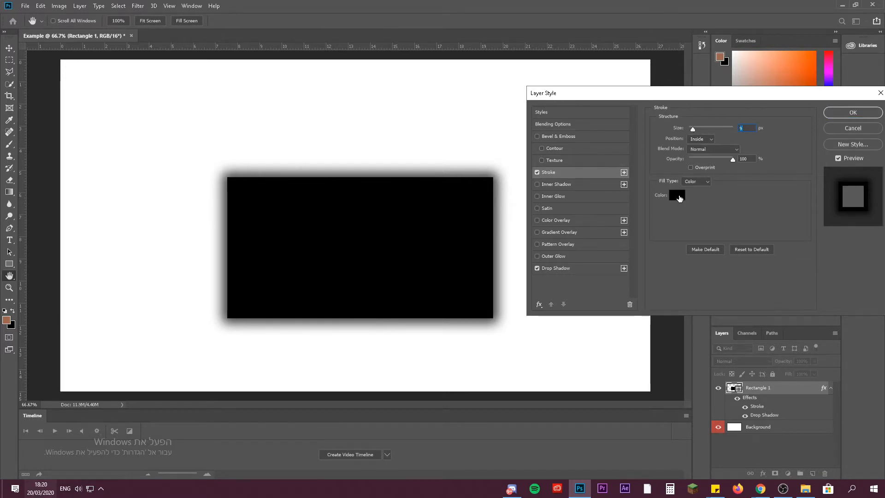
drag(556, 295, 588, 264)
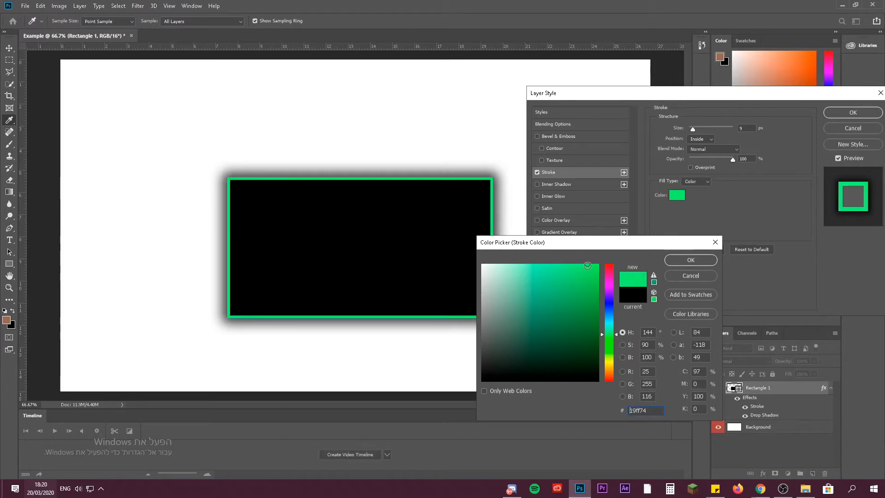
click(674, 260)
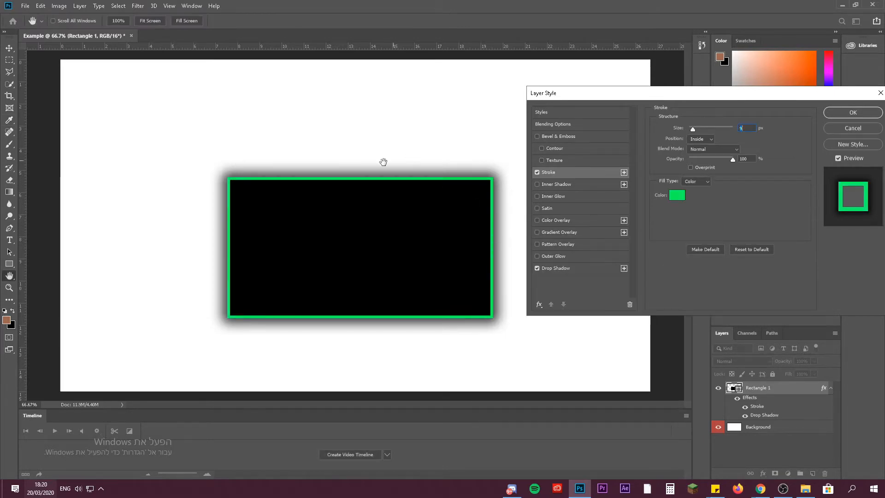
Try a 13 px stroke, reduce it to about 6 px, and change the stroke color to a muted teal green
mouse_move(696, 128)
mouse_down()
mouse_move(743, 131)
mouse_move(694, 130)
mouse_up()
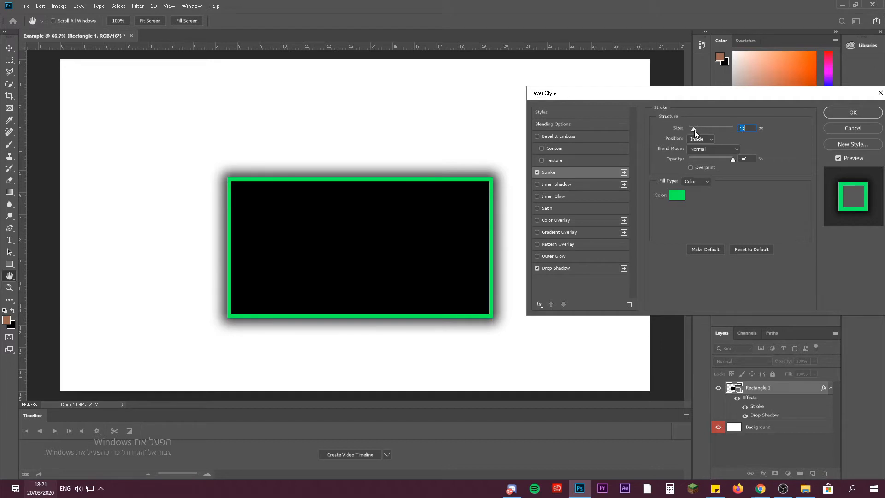
drag(694, 130, 692, 130)
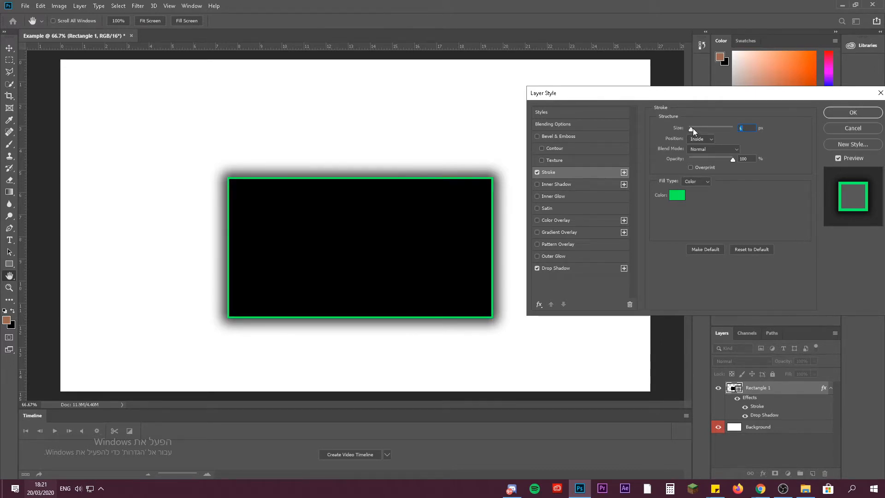
click(677, 195)
mouse_move(558, 300)
mouse_down()
mouse_move(523, 293)
mouse_move(525, 285)
mouse_move(522, 302)
mouse_move(524, 285)
mouse_up()
key(Return)
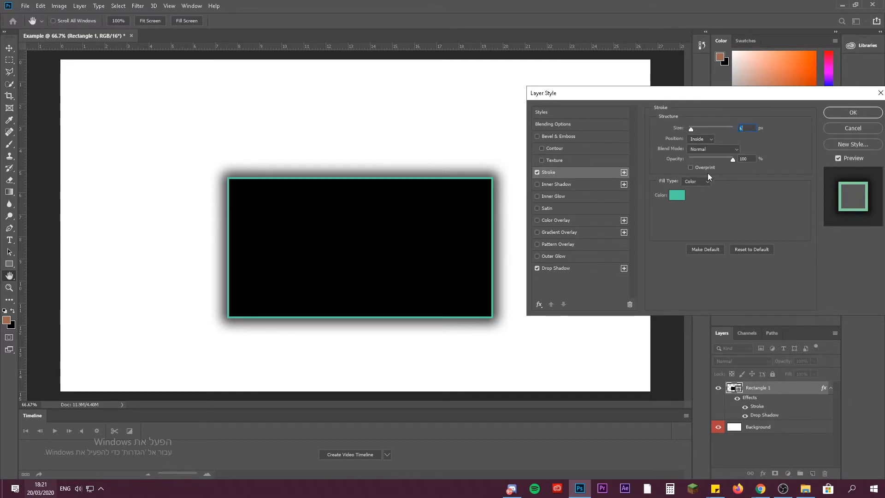
Try a very low opacity on the stroke and return it to 100%
mouse_move(729, 158)
mouse_down()
mouse_move(694, 160)
mouse_move(722, 160)
mouse_move(702, 159)
mouse_up()
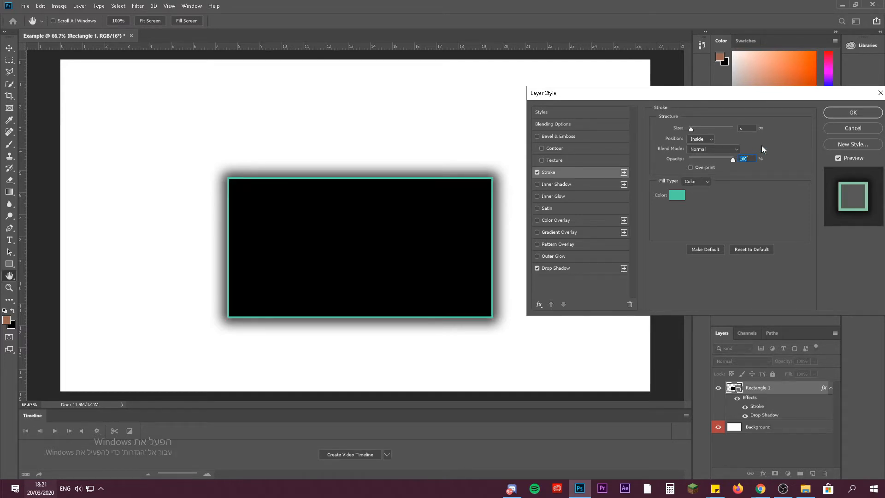
text(5)
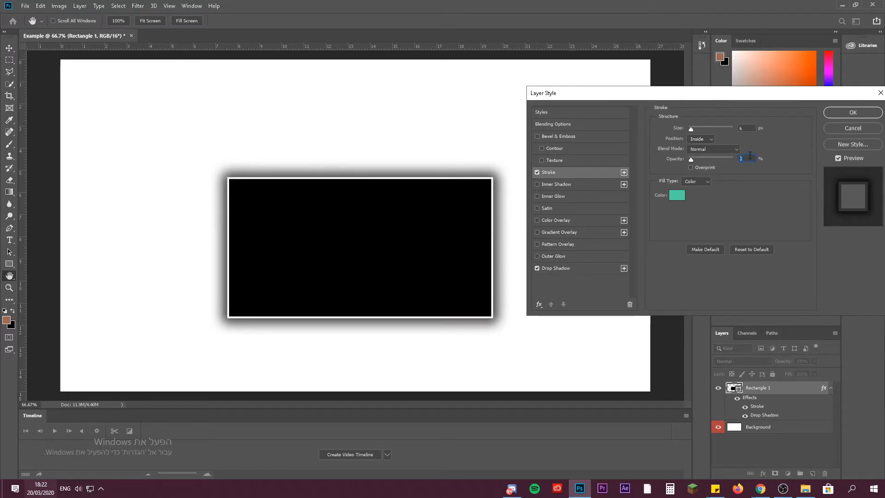
drag(733, 155, 762, 148)
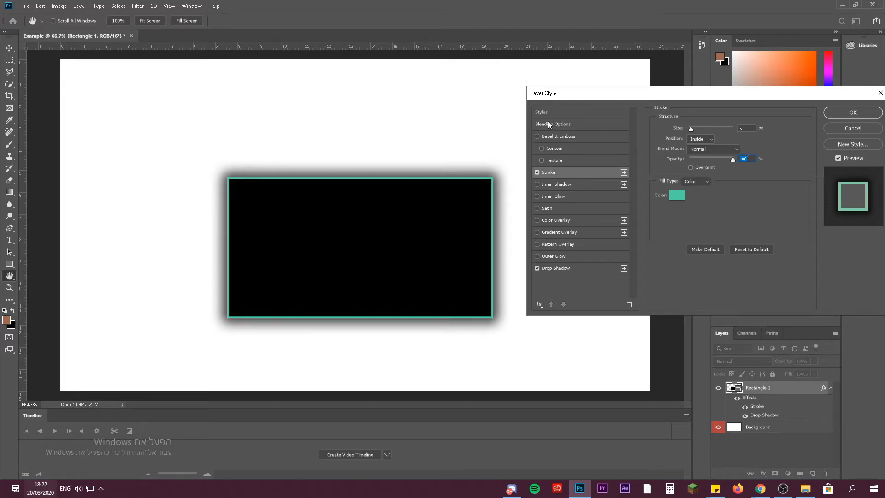
Enable Bevel & Emboss on the rectangle, try a size of 55 px, and set the size to 5 px
click(538, 136)
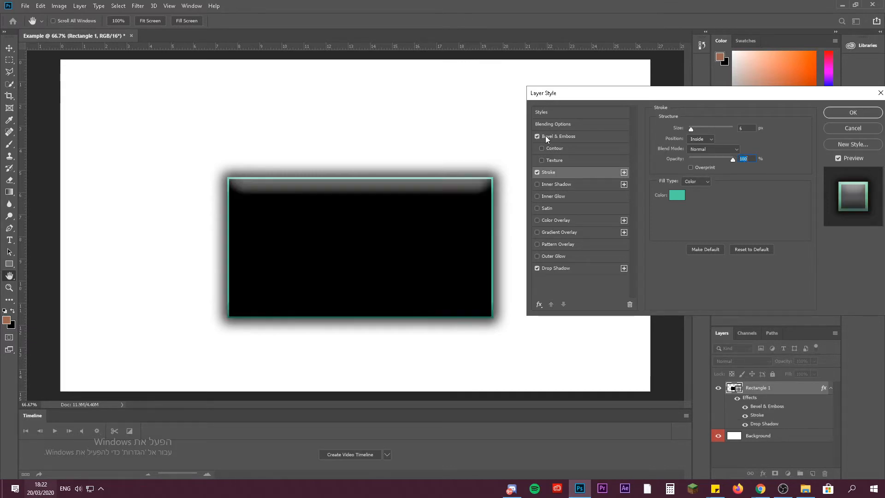
click(553, 134)
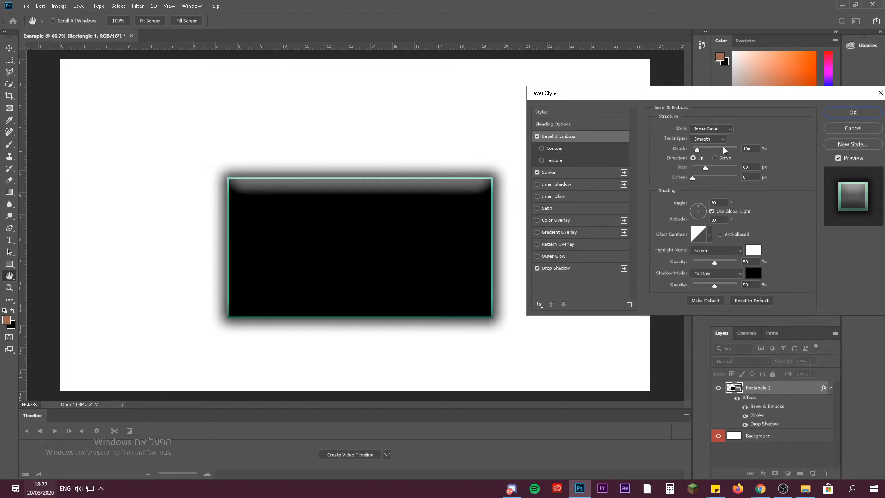
drag(702, 170, 697, 168)
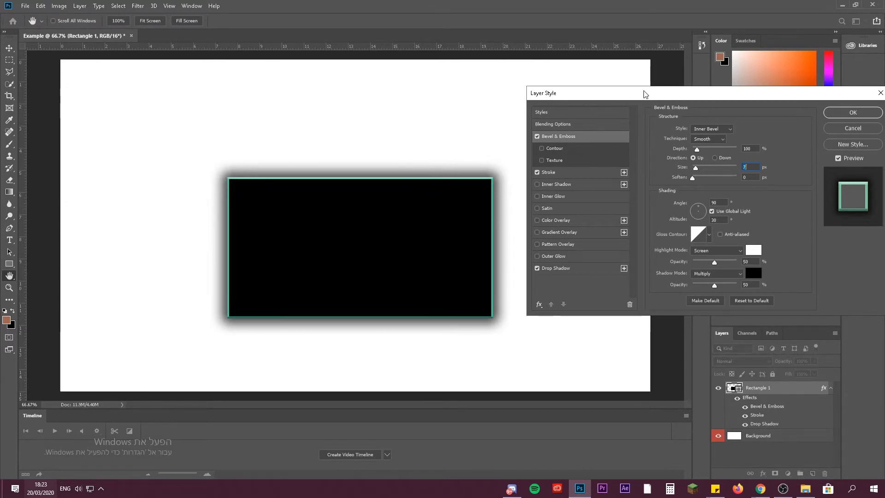
text(55)
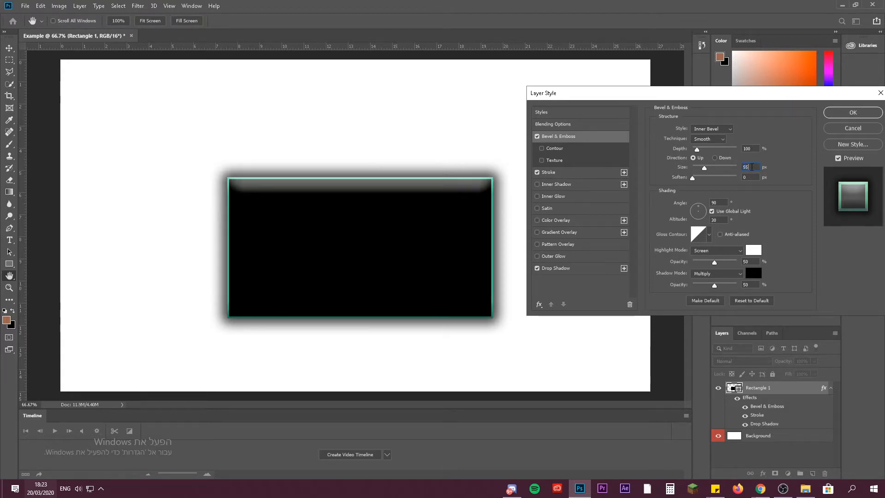
text(5)
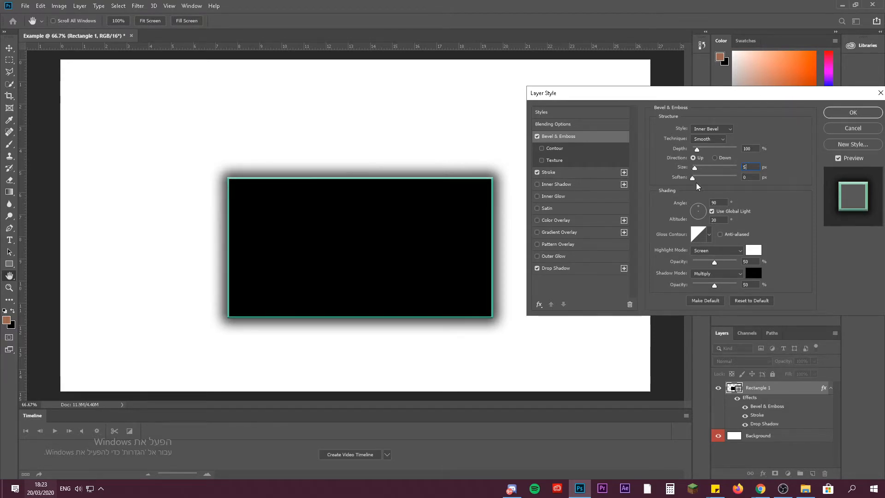
Add a Pattern Overlay, try the blue wavy and concentric squares patterns, and choose the diagonal lines pattern
click(558, 245)
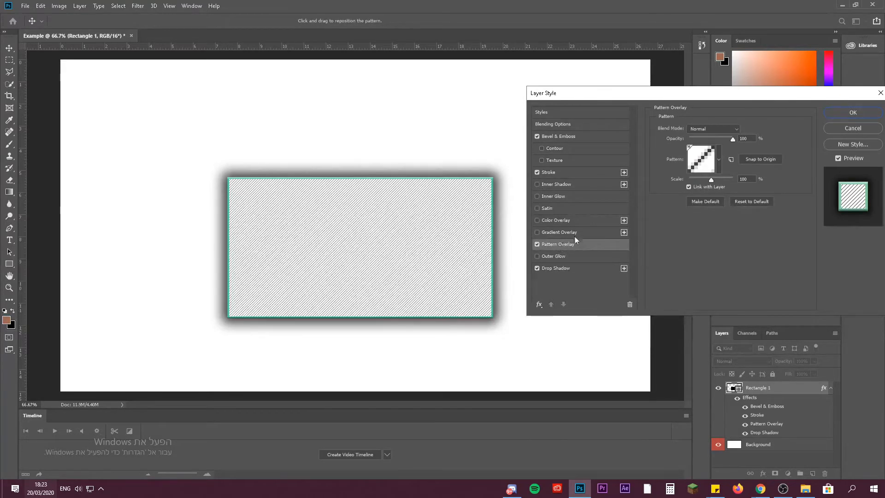
click(709, 168)
click(656, 217)
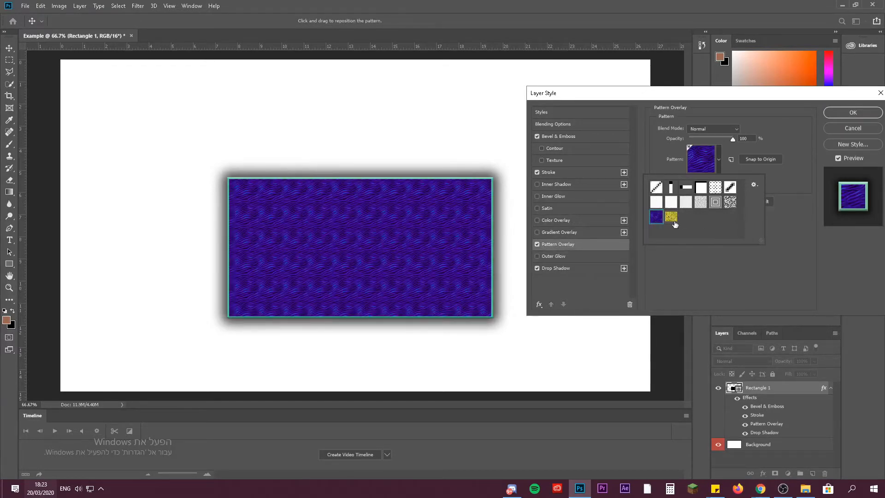
click(715, 188)
click(716, 201)
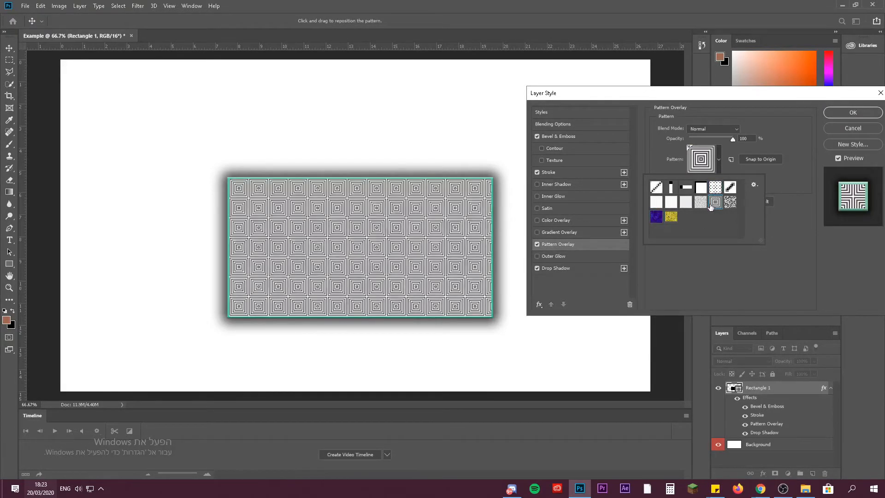
click(657, 217)
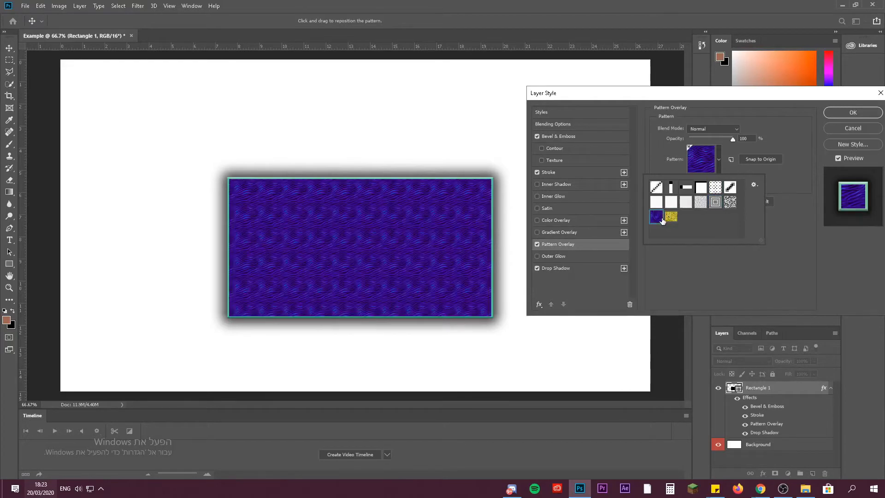
click(658, 192)
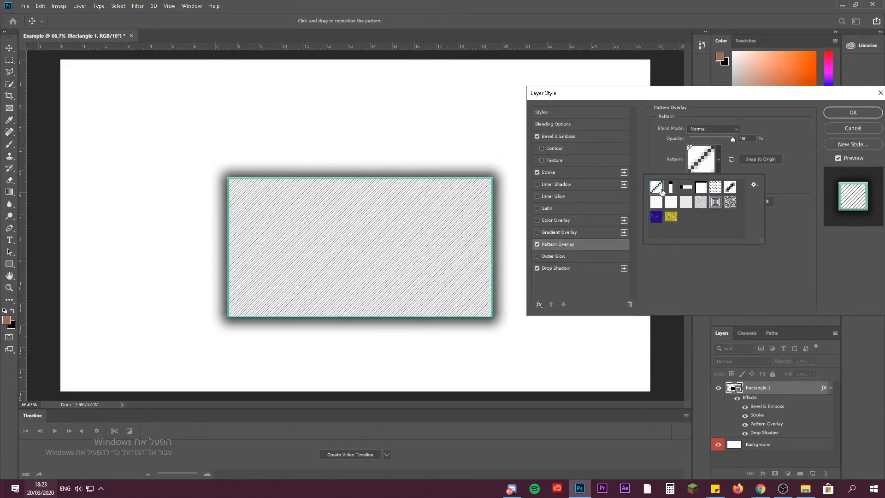
click(721, 170)
Try 5% opacity on the pattern overlay and return it to 100%
mouse_move(733, 139)
mouse_down()
mouse_move(694, 143)
mouse_move(744, 141)
mouse_up()
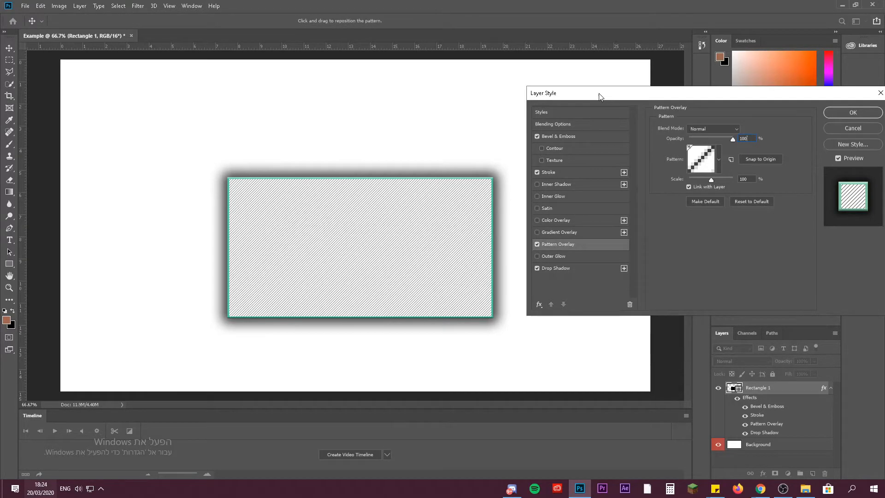
text(5)
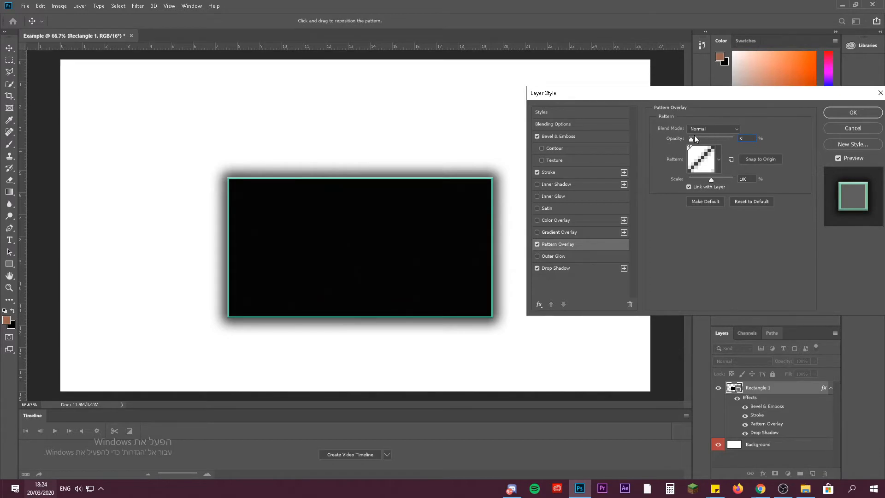
drag(694, 138, 733, 139)
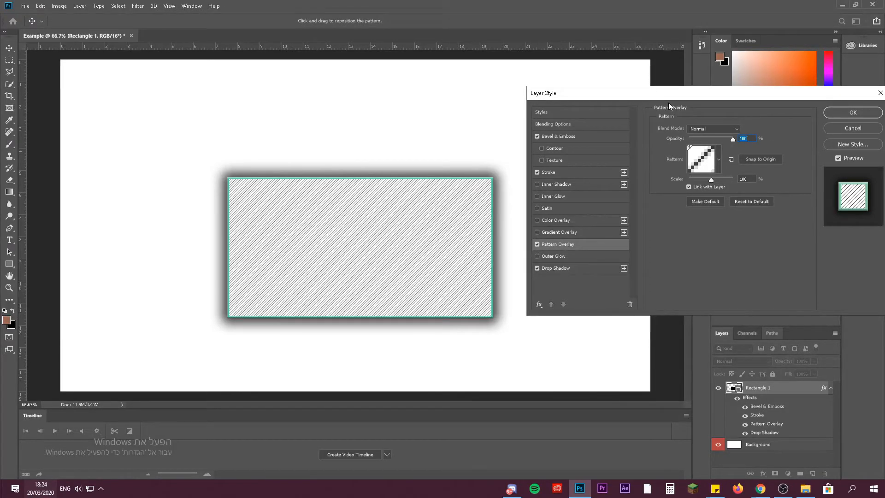
Enable Outer Glow on the rectangle and raise its opacity to 100%
click(553, 256)
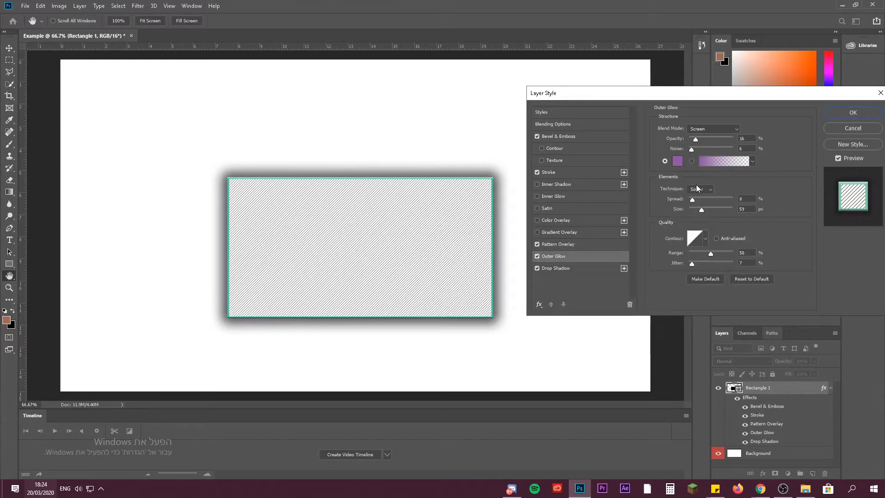
drag(696, 140, 733, 138)
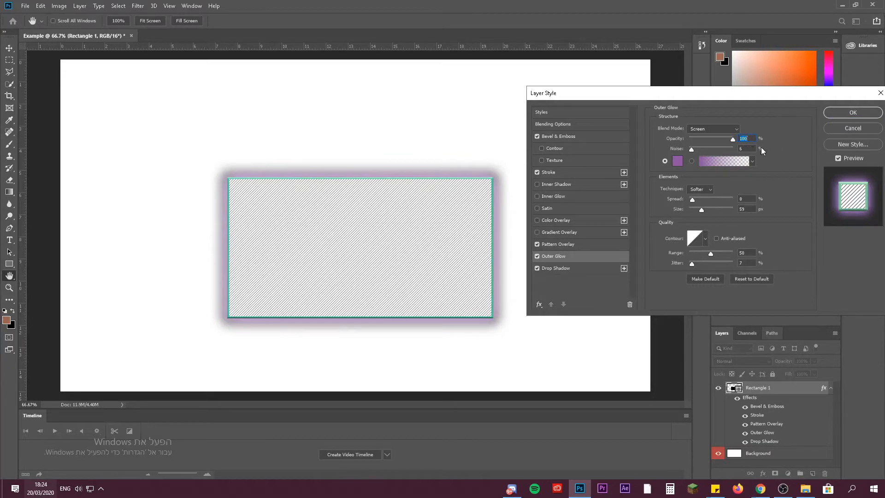
Try the Blue, Red, Yellow gradient preset on the outer glow and cancel the gradient change
click(677, 161)
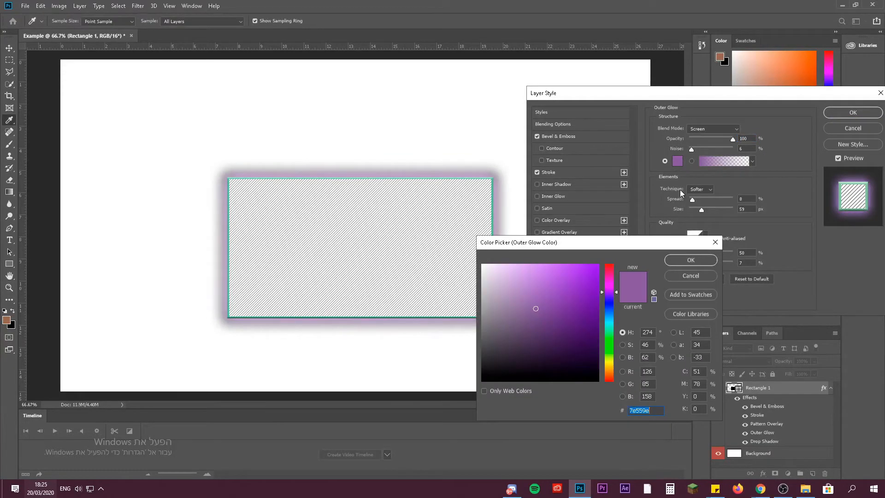
click(677, 274)
click(725, 161)
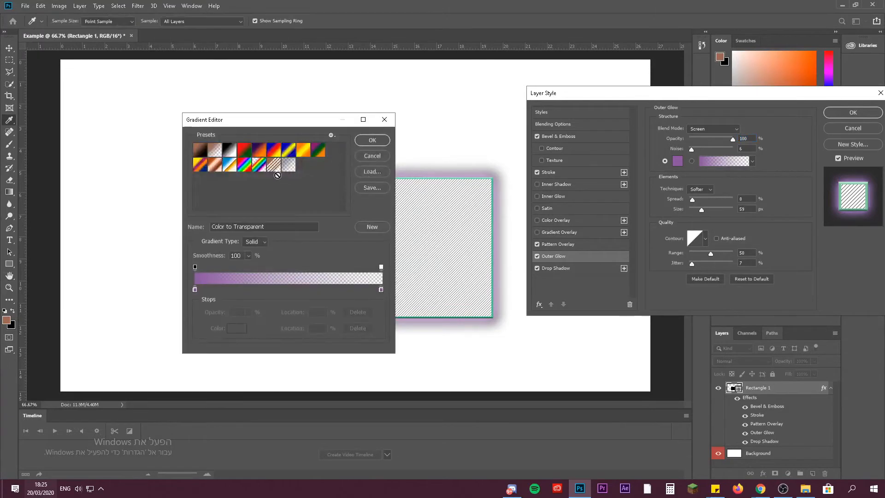
click(229, 151)
click(274, 150)
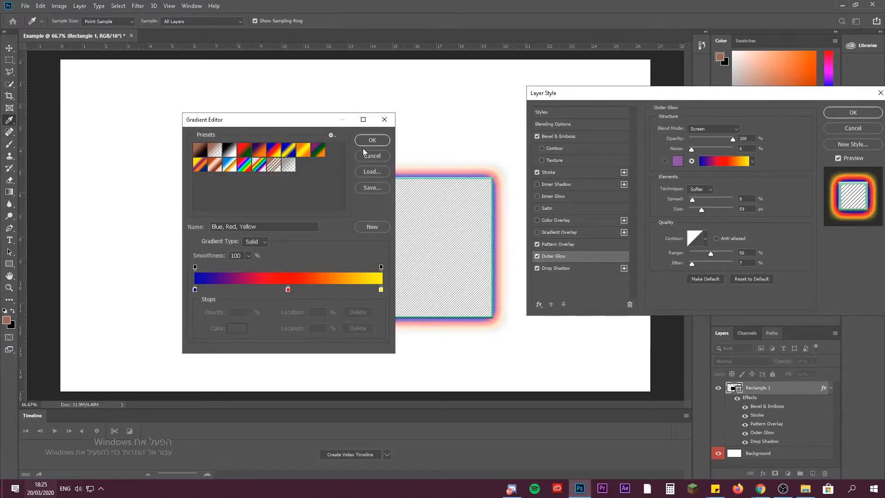
click(372, 156)
Set the outer glow's color to bright blue 00aeff
click(677, 160)
drag(606, 296, 609, 316)
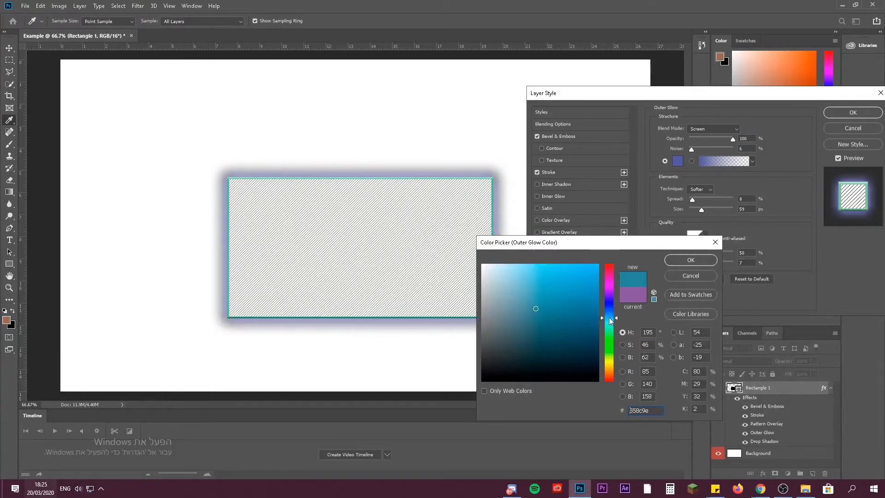
drag(595, 281, 601, 259)
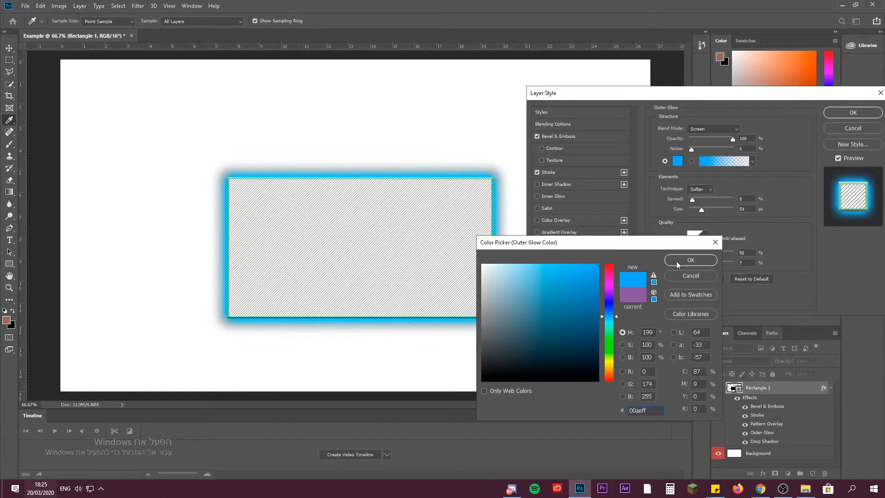
click(678, 262)
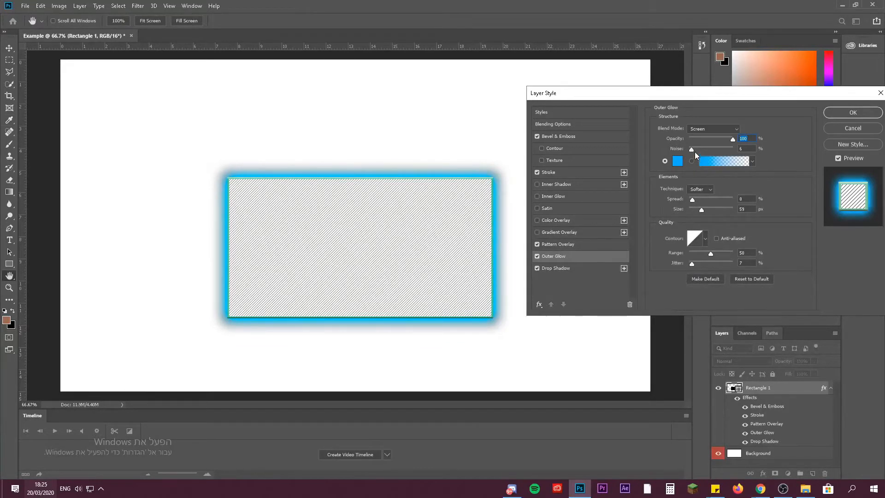
Set the outer glow's noise to 4%, range to 41%, size to 29 px and opacity to 32%
drag(692, 150, 691, 150)
drag(709, 253, 708, 253)
drag(704, 211, 693, 209)
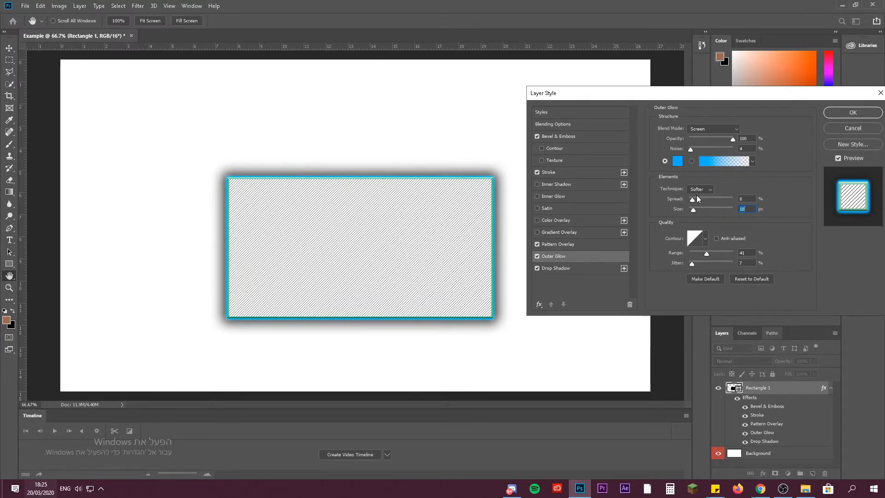
drag(729, 139, 716, 139)
drag(693, 208, 698, 210)
drag(715, 140, 709, 142)
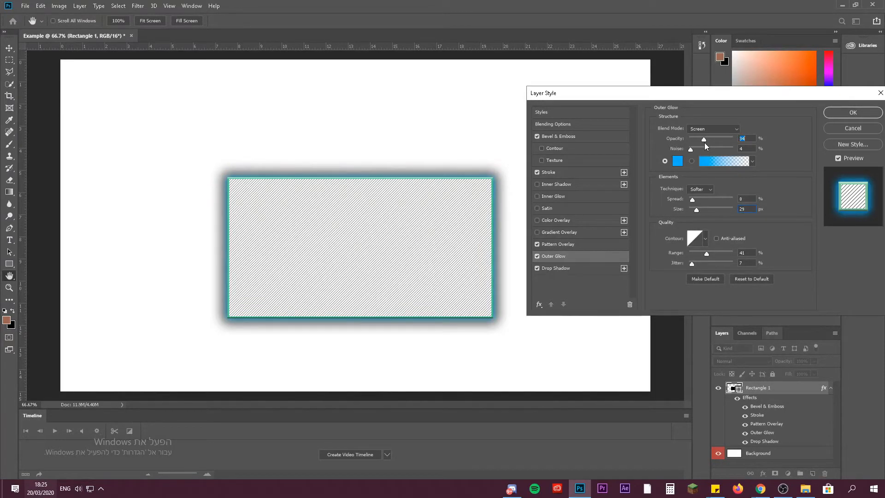
drag(705, 142, 704, 142)
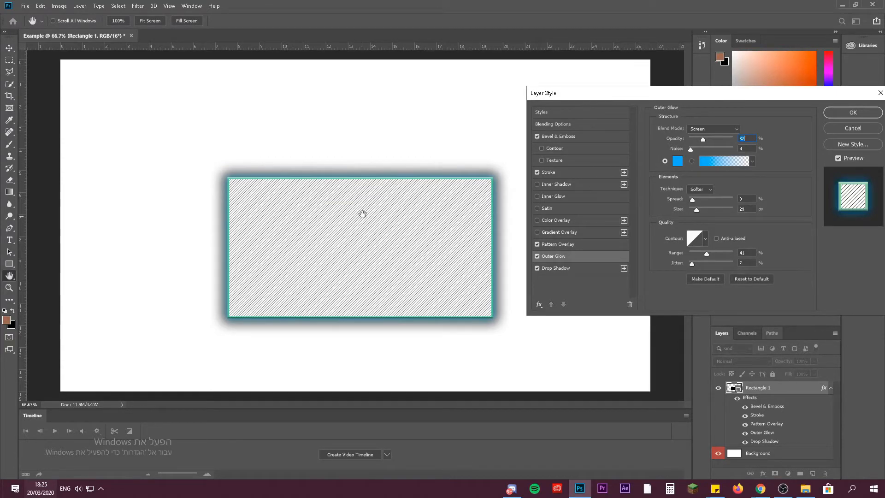
Try 5% opacity on the outer glow and undo the change
text(5)
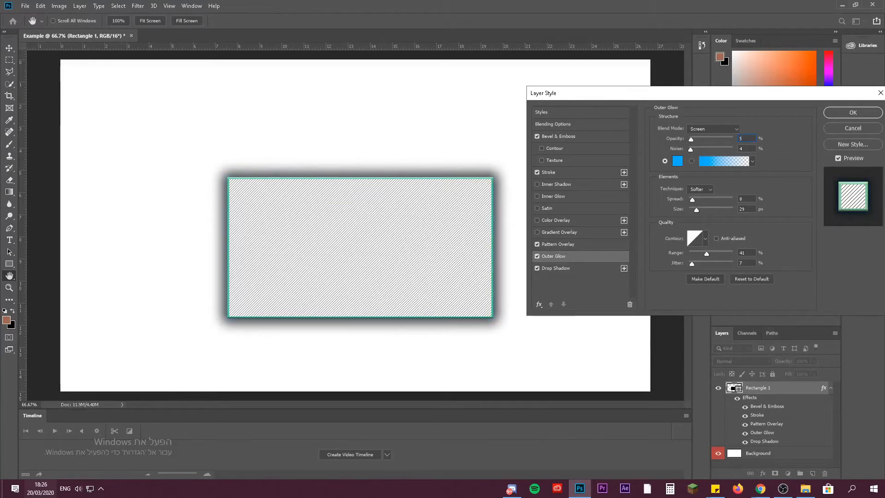
key(ctrl+z)
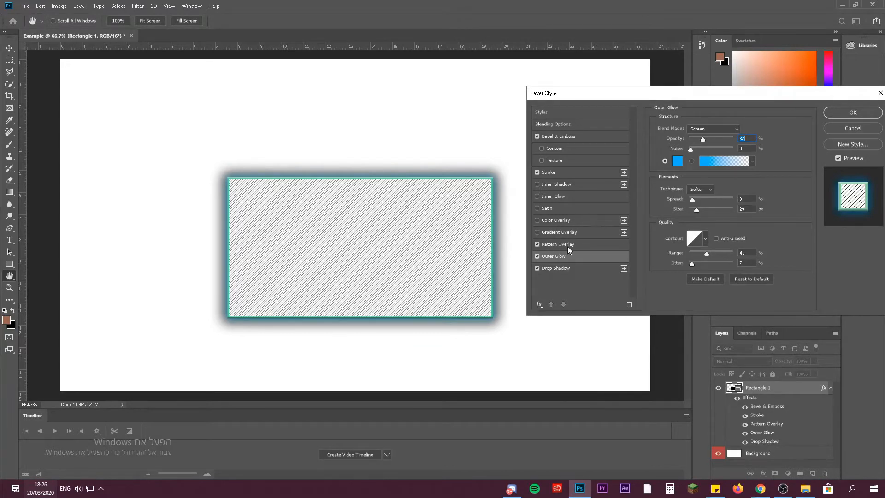
click(677, 161)
key(Return)
text(5)
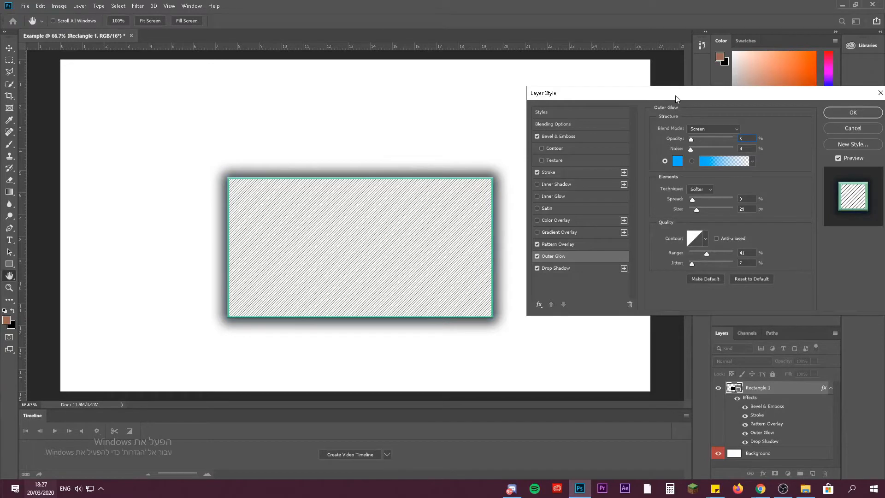
key(ctrl+z)
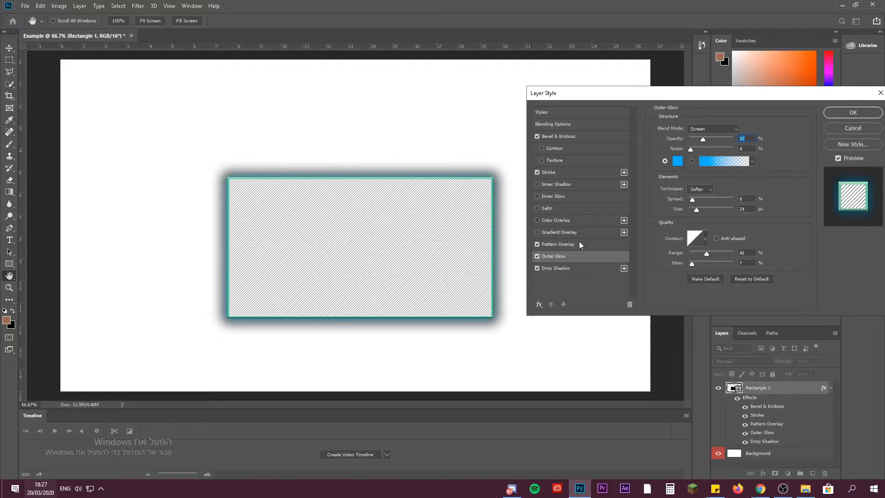
Try a Color Overlay on the rectangle in pink ff8888 and blue 889cff, cancel the color and turn the overlay off
click(566, 220)
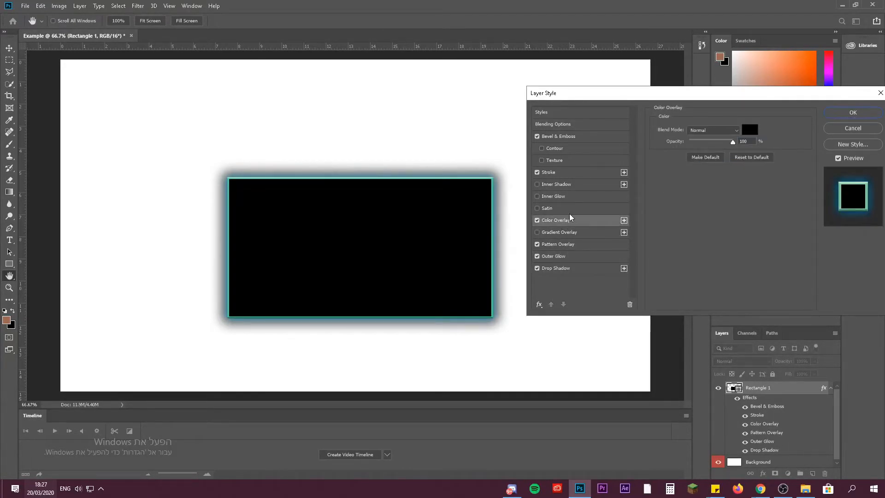
click(749, 130)
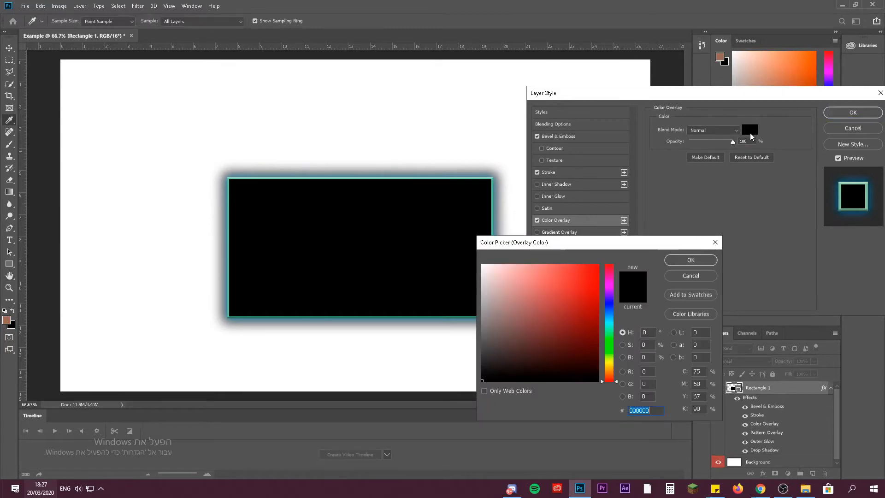
text(ff9595)
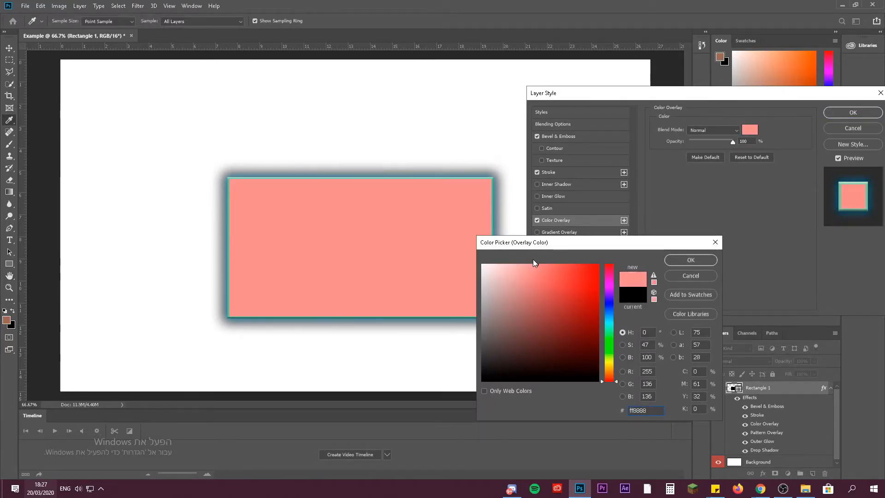
click(609, 290)
drag(609, 294, 609, 307)
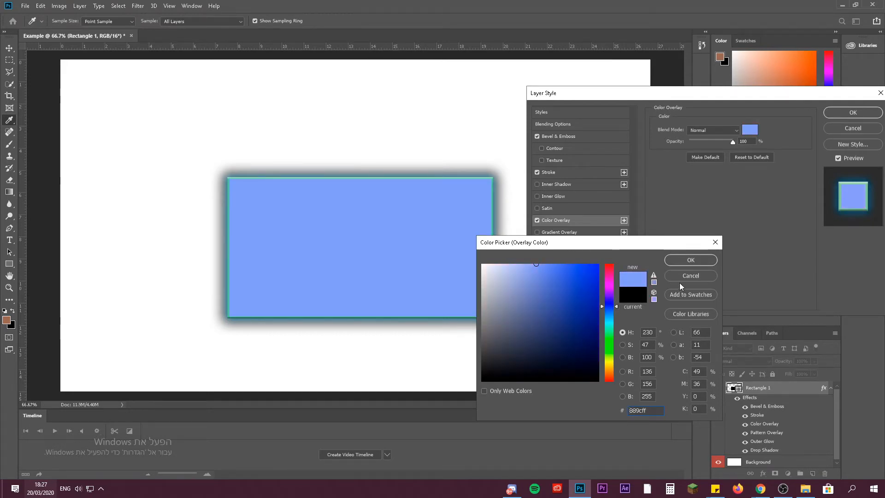
click(687, 277)
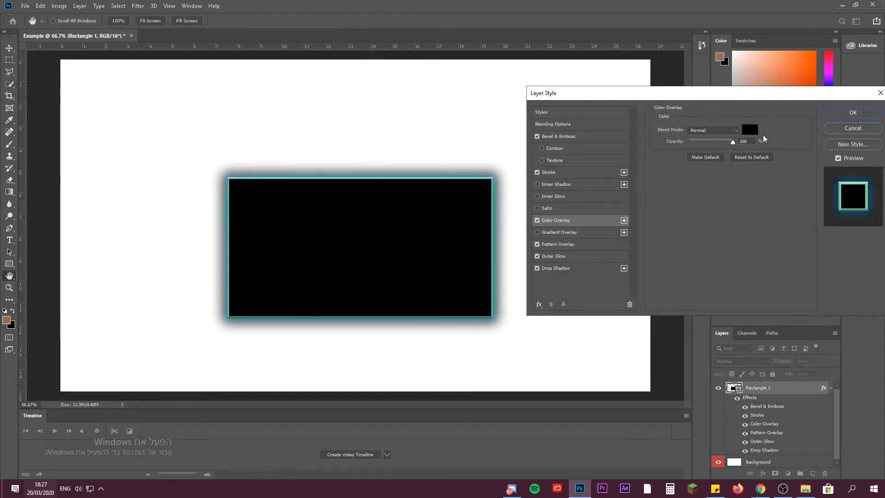
click(538, 220)
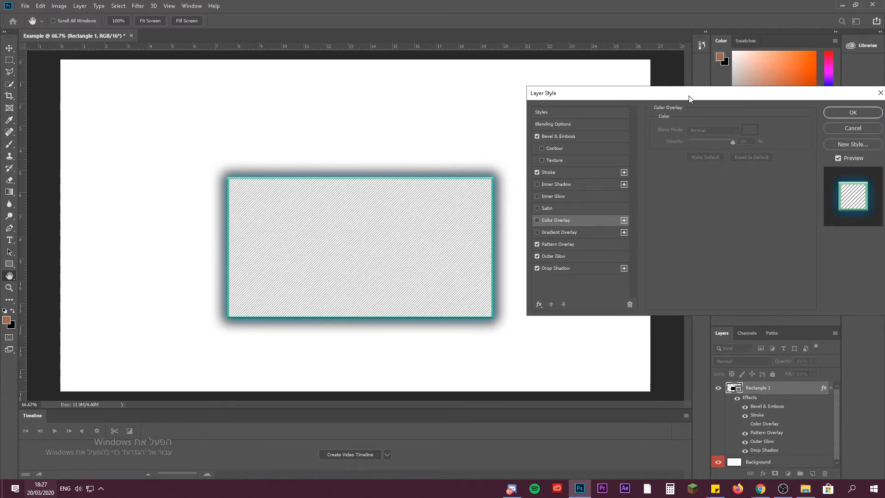
Enable Satin on the rectangle with a distance of 3 px and an opacity of 7%
click(548, 207)
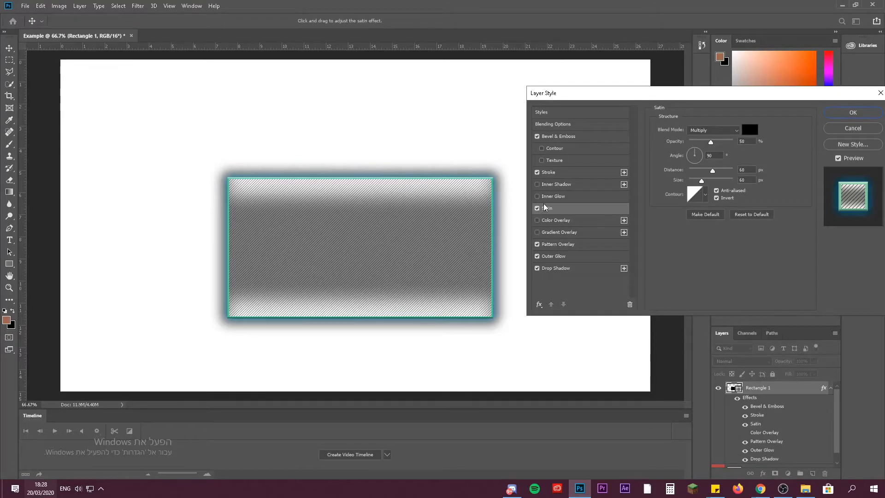
drag(713, 171, 692, 178)
drag(711, 142, 693, 143)
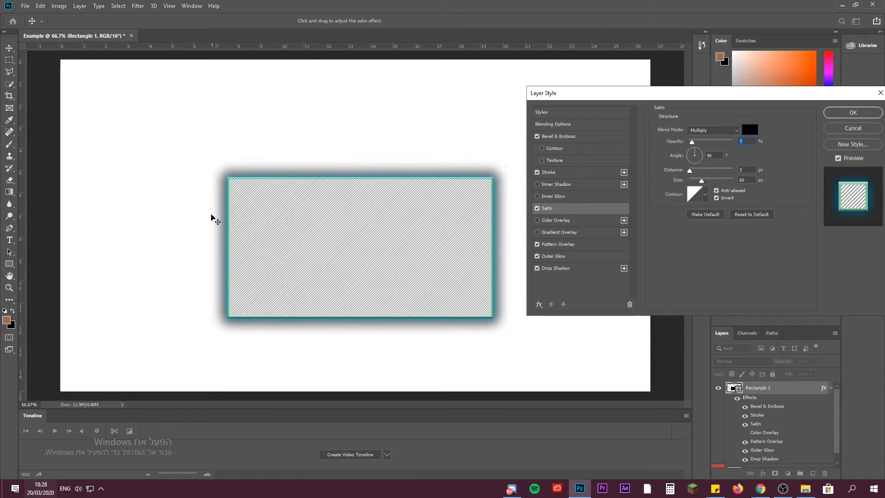
Try an Inner Shadow on the rectangle and turn it off
click(564, 184)
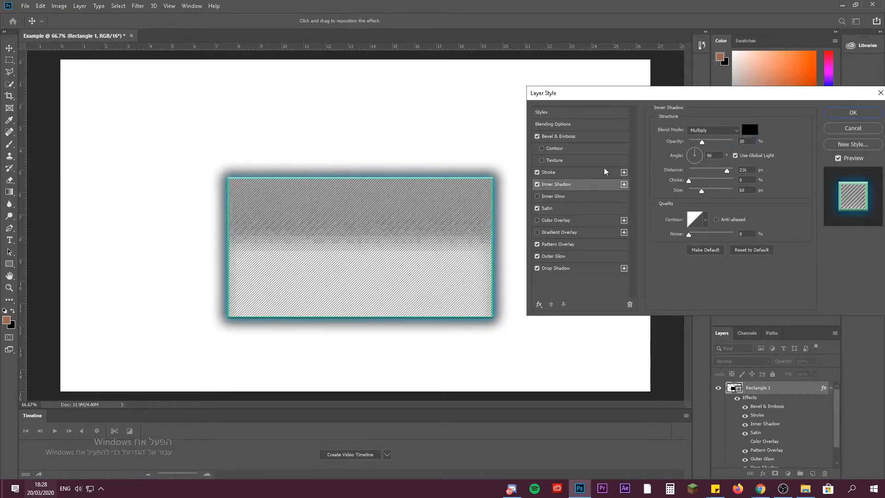
click(537, 183)
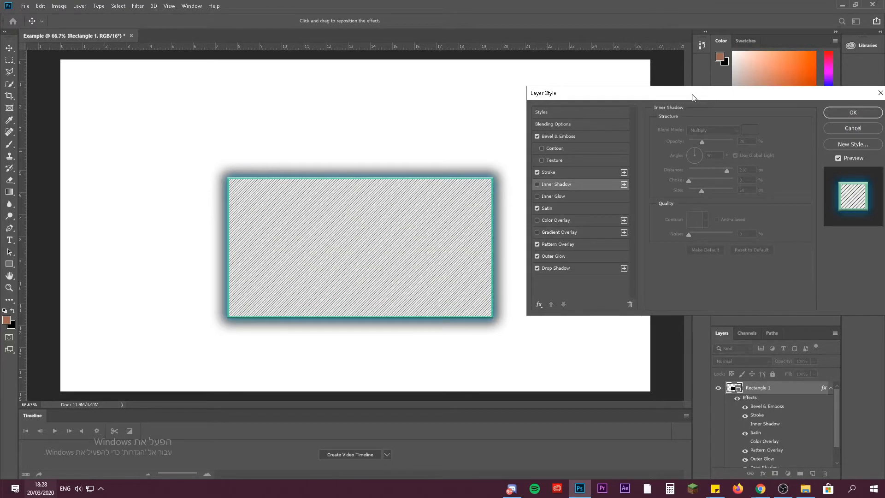
Try a Gradient Overlay, preview presets such as Blue, Yellow, Blue, cancel the gradient change and turn the overlay off
click(548, 233)
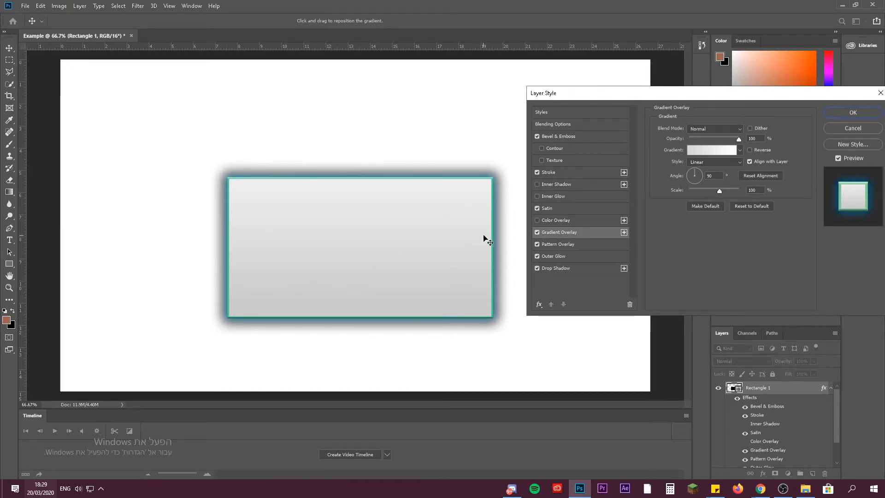
click(716, 151)
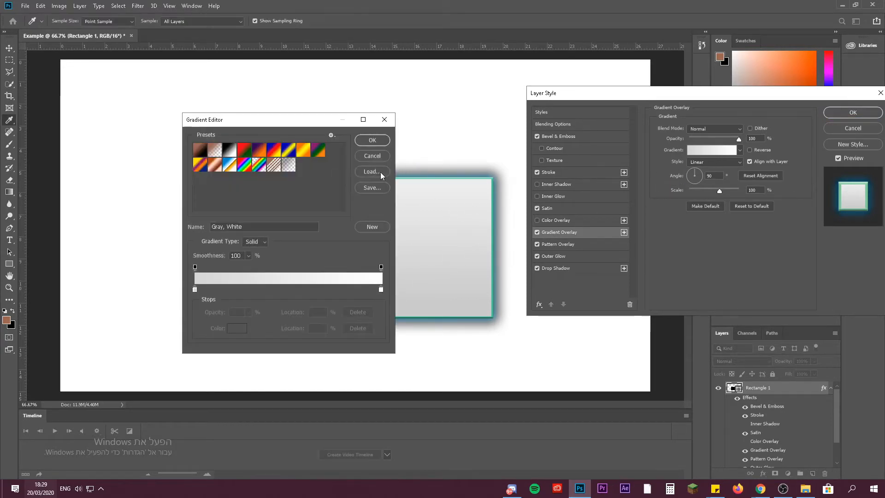
click(377, 157)
click(719, 151)
click(379, 158)
click(695, 151)
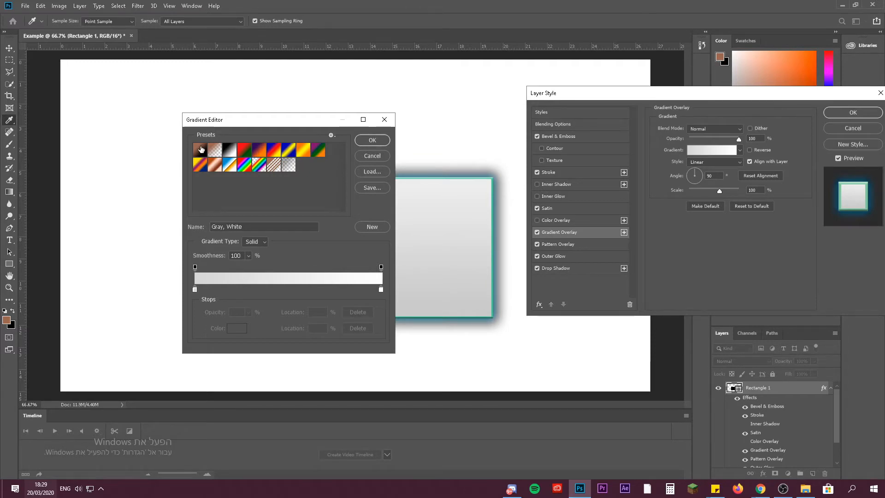
click(201, 149)
click(299, 155)
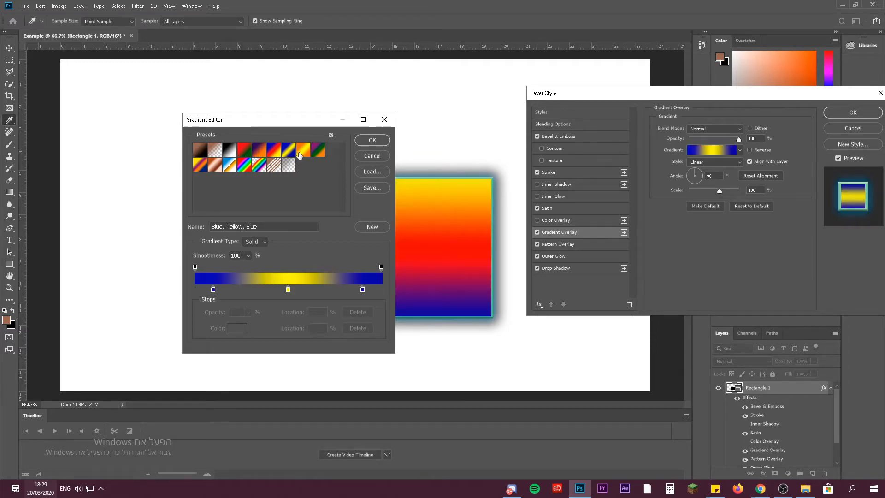
click(360, 157)
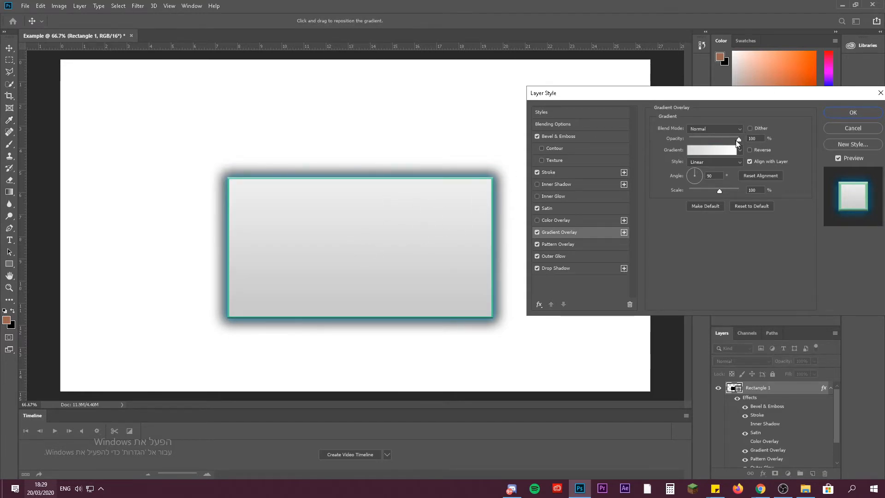
mouse_move(736, 140)
mouse_down()
mouse_move(723, 140)
mouse_move(737, 140)
mouse_up()
click(536, 231)
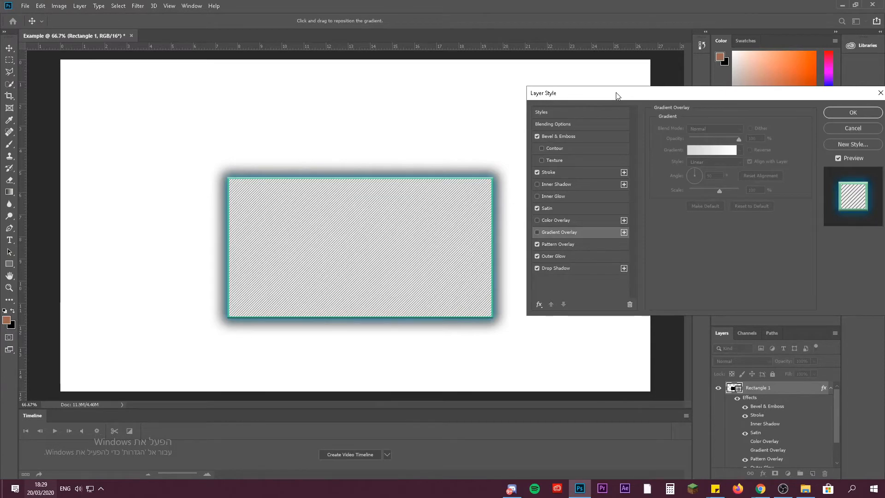
Apply the layer style to the rectangle and collapse its effects list
drag(618, 95, 606, 108)
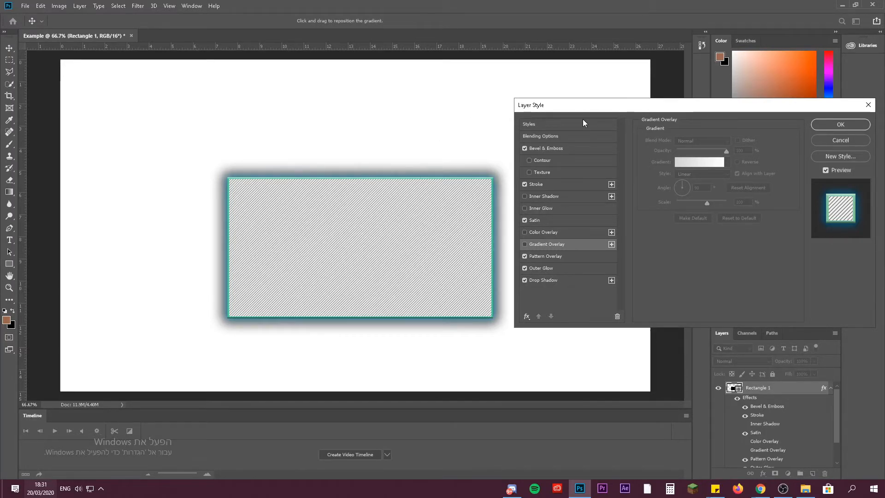
click(830, 126)
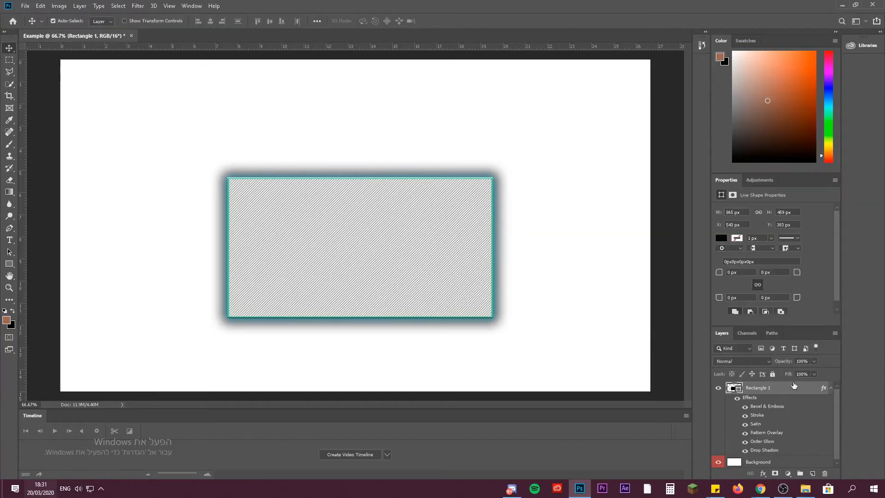
click(824, 389)
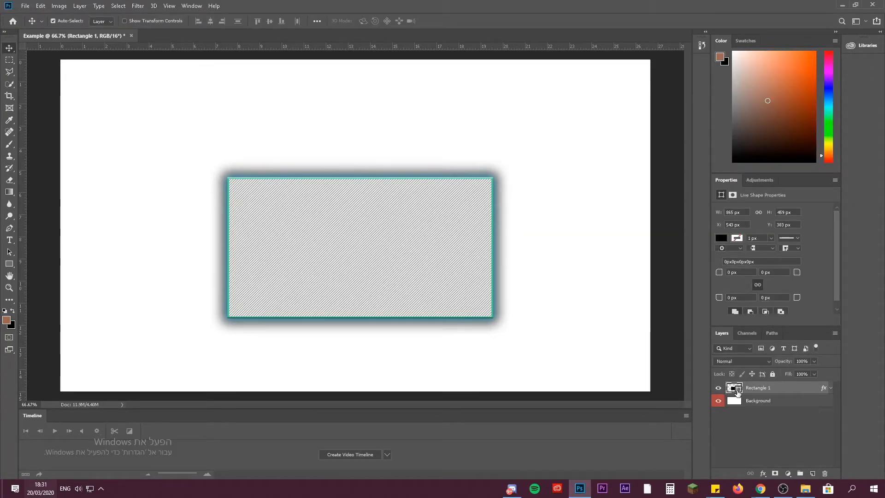
Review the rectangle's Blending Options, reopen them through the layer effects list, and close them without changes
right_click(790, 388)
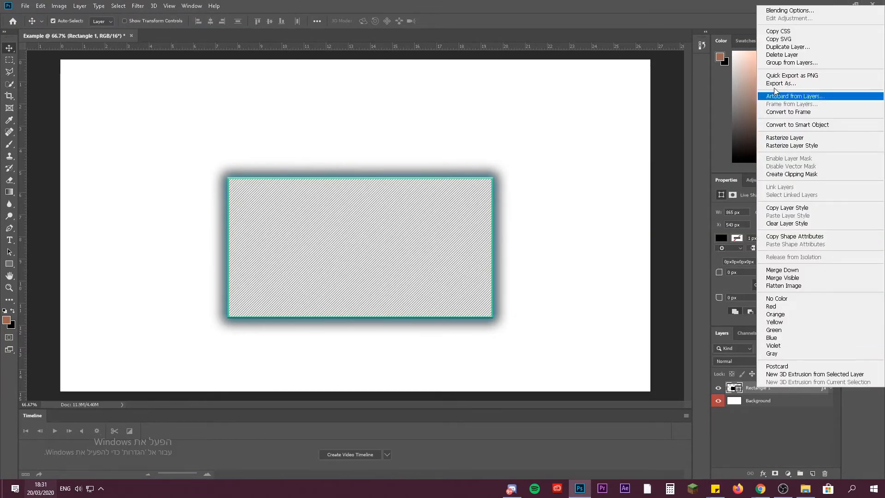
click(787, 12)
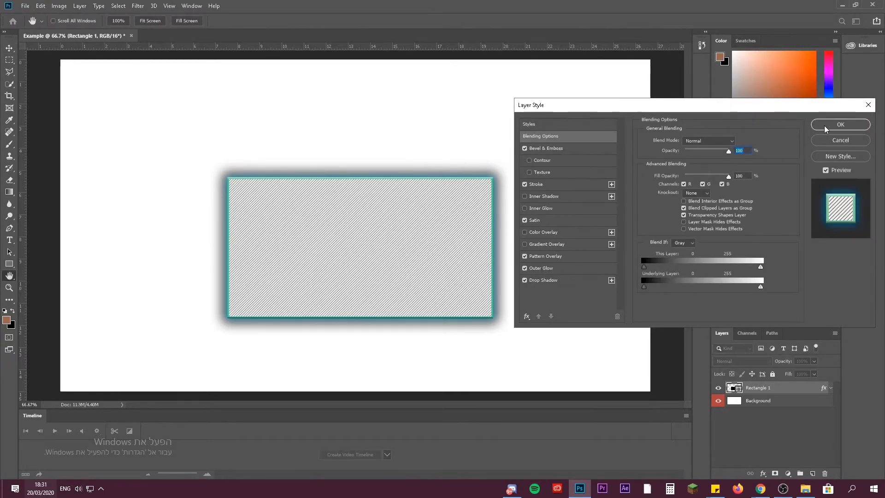
click(840, 125)
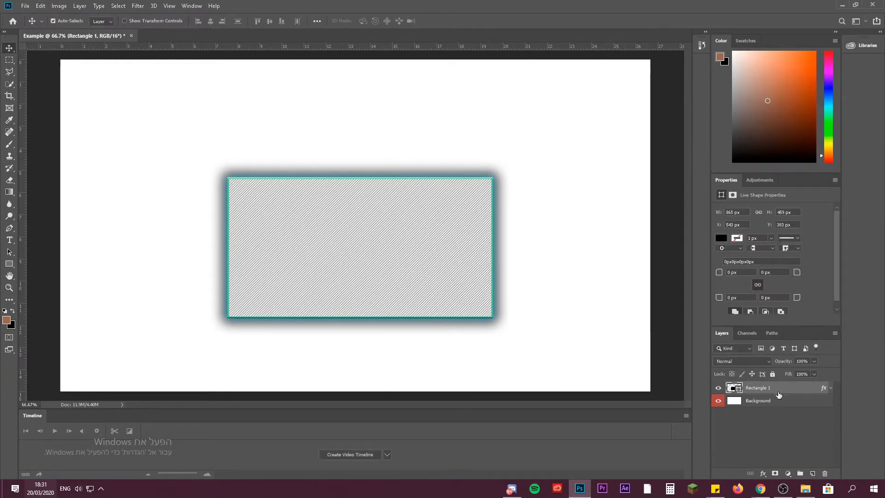
click(765, 474)
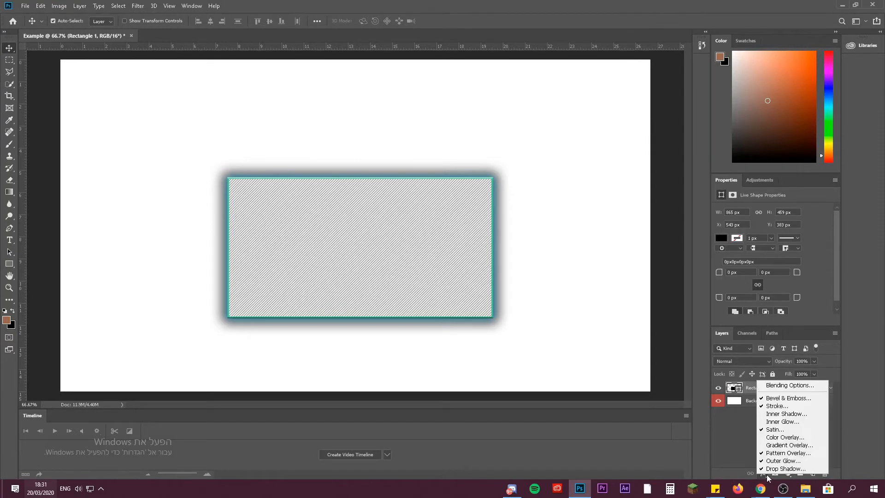
click(780, 386)
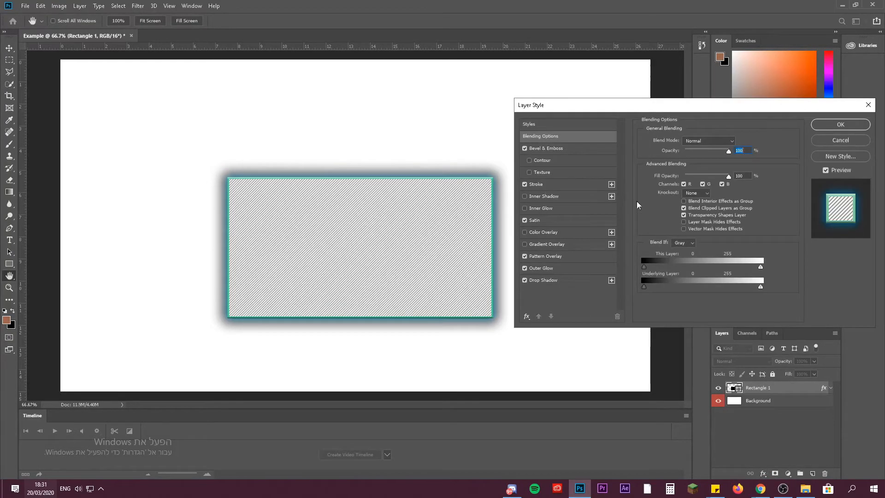
key(Return)
Set the opacity of the rectangle layer to 50% with the Move tool active
key(v)
key(5)
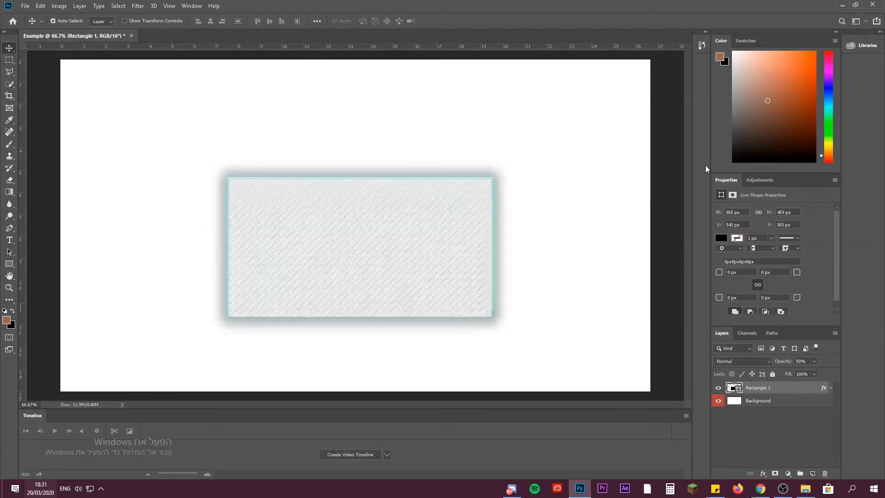
key(0)
Open the vector-forest-sunset wallpaper JPG from the Pictures folder, accepting the default Camera Raw settings
click(26, 6)
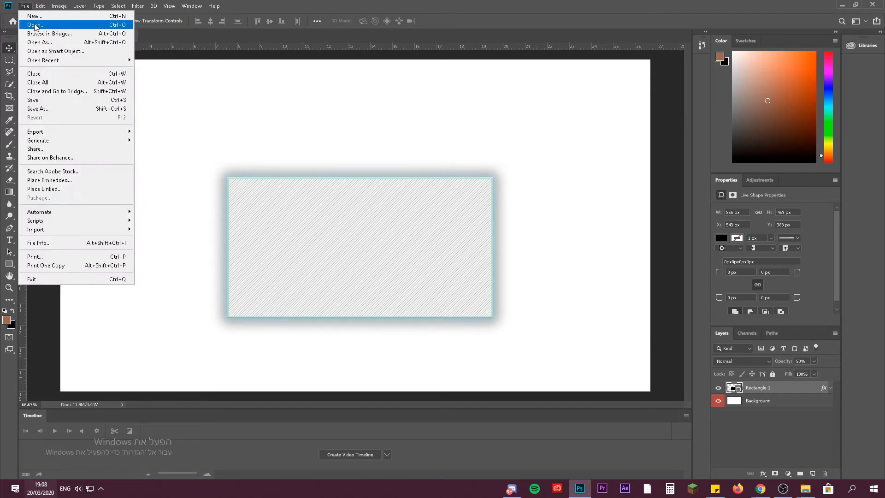
click(35, 25)
scroll(140, 186, down, 2)
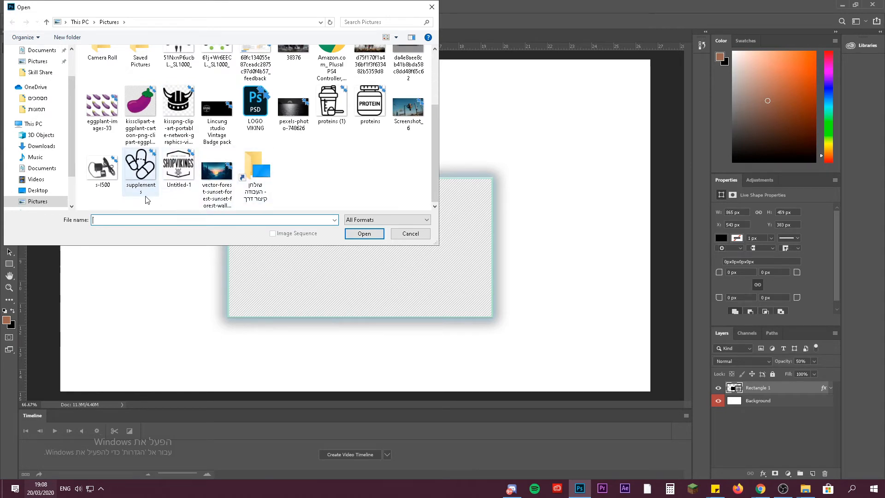
key(Escape)
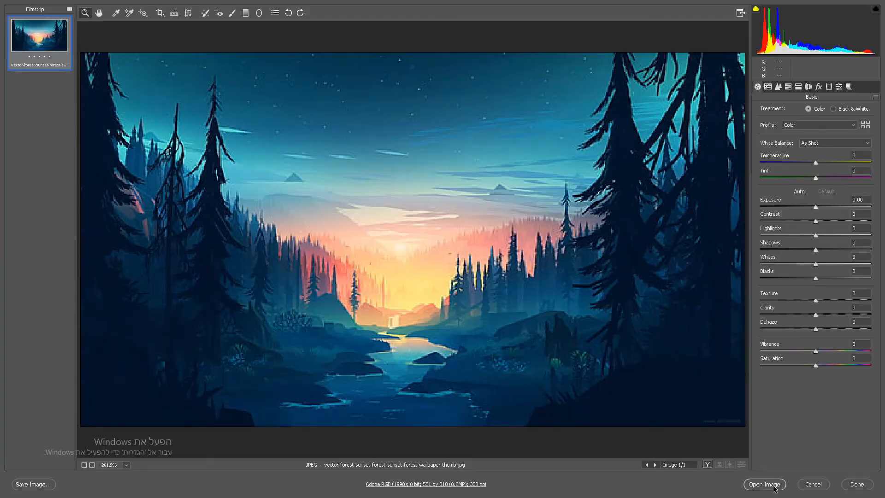
click(773, 485)
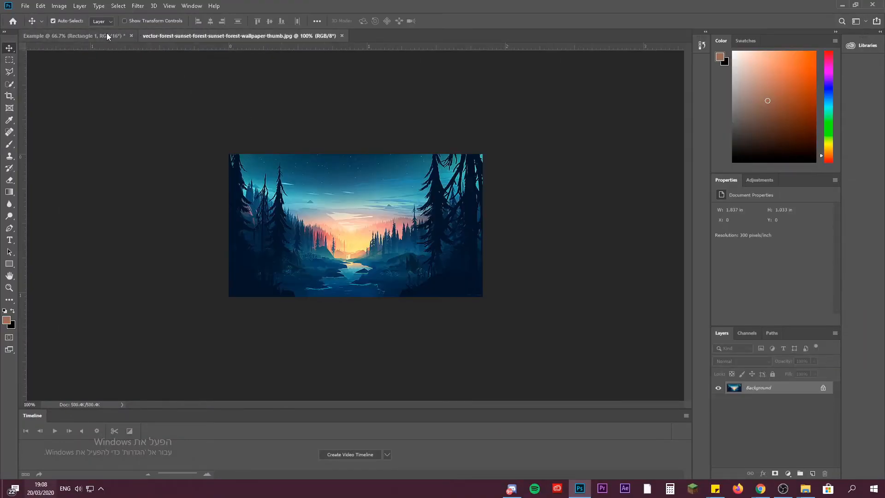
Switch back and forth between the Example document and the forest image, and inspect the forest image at different zoom levels
click(106, 35)
click(170, 31)
click(96, 35)
click(198, 34)
click(109, 34)
click(157, 34)
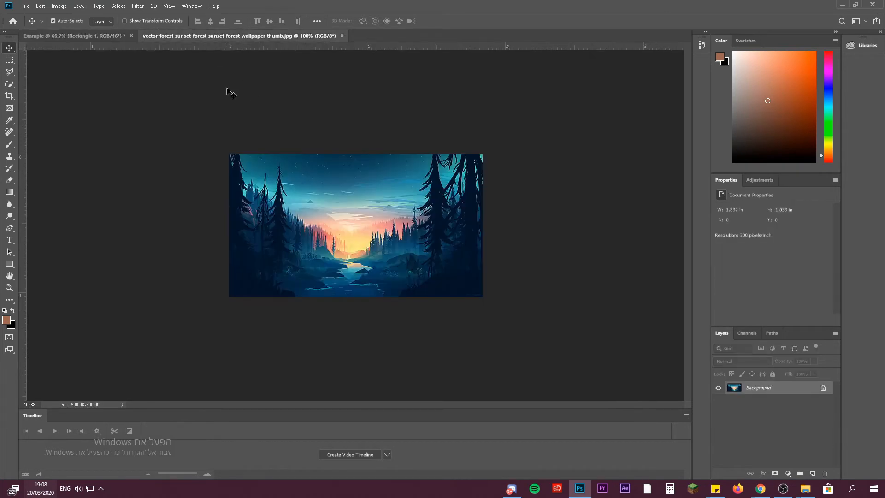
key(ctrl+plus)
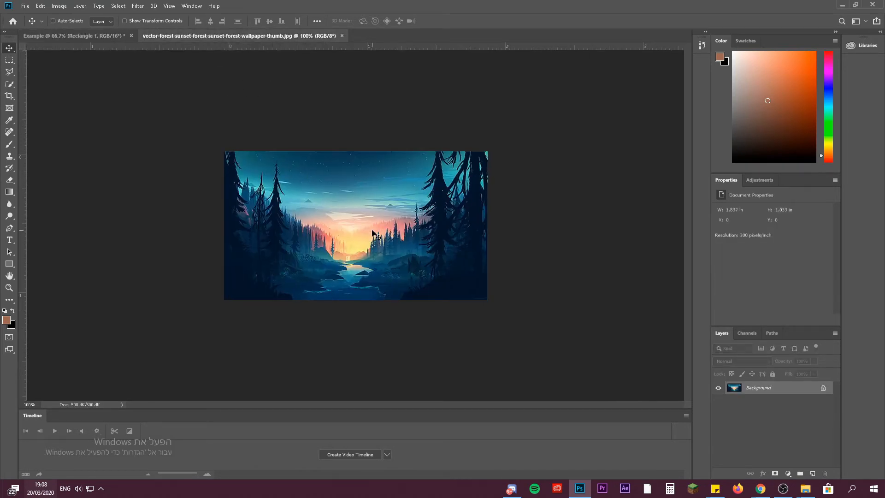
key(ctrl+plus)
key(ctrl+minus)
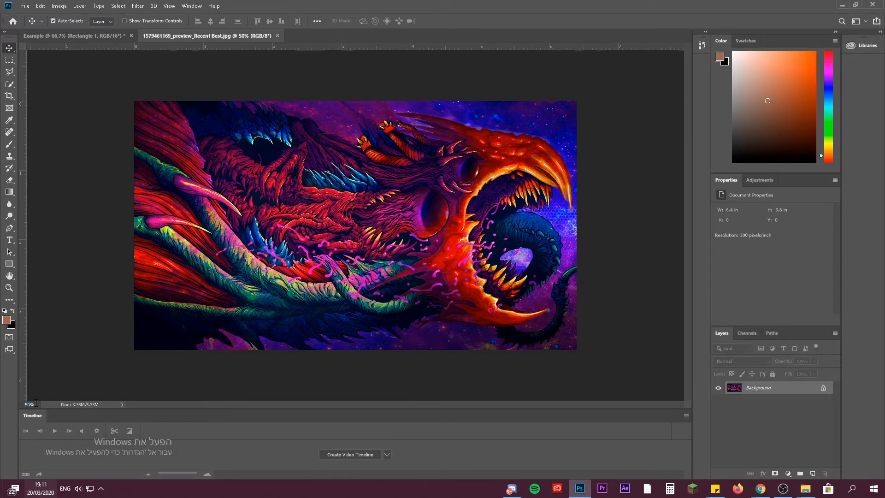
Set the monster artwork's view to 100% and practise zooming it out to 33.3% and back in
text(100)
key(Return)
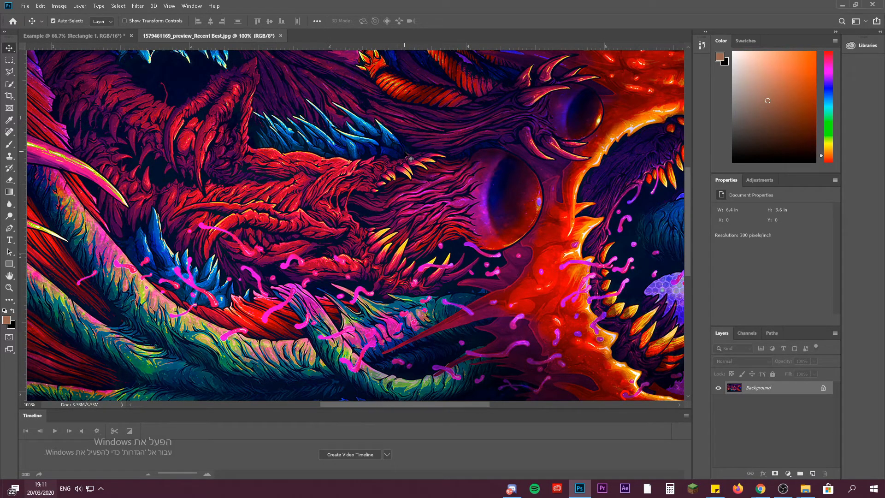
key(ctrl+minus)
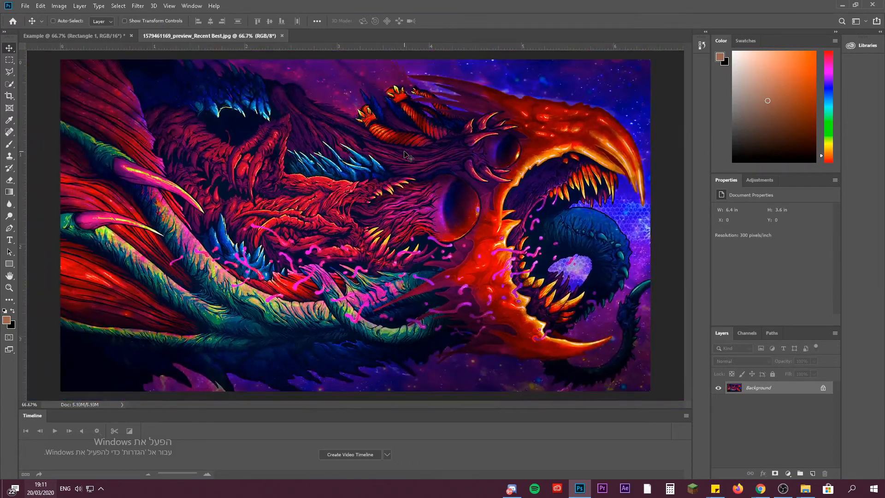
key(ctrl+minus)
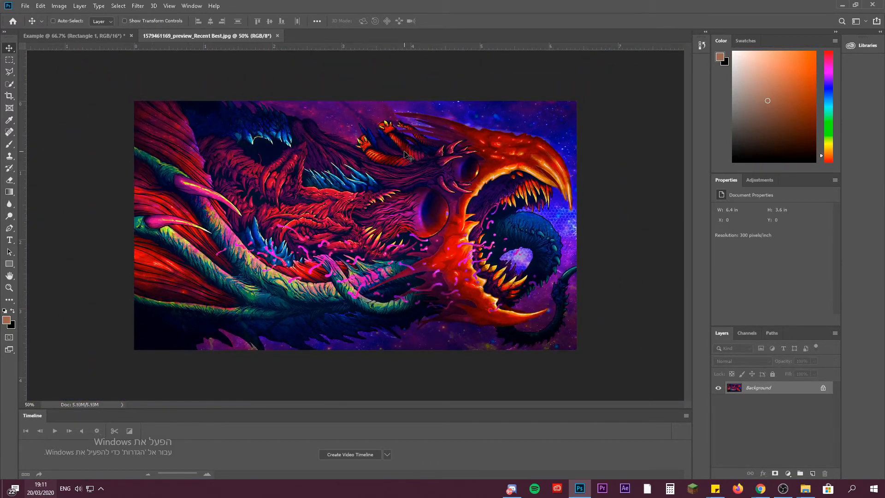
key(ctrl+minus)
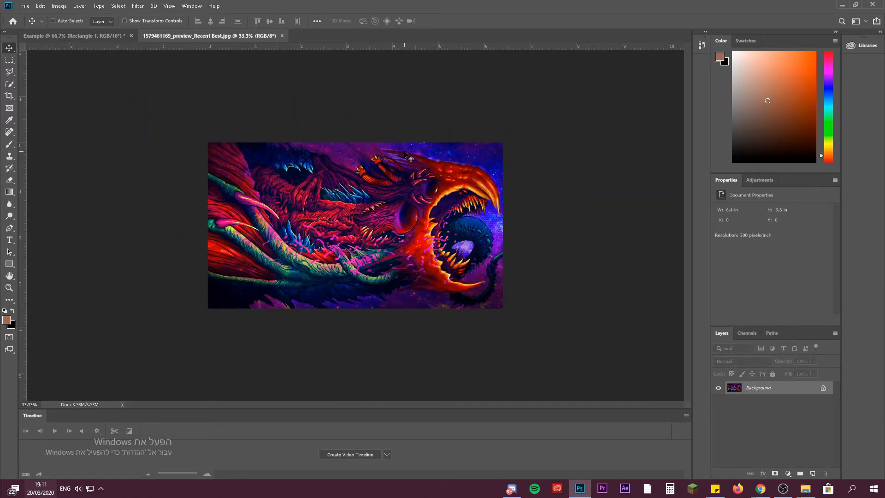
key(ctrl+plus)
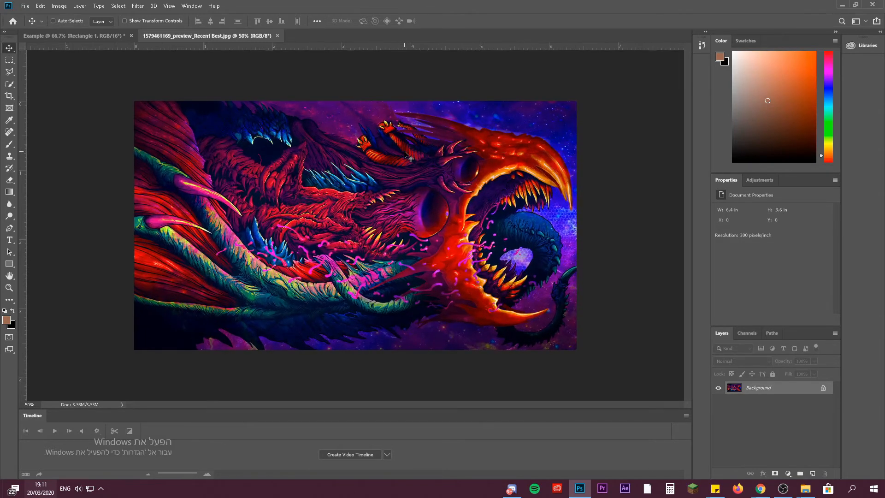
key(ctrl+plus)
key(ctrl+minus)
key(ctrl+minus)
key(ctrl+plus)
key(ctrl+plus)
key(ctrl+minus)
scroll(625, 199, up, 2)
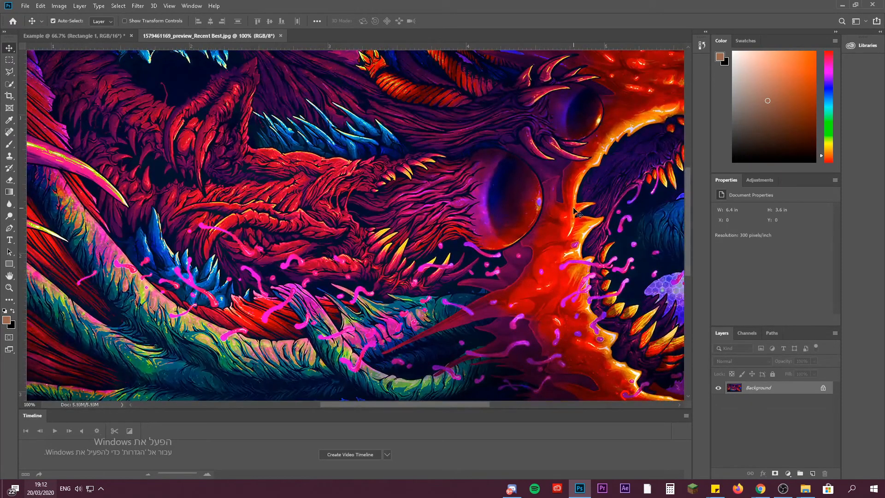
scroll(577, 213, down, 1)
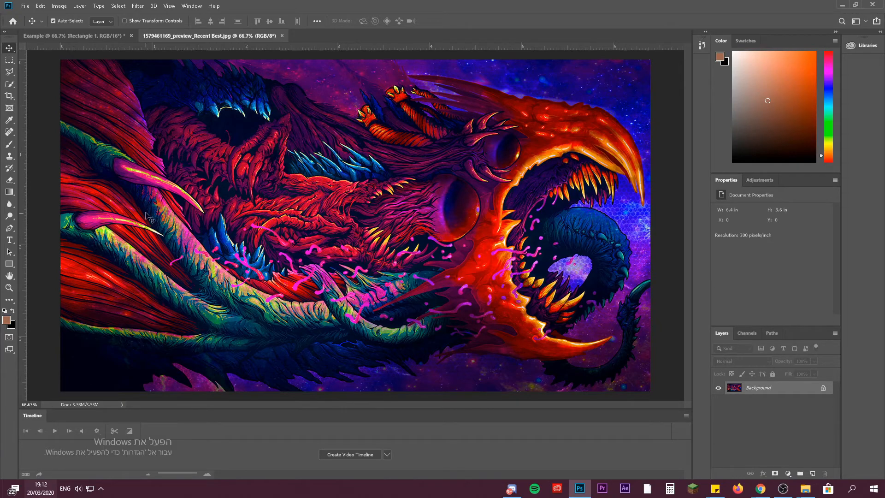
Outline the lower pink claw of the monster artwork with a freehand Lasso selection at 200% zoom
key(ctrl+plus)
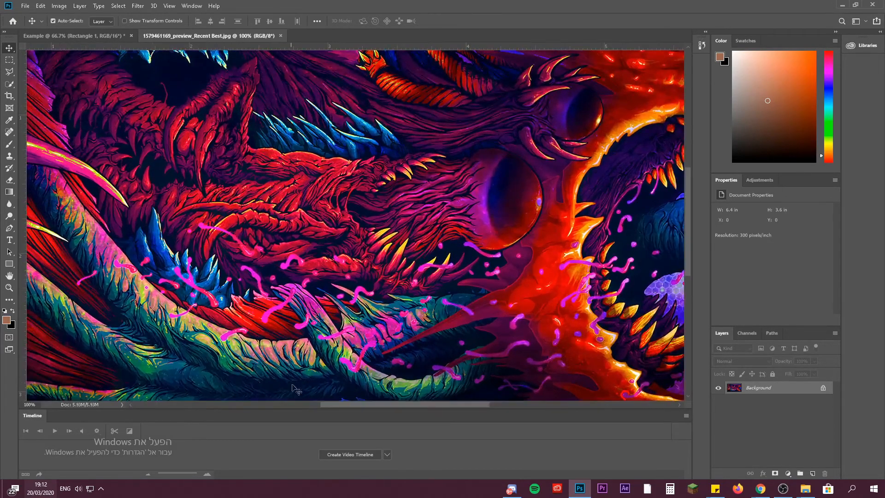
drag(333, 404, 252, 406)
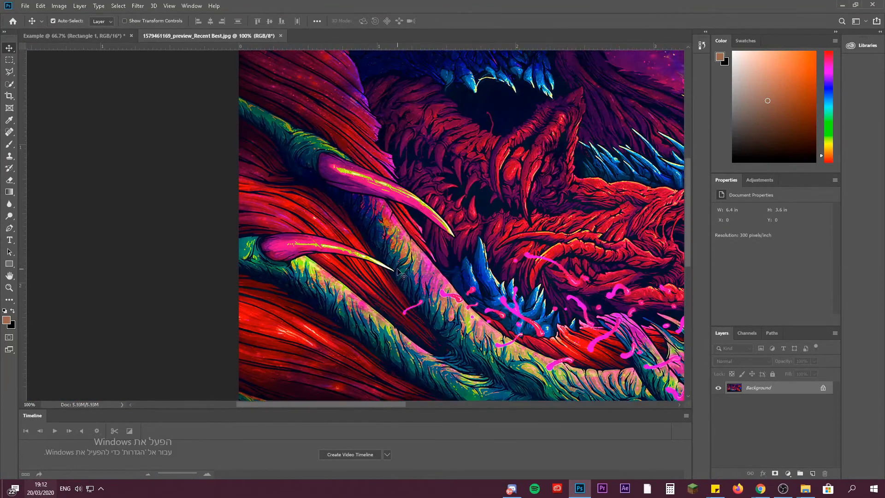
key(ctrl+plus)
scroll(315, 258, down, 2)
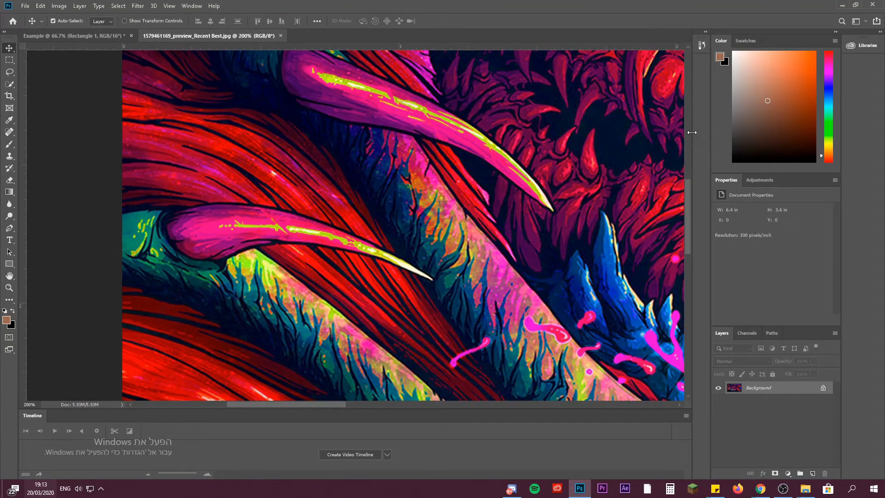
click(9, 74)
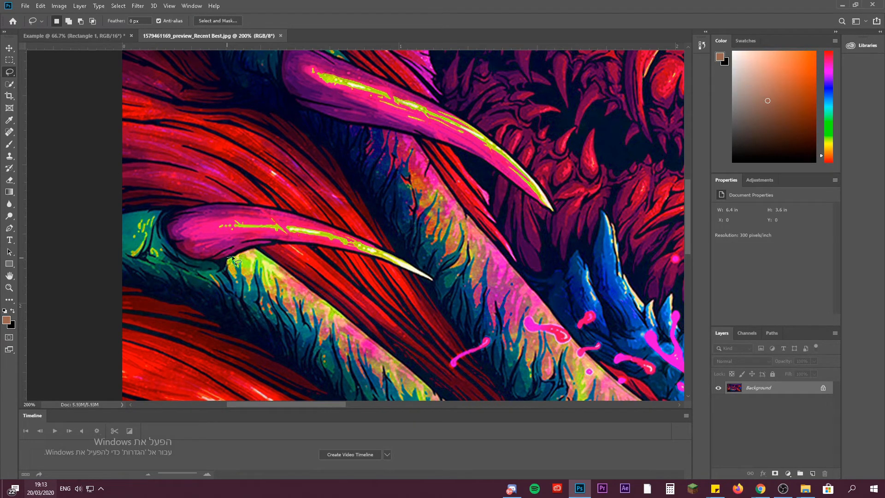
drag(239, 253, 310, 246)
mouse_move(382, 262)
mouse_down()
mouse_move(437, 284)
mouse_move(357, 236)
mouse_move(289, 211)
mouse_move(196, 202)
mouse_move(169, 215)
mouse_move(175, 249)
mouse_move(228, 260)
mouse_up()
Inspect the claw selection at zoom levels between 50% and 100%
key(ctrl+minus)
key(ctrl+minus)
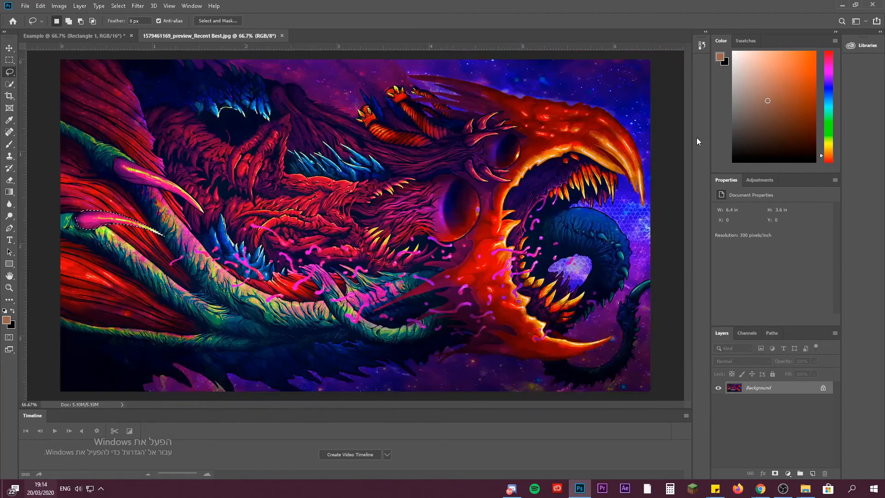
key(ctrl+minus)
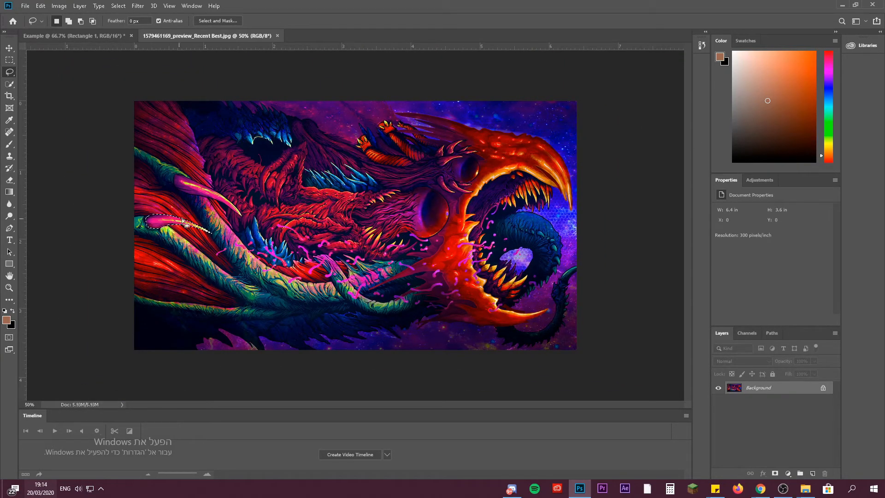
key(ctrl+plus)
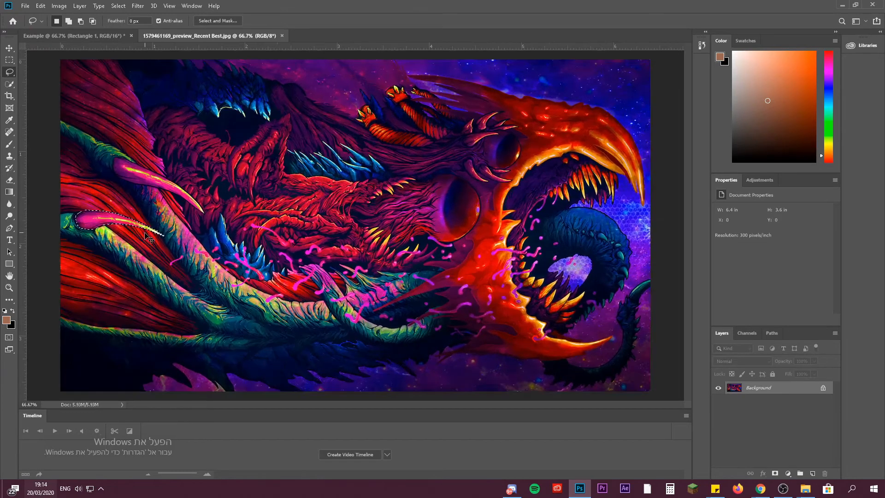
key(ctrl+plus)
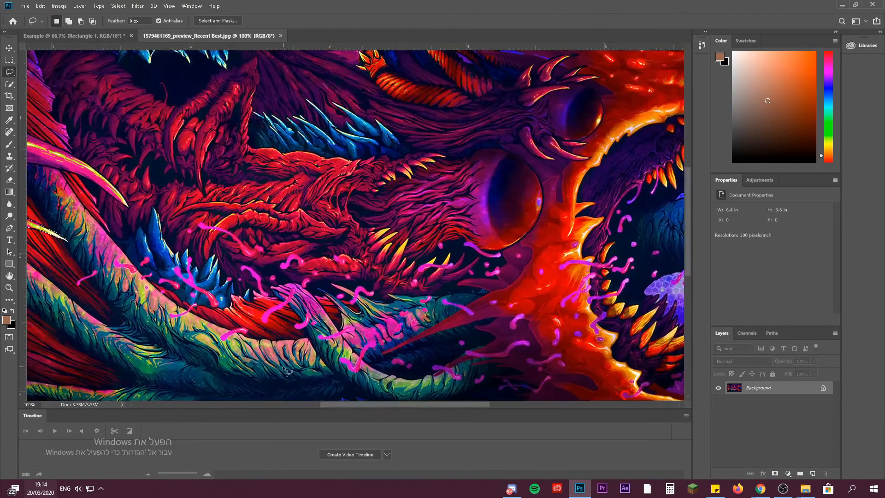
drag(357, 408, 296, 397)
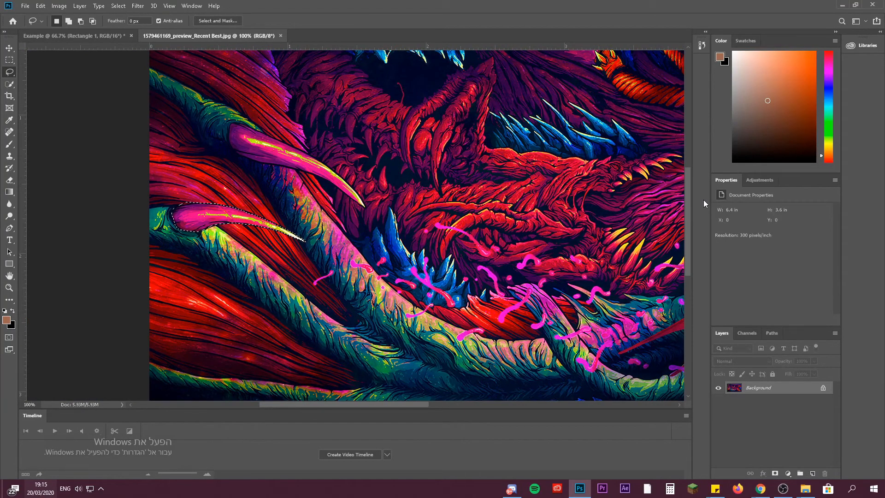
key(ctrl+minus)
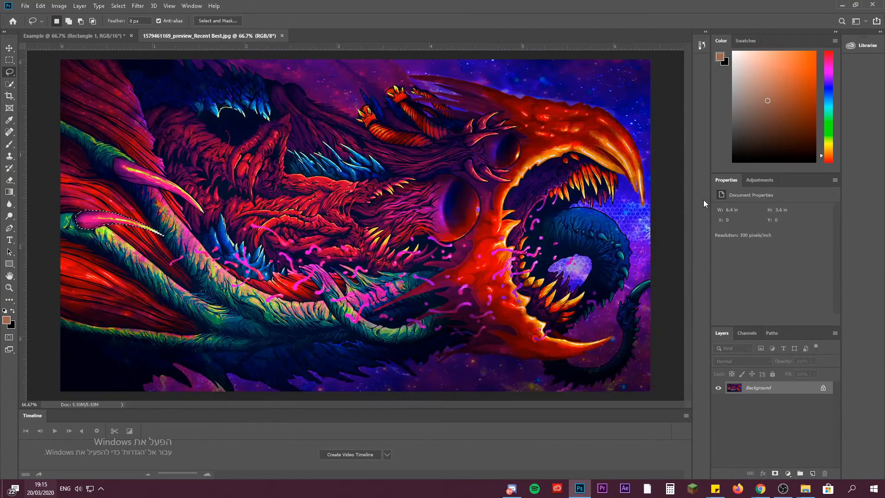
Unlock the artwork's background layer and try a reduced layer opacity, restoring it to 100%
click(822, 389)
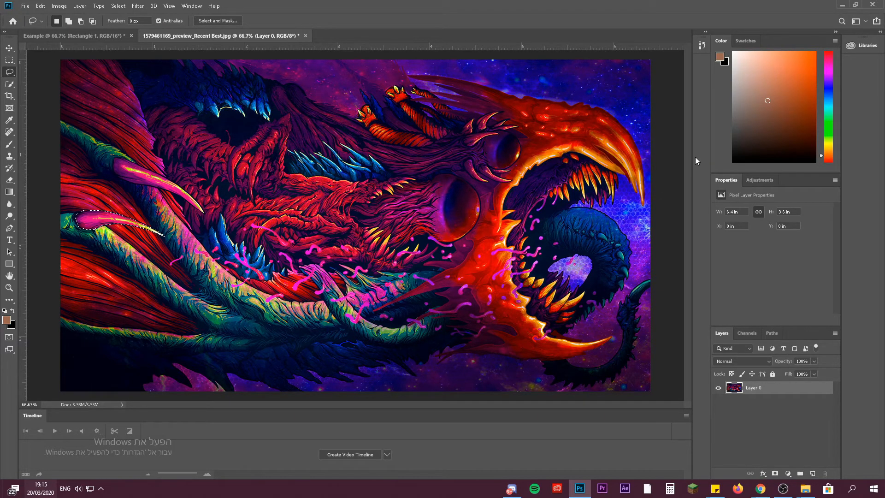
key(5)
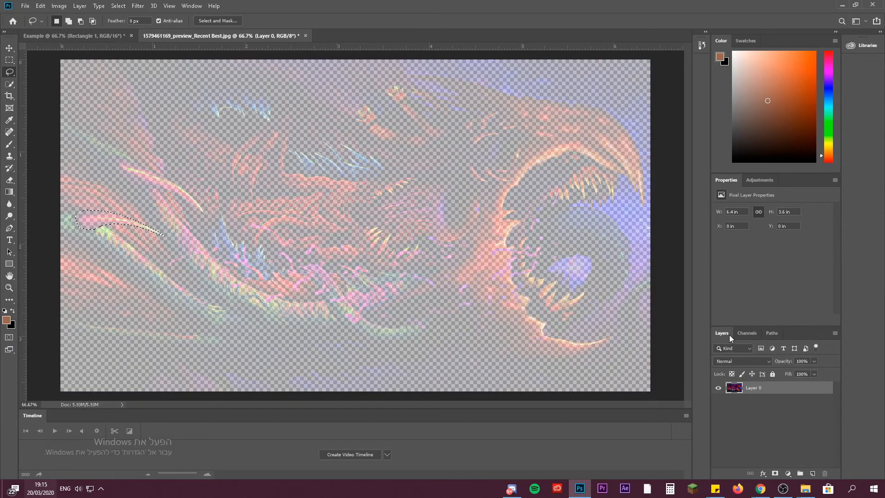
key(0)
Rename the unlocked layer to Background and leave its opacity at 100%
double_click(754, 388)
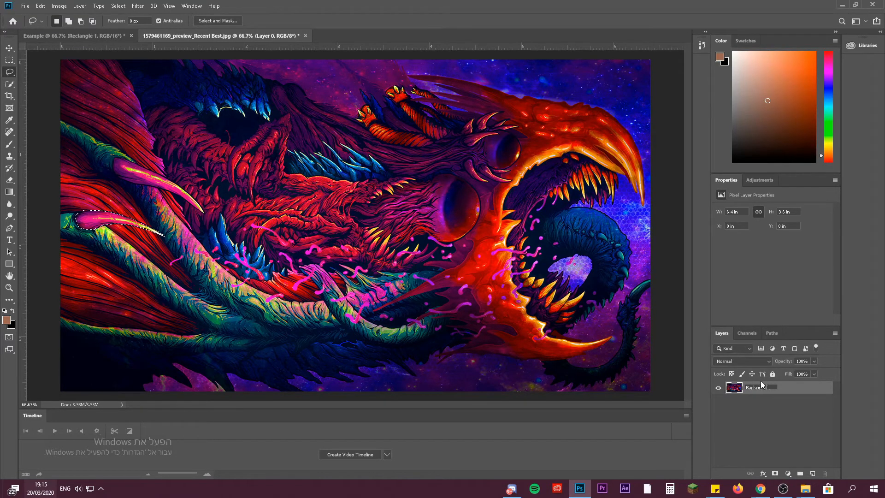
key(Return)
key(5)
key(0)
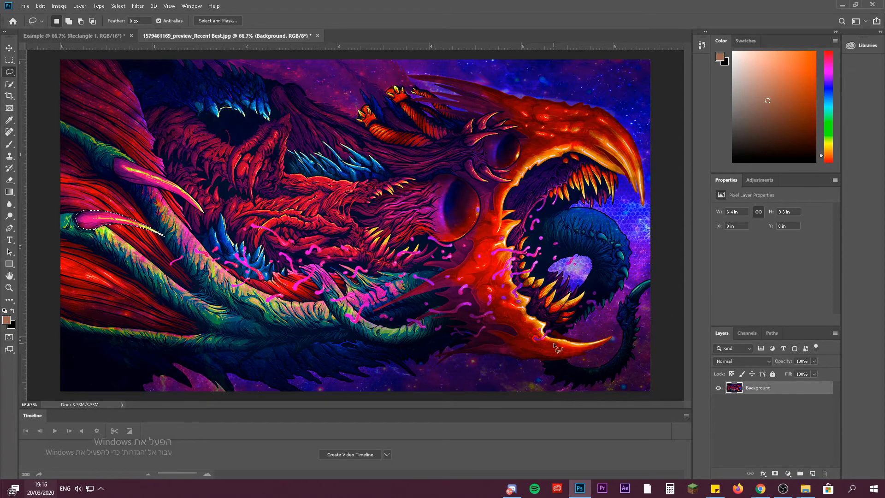
Copy the selected lower pink claw from the Background layer onto its own new layer
key(ctrl+plus)
drag(372, 403, 289, 403)
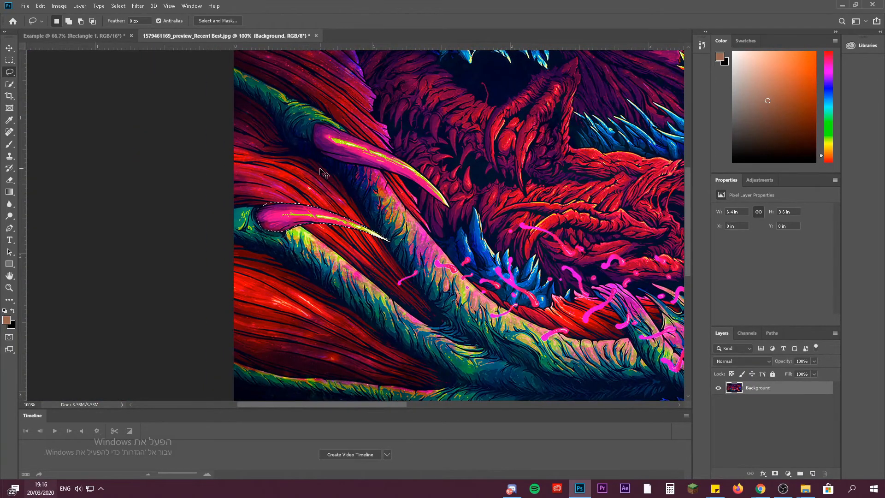
key(ctrl+j)
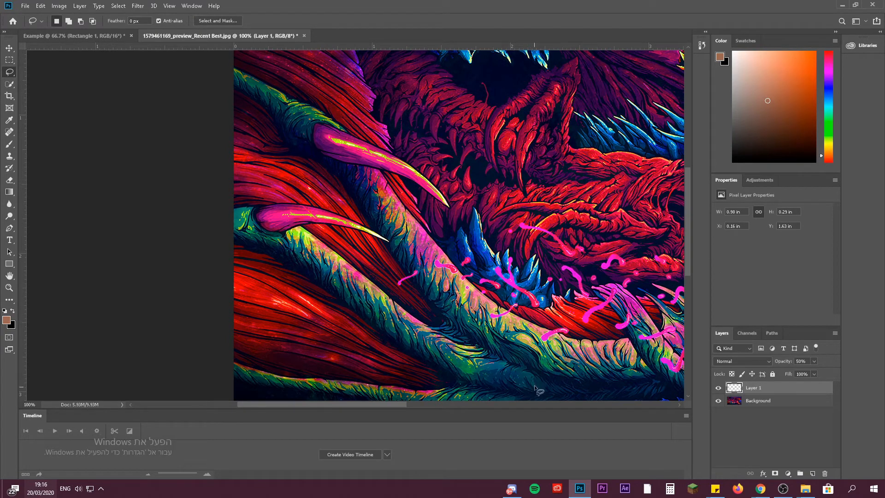
key(ctrl+minus)
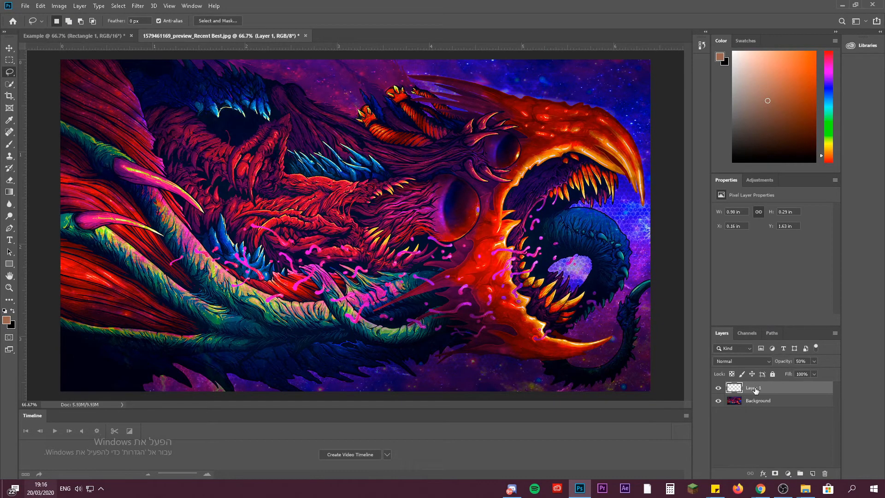
Select and hide the Background layer so that only the copied claw is shown
click(755, 403)
click(740, 391)
click(742, 404)
click(719, 401)
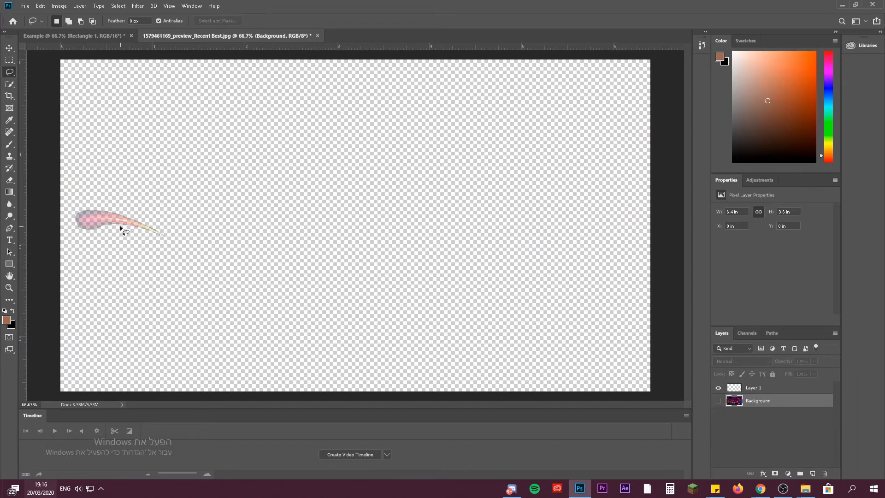
Set the claw layer's opacity to 100% and move the claw to about X 0.67 in, Y 2.16 in
click(9, 48)
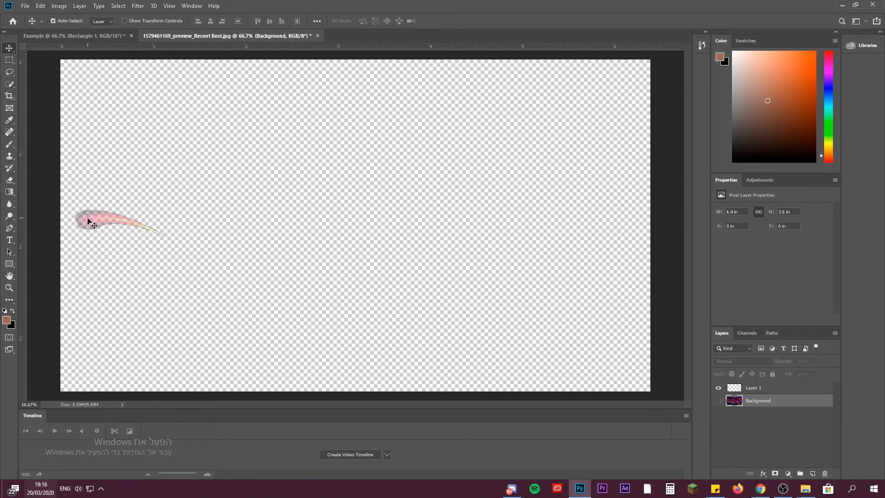
drag(91, 219, 105, 222)
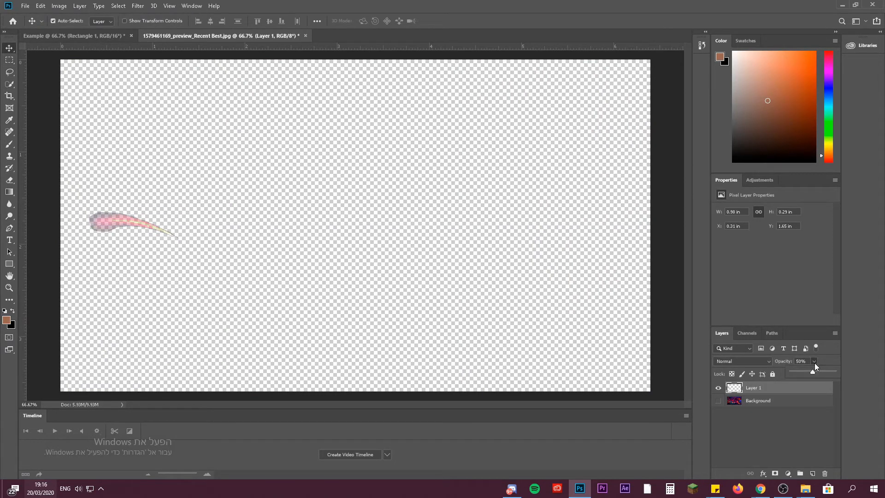
drag(821, 373, 834, 372)
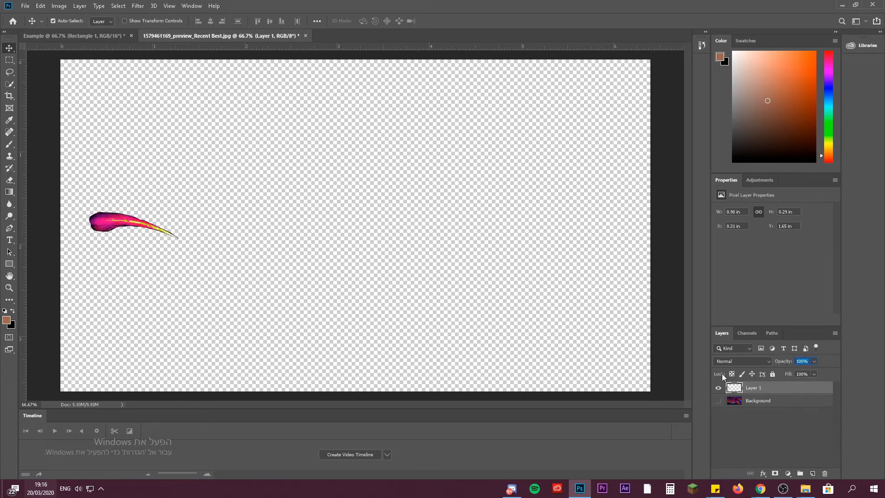
mouse_move(116, 226)
mouse_down()
mouse_move(312, 226)
mouse_move(284, 225)
mouse_move(233, 245)
mouse_move(290, 220)
mouse_move(148, 274)
mouse_up()
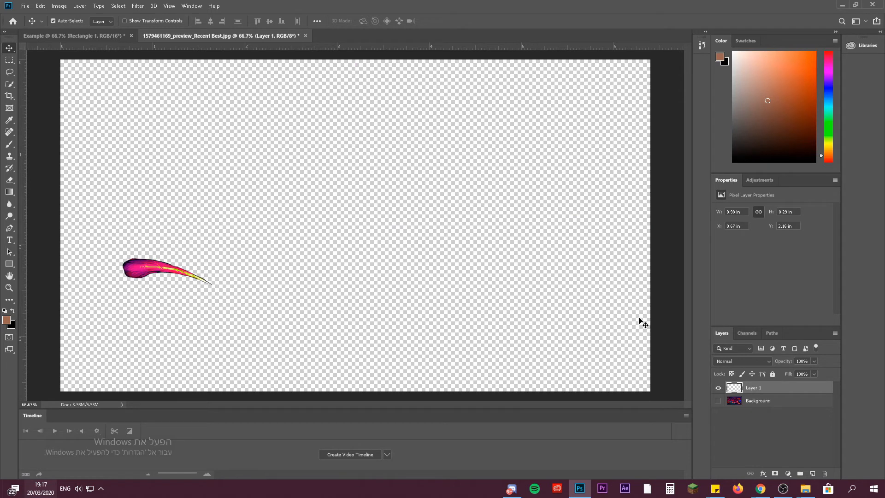
Show the Background layer again and move the copied claw slightly up to about Y 2.1 in
click(718, 401)
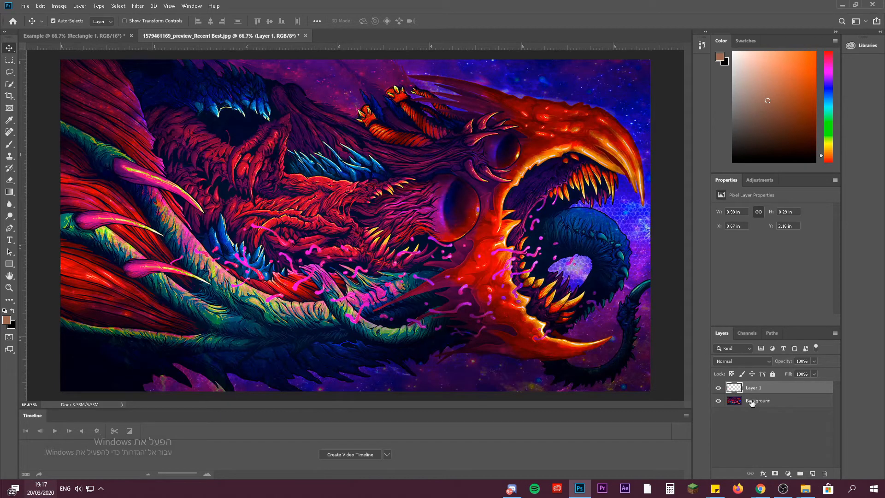
click(752, 403)
mouse_move(753, 402)
mouse_down()
mouse_move(749, 386)
mouse_move(753, 410)
mouse_up()
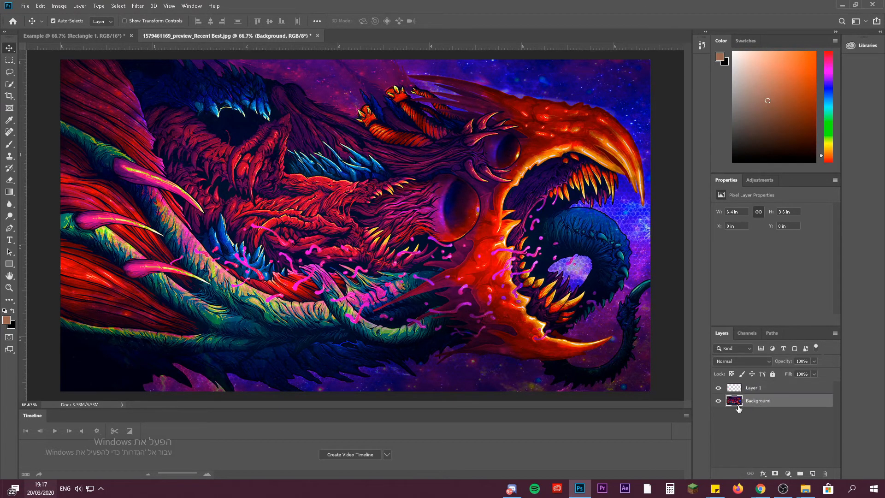
drag(155, 280, 144, 264)
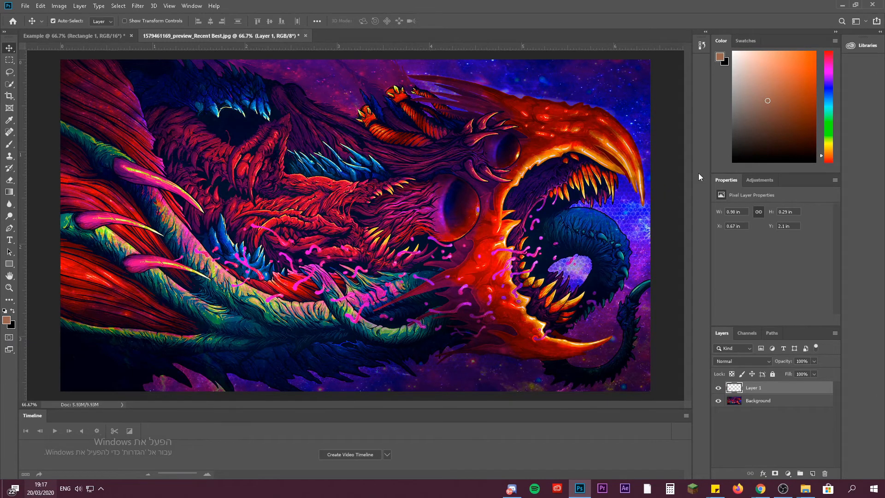
Try the copied claw at 50% opacity, restore it to 100%, and reposition it at about X 0.63 in, Y 1.95 in
key(5)
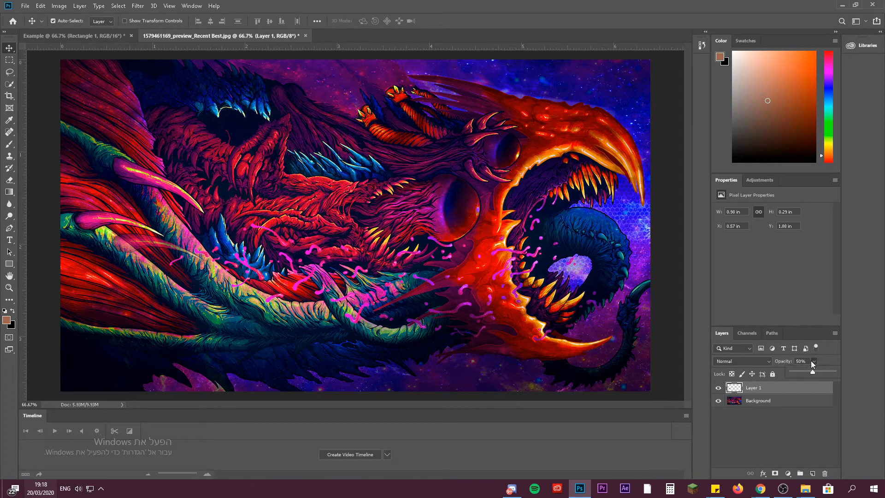
key(0)
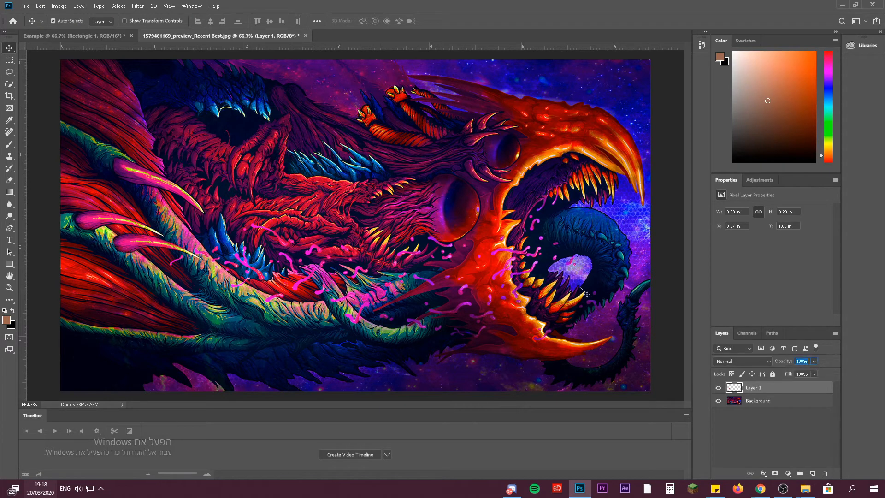
drag(133, 243, 140, 253)
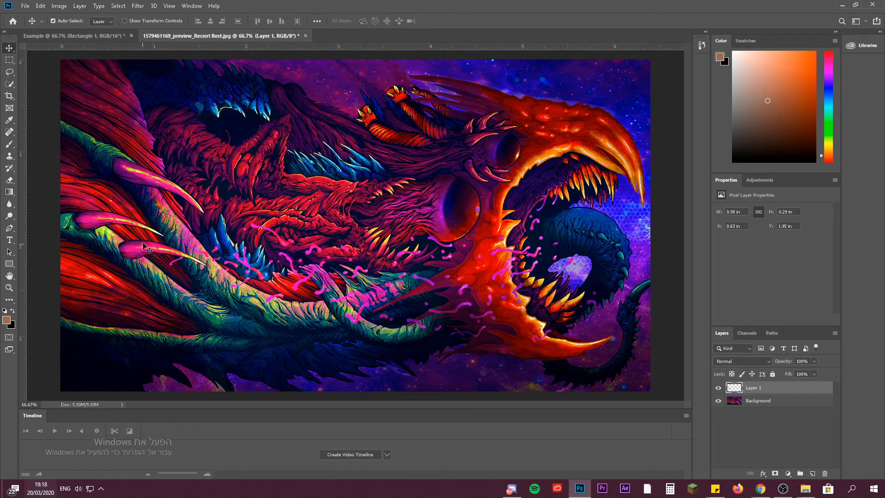
Examine how the copied claw sits in the artwork at zoom levels between 50% and 100%
key(ctrl+plus)
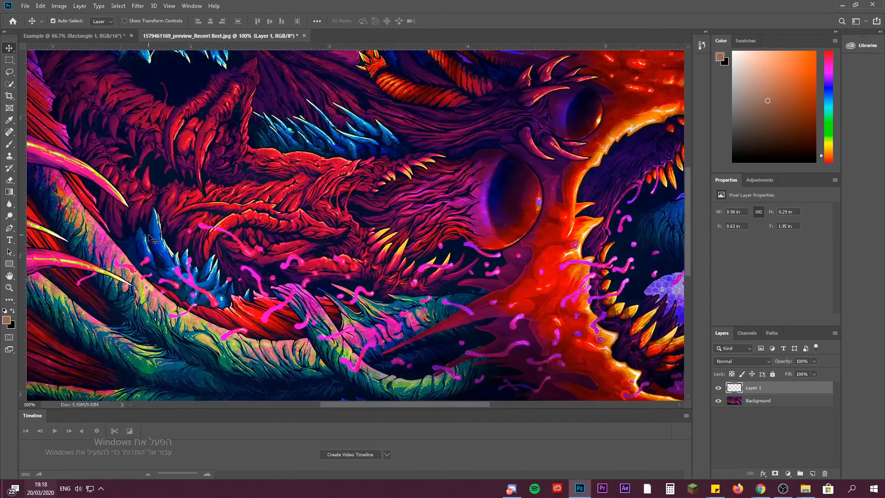
drag(328, 405, 255, 404)
drag(291, 263, 292, 261)
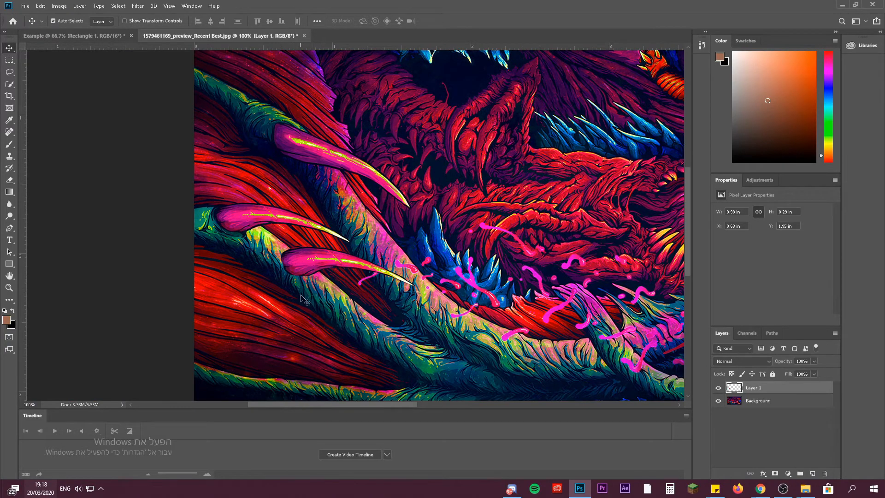
key(ctrl)
key(ctrl+minus)
key(ctrl+minus)
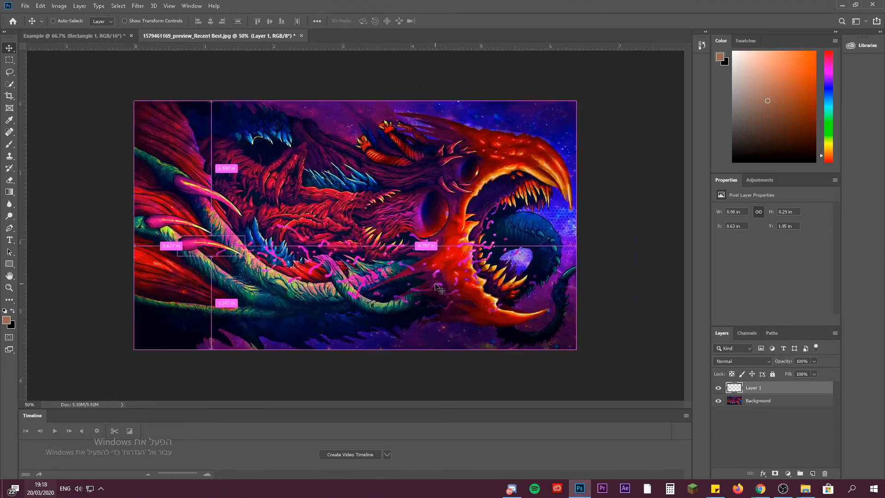
key(ctrl+plus)
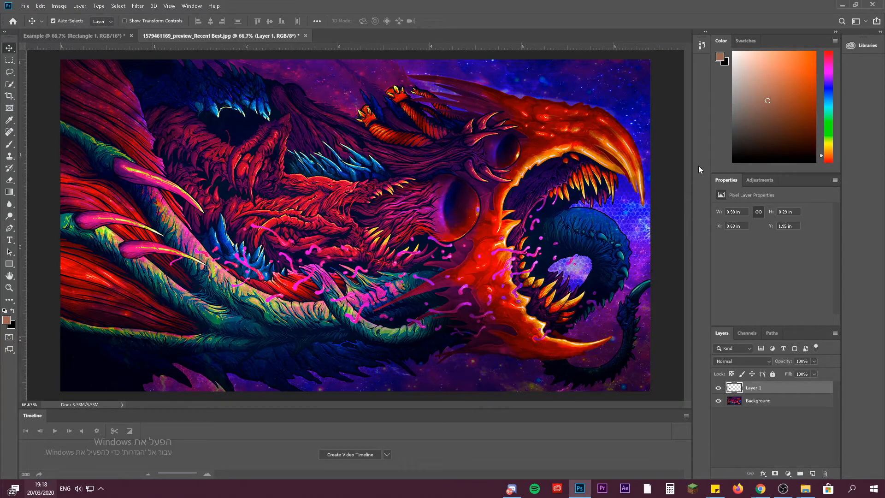
Try the copied claw's layer at 50% opacity and restore it to 100%
key(5)
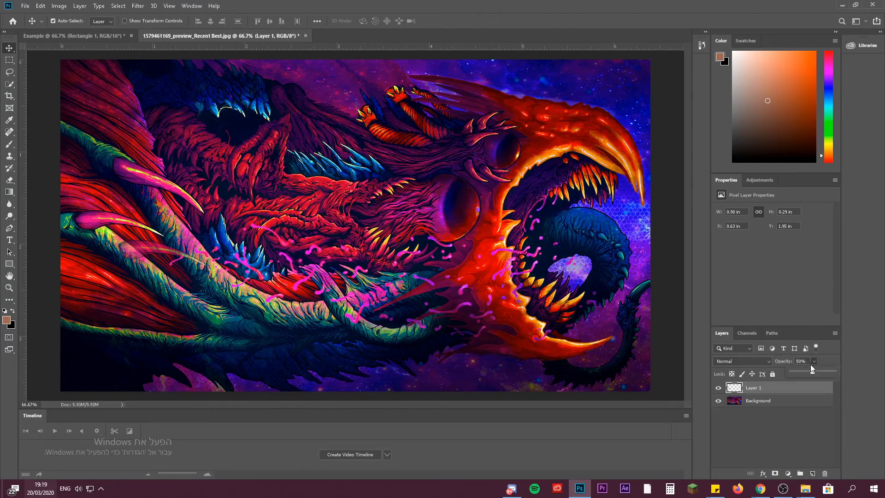
drag(817, 373, 838, 373)
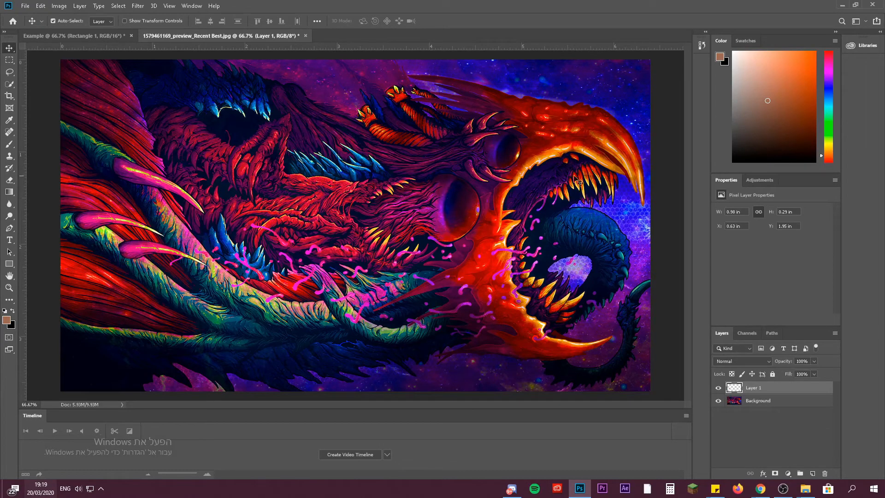
key(5)
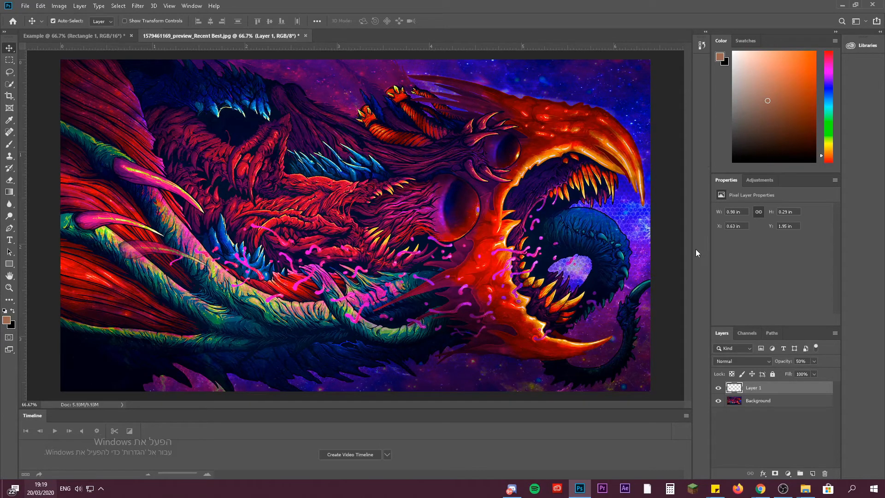
click(798, 296)
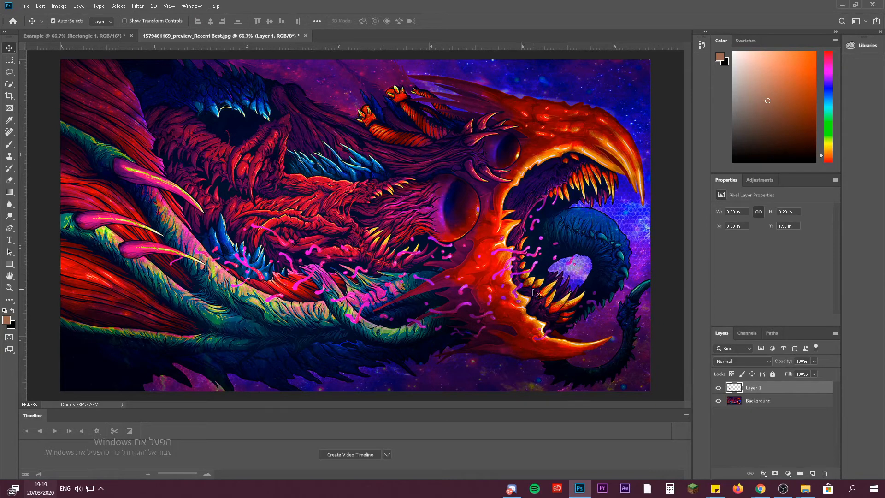
Add a Drop Shadow effect to the copied claw's layer with a size of 35 px and a spread of 5%
click(765, 476)
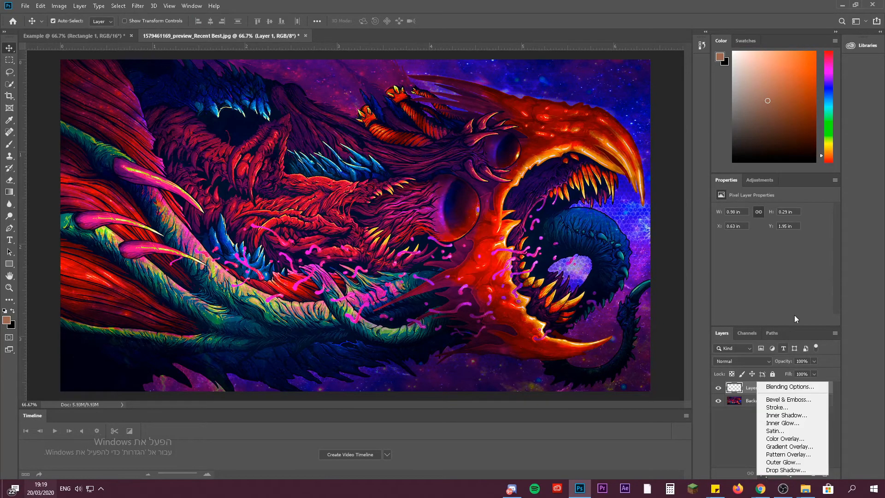
click(787, 388)
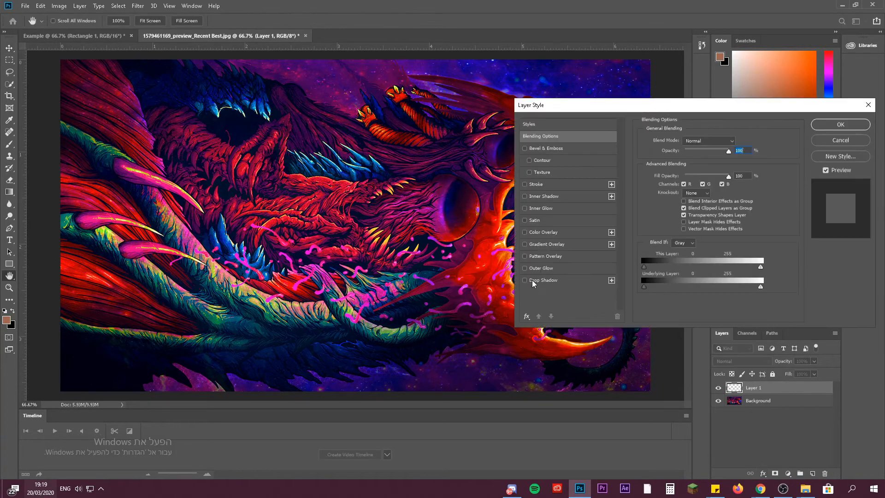
click(544, 280)
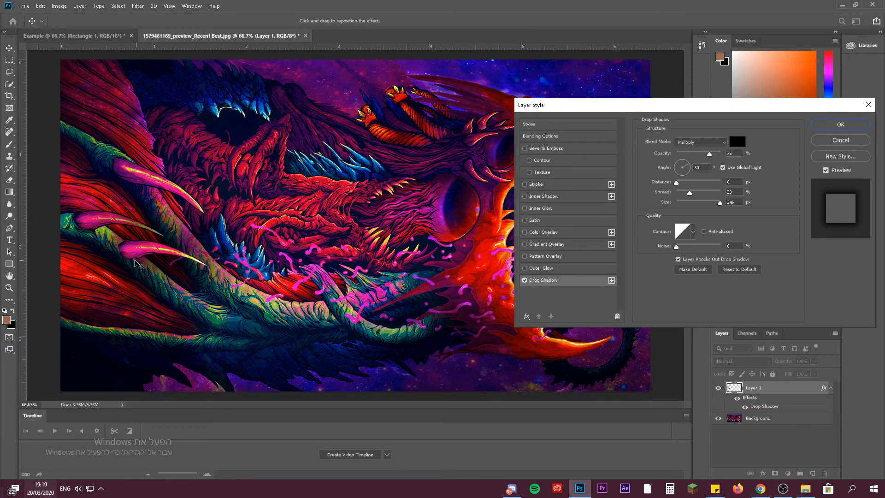
drag(711, 206, 693, 199)
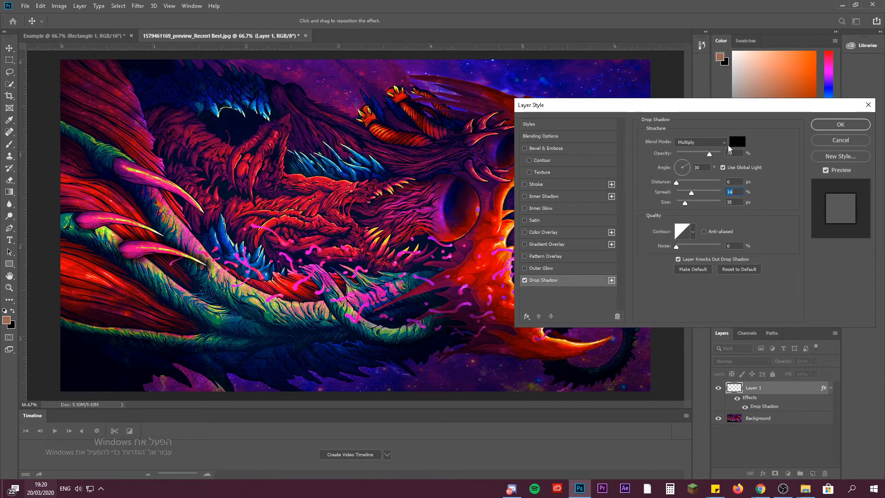
text(5)
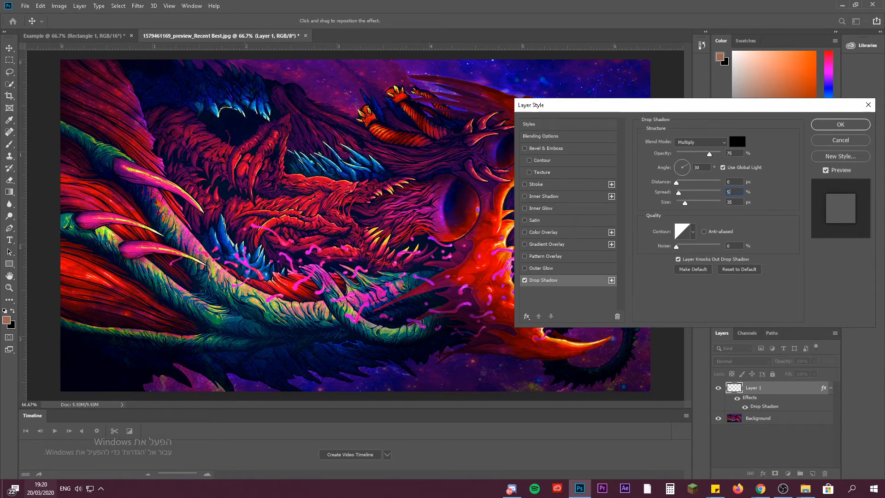
Add an Outer Glow effect to the claw layer and set the glow color to red ff0036
click(541, 268)
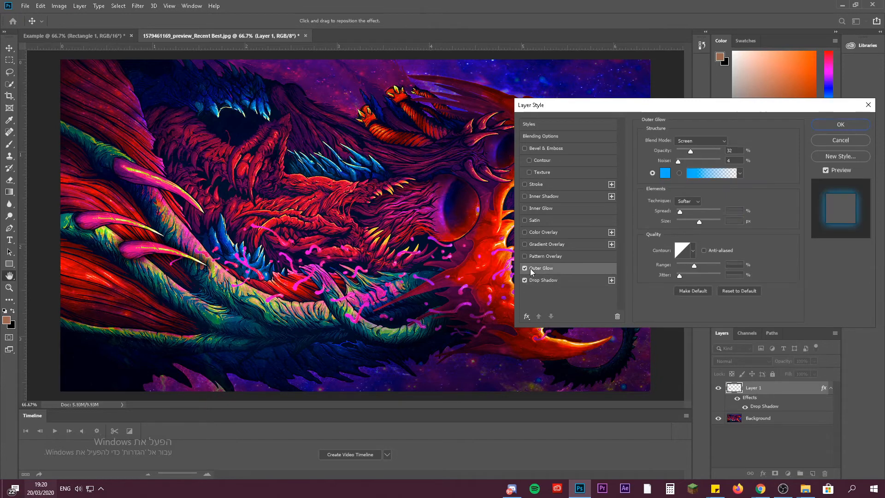
click(663, 174)
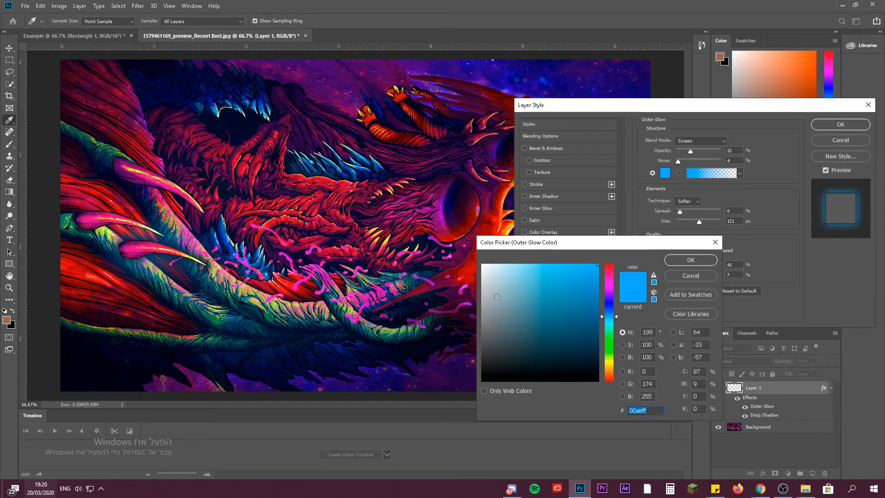
click(610, 270)
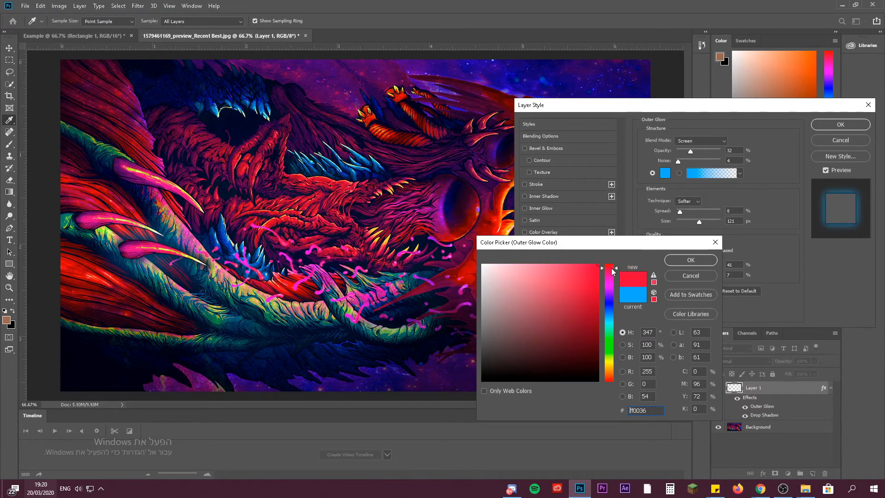
click(671, 259)
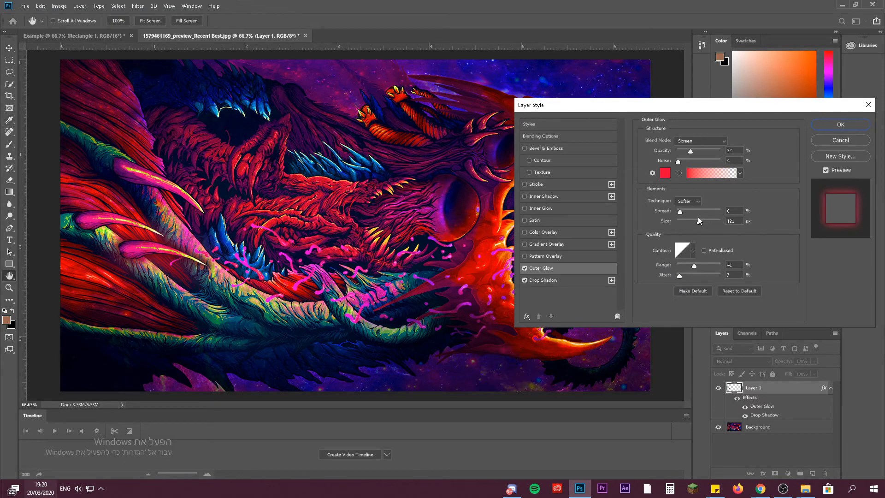
Set the claw layer's outer glow to size 40 px, spread 9% and opacity 5%, and collapse the layer's effects list
drag(699, 222, 681, 213)
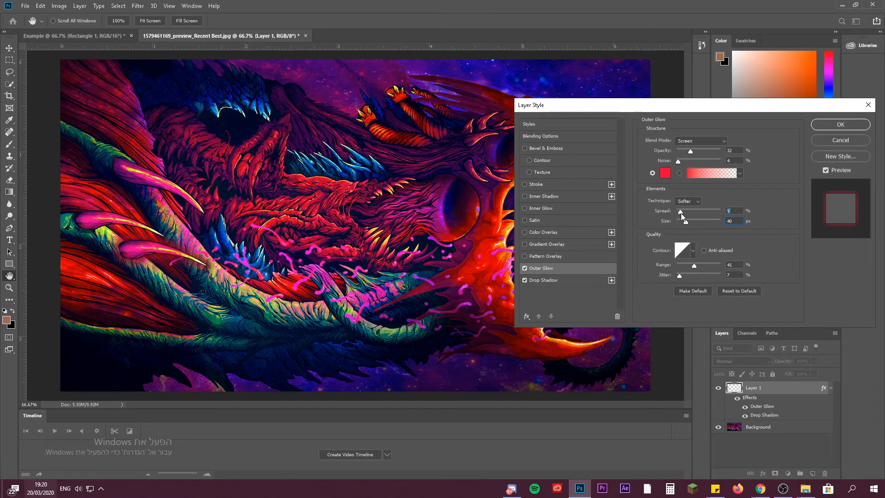
drag(691, 152, 723, 151)
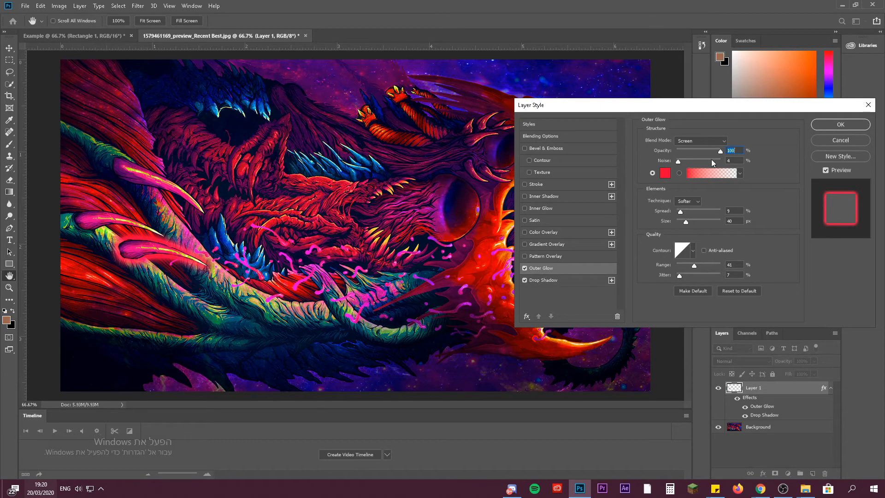
drag(713, 148, 707, 148)
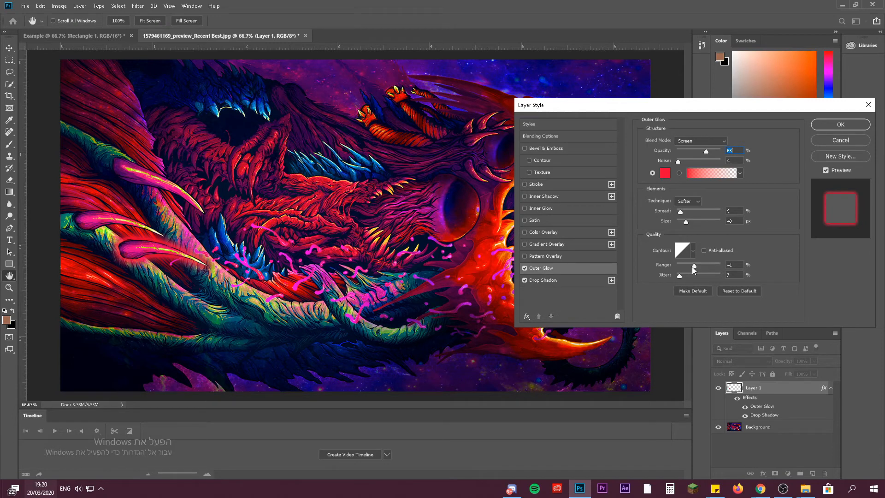
text(5)
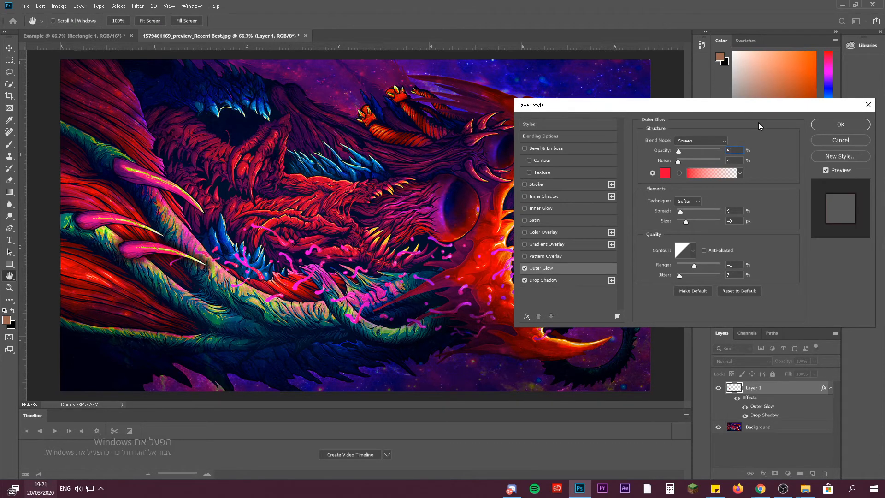
click(833, 124)
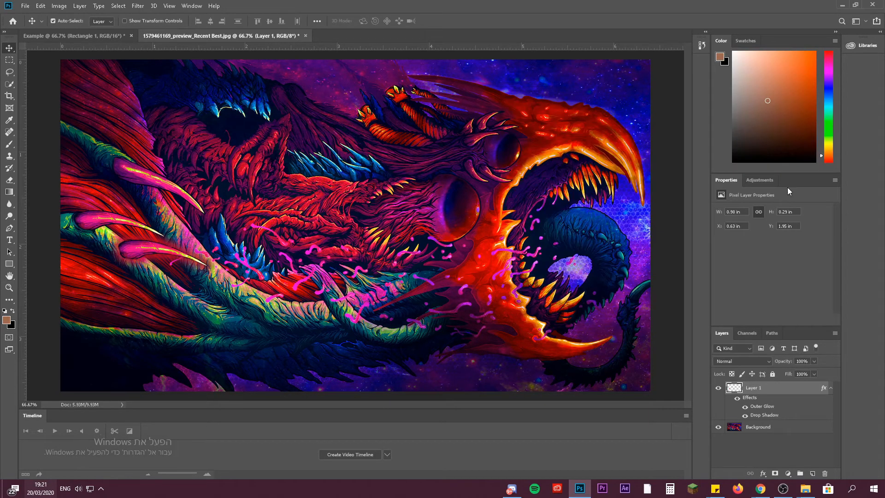
click(830, 388)
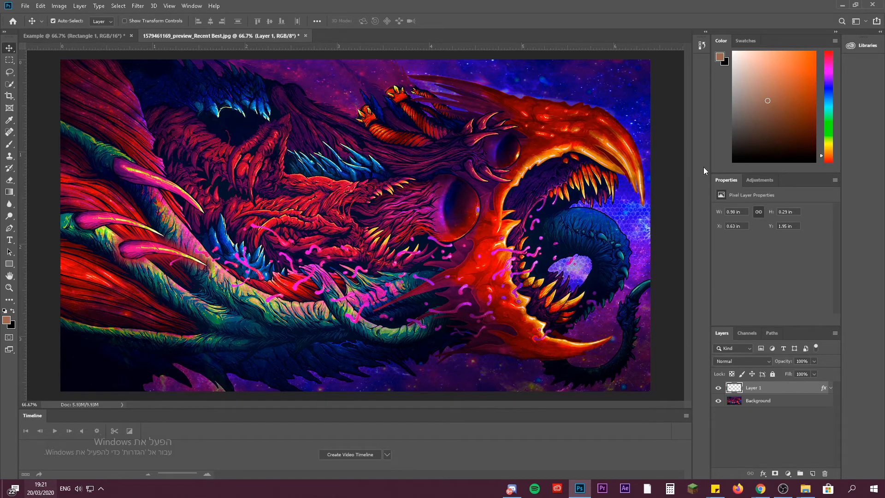
Try the claw layer at 50% opacity and restore it to 100%
key(5)
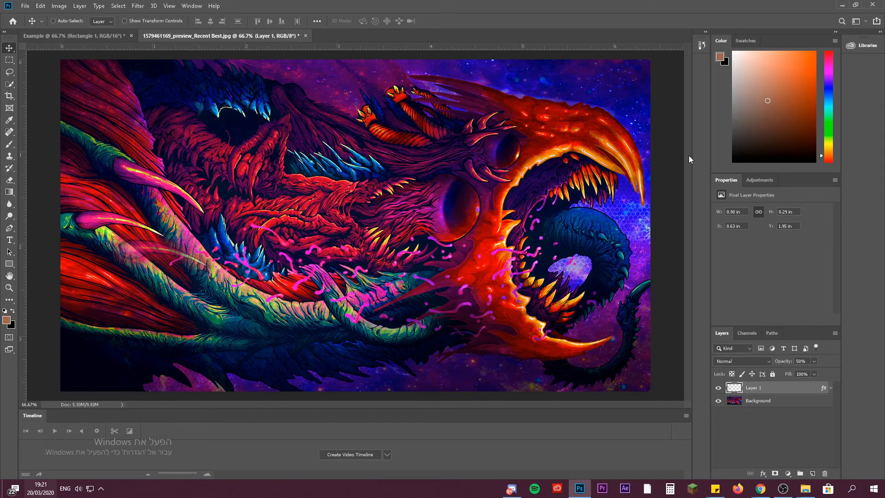
key(0)
Add a Brightness/Contrast adjustment layer with its default name above the claw layer and set its opacity to 50%
click(79, 7)
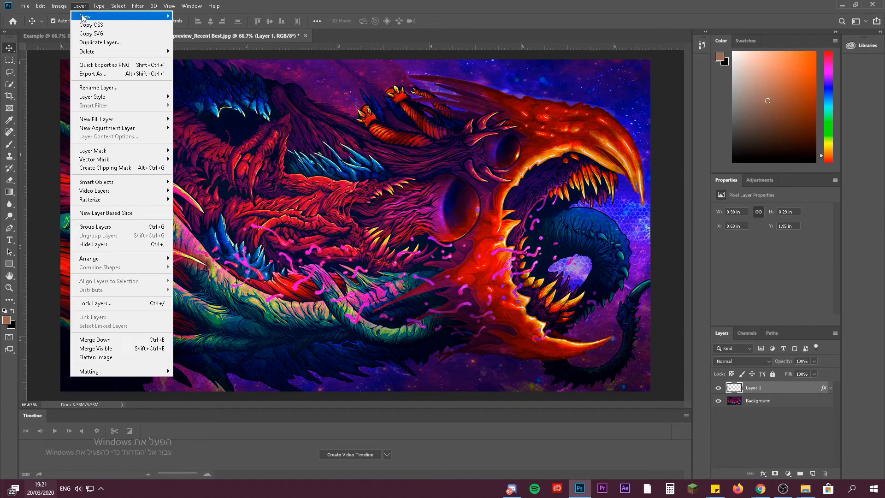
mouse_move(100, 130)
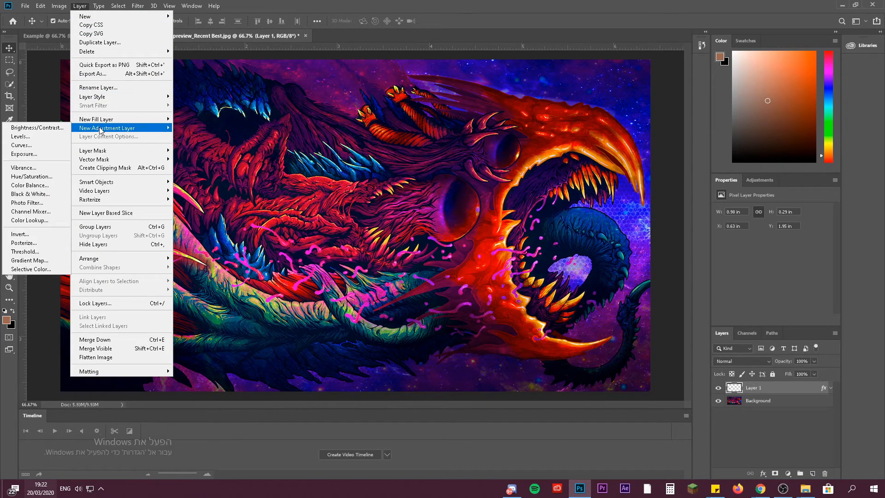
click(64, 131)
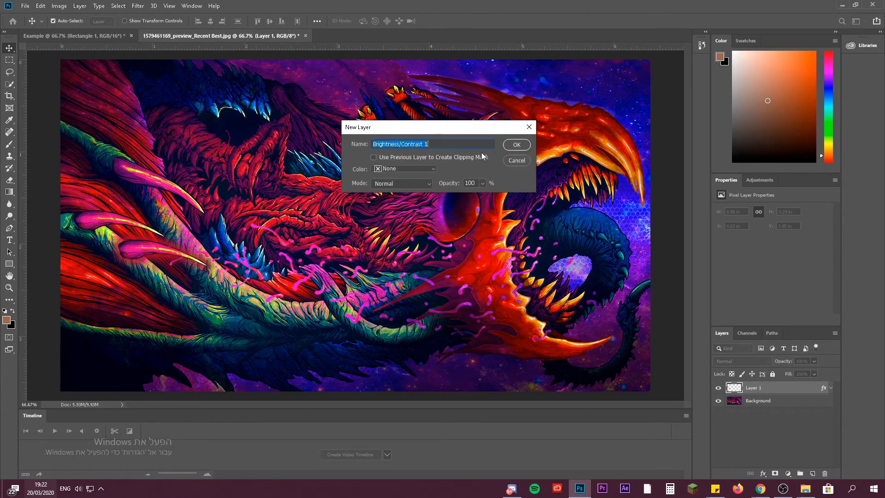
click(516, 145)
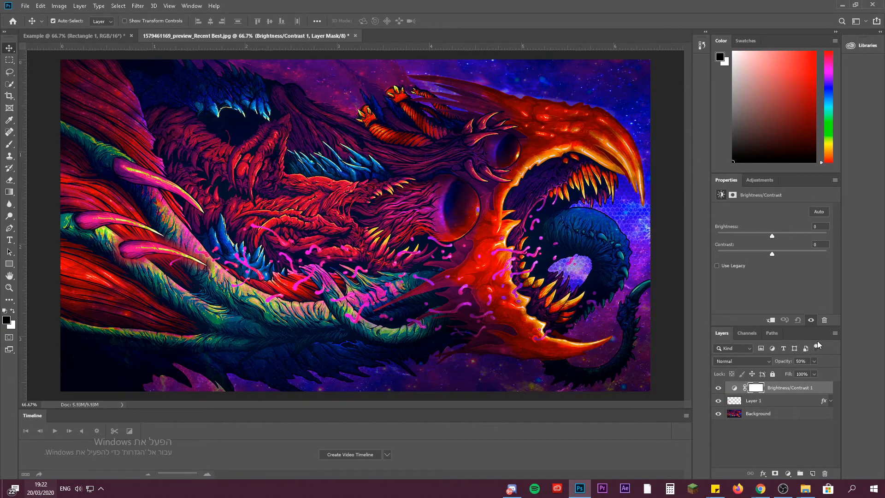
key(5)
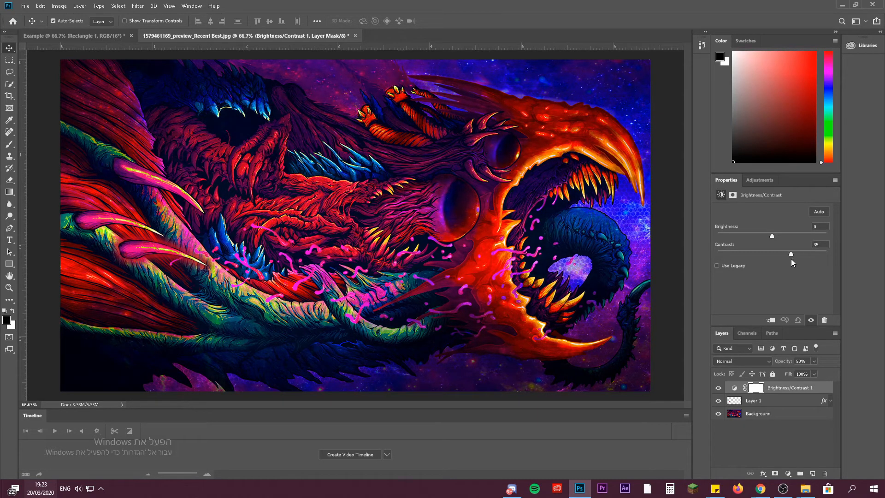
Set the adjustment layer's contrast to 40 and brightness to 32, and compare the artwork with the adjustment hidden and shown
drag(773, 258, 748, 262)
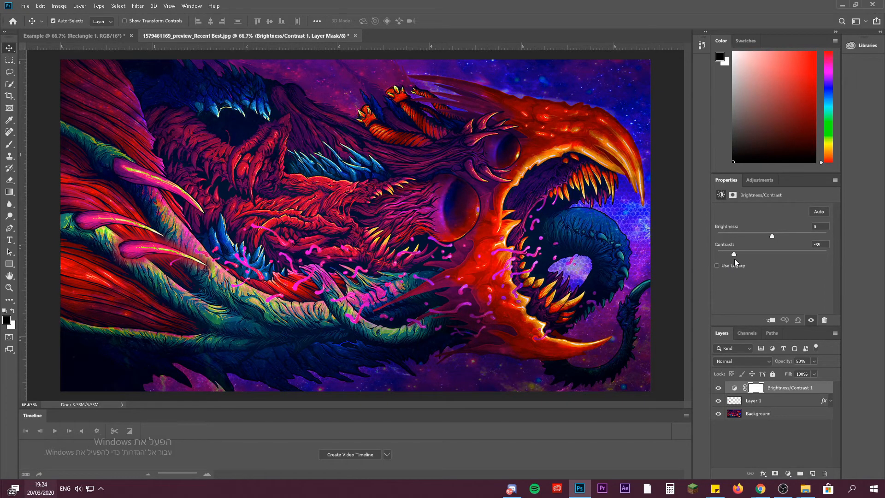
drag(732, 259, 789, 253)
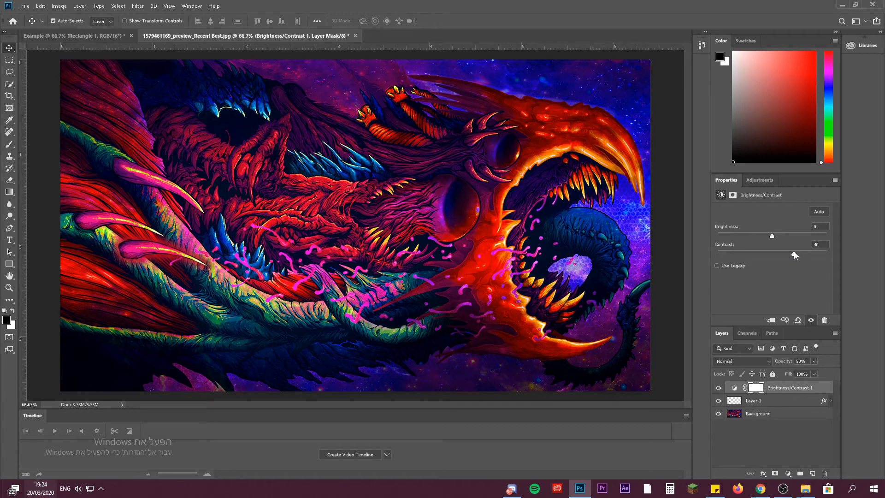
drag(771, 236, 785, 238)
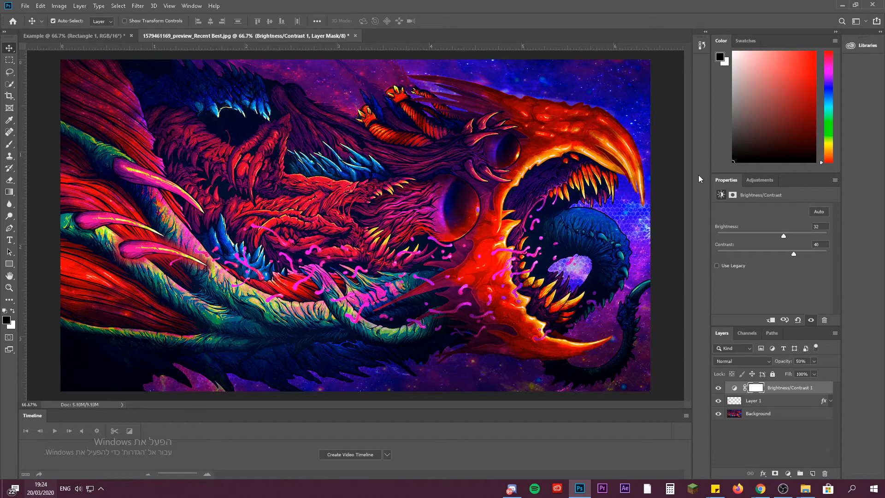
click(719, 389)
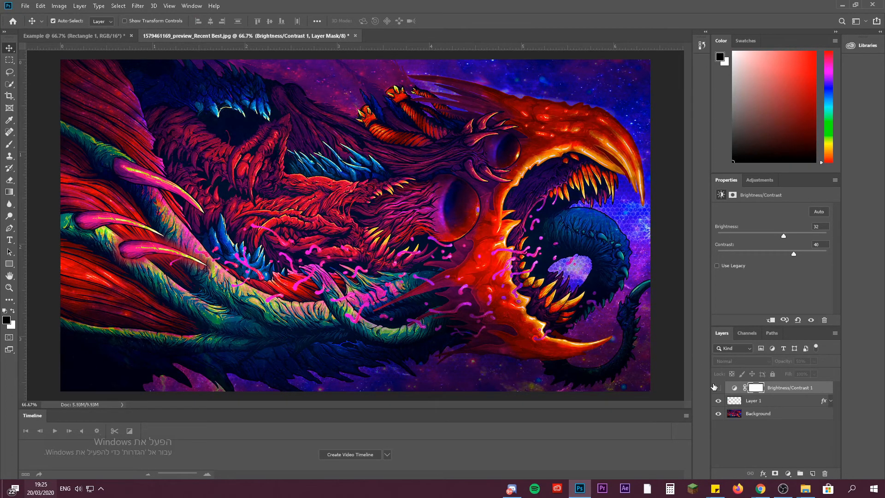
click(718, 387)
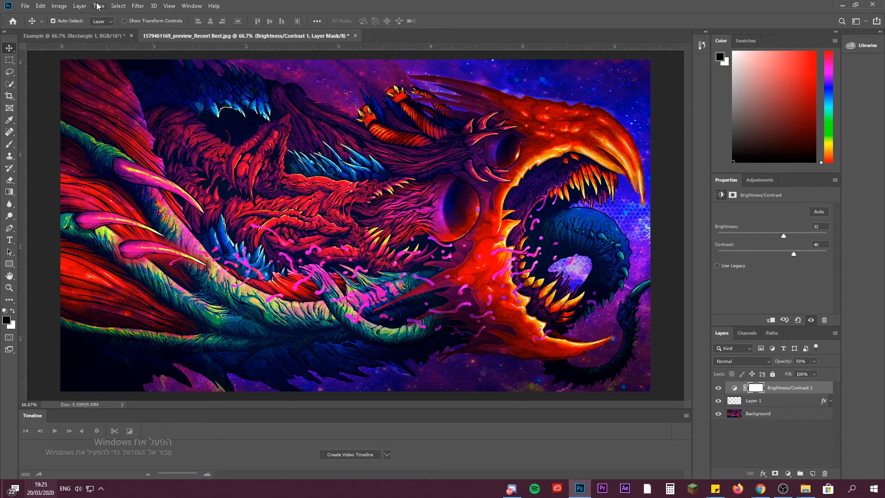
Add a Levels adjustment layer with its default name above the Brightness/Contrast layer
click(78, 5)
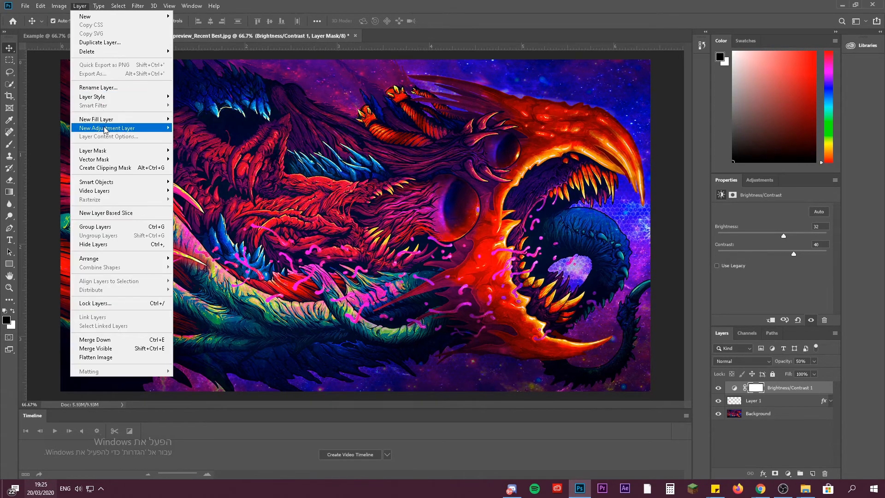
mouse_move(105, 128)
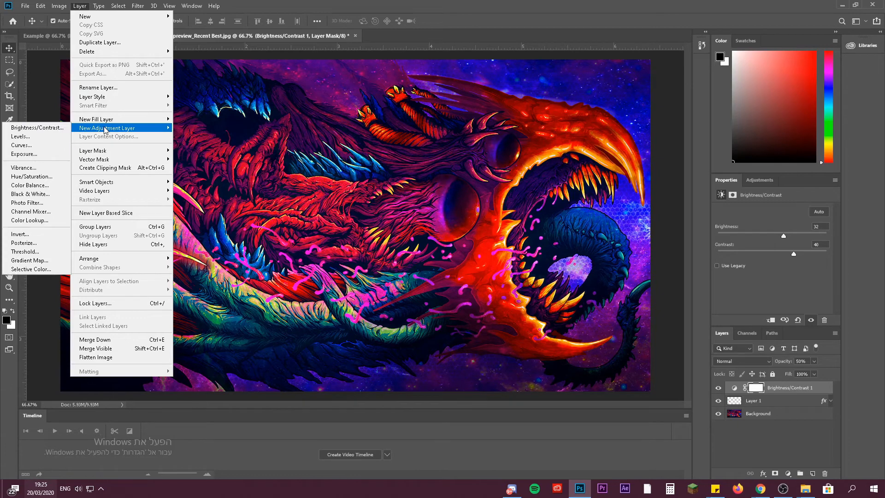
click(51, 136)
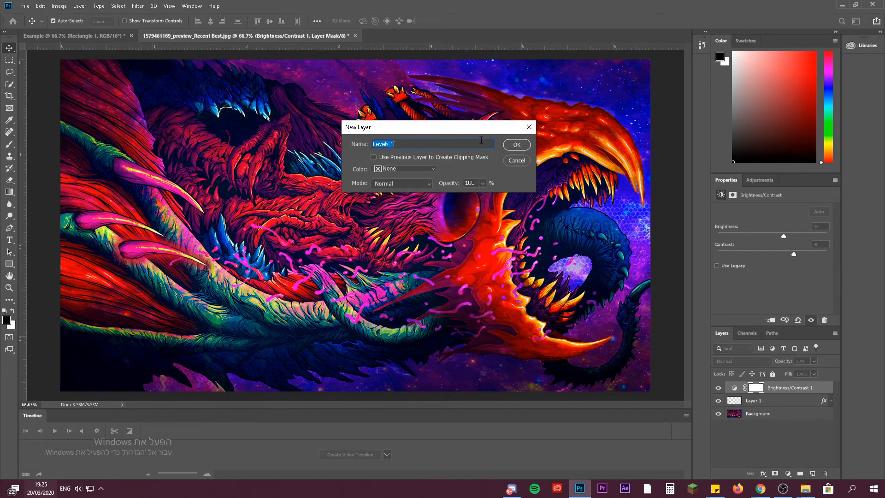
click(516, 144)
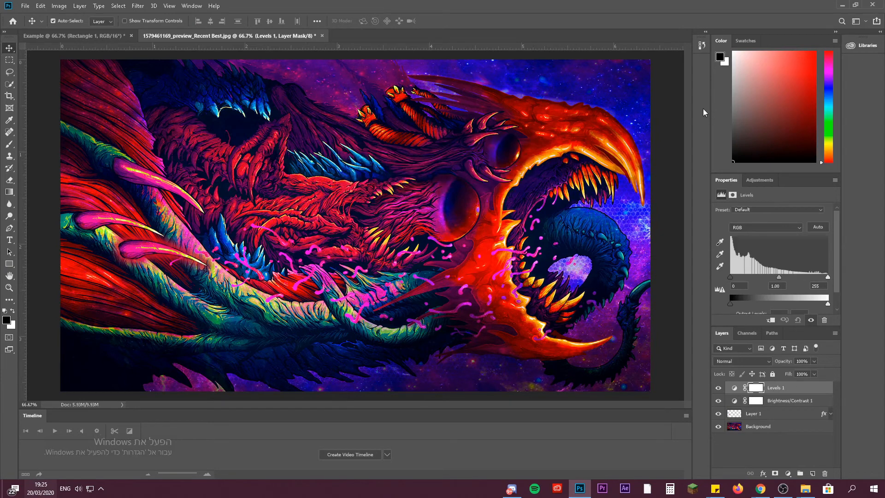
click(764, 209)
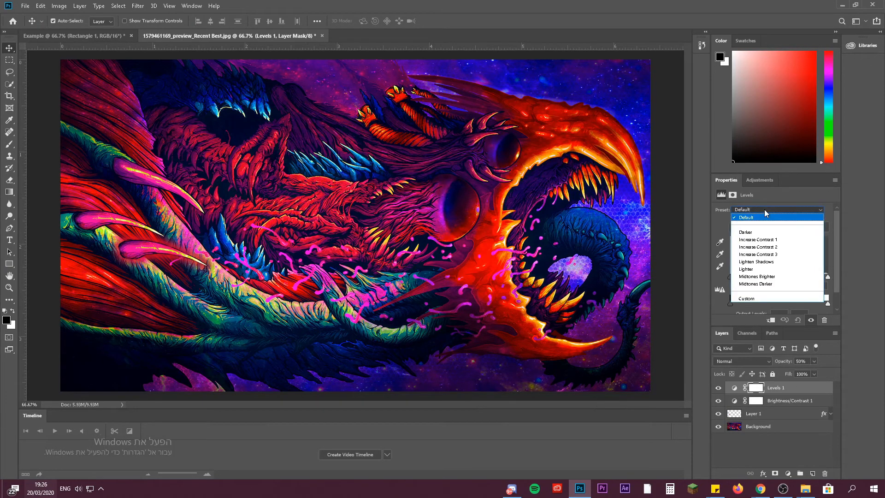
click(755, 218)
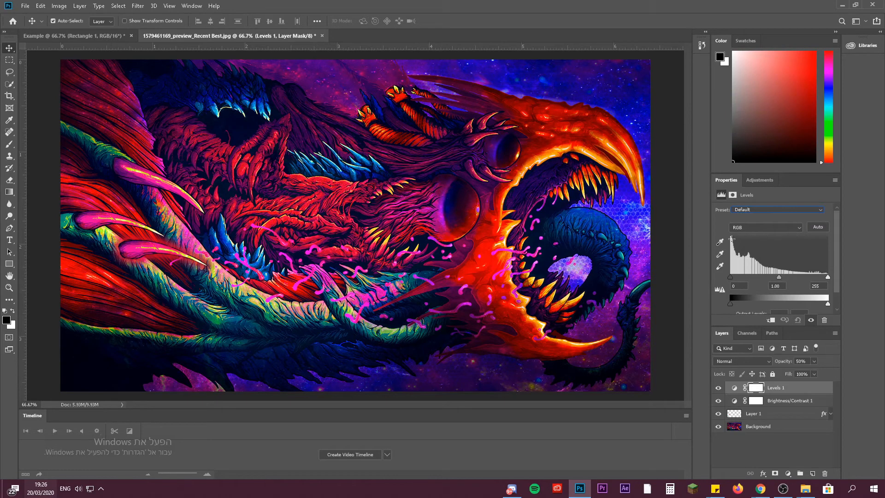
click(749, 210)
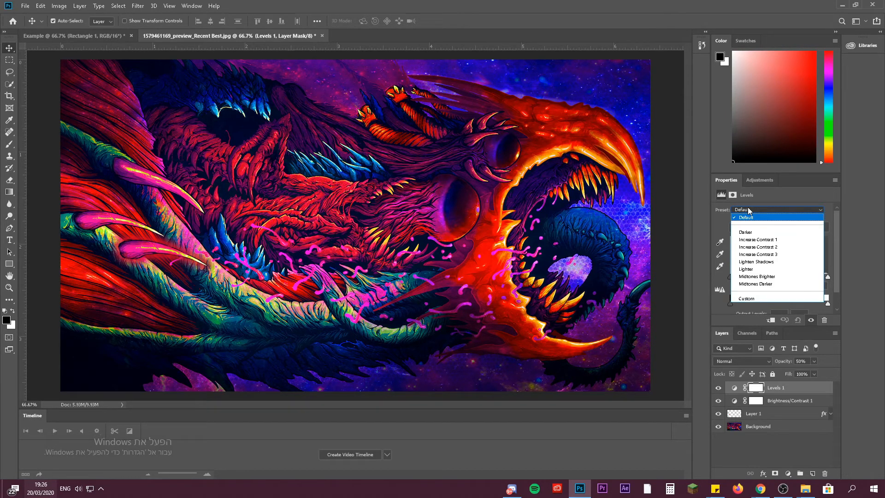
click(763, 210)
click(763, 210)
click(763, 209)
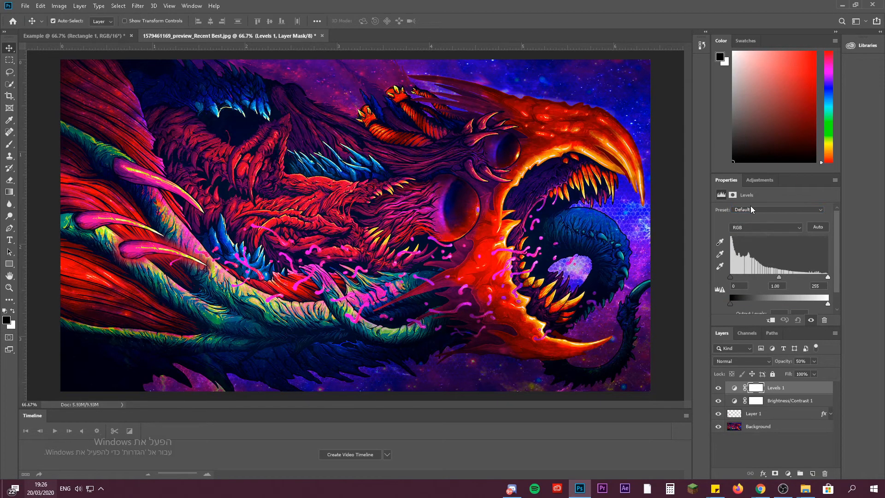
Try the Darker, Increase Contrast 1, Increase Contrast 3 and Increase Contrast 2 presets on the Levels adjustment
click(750, 210)
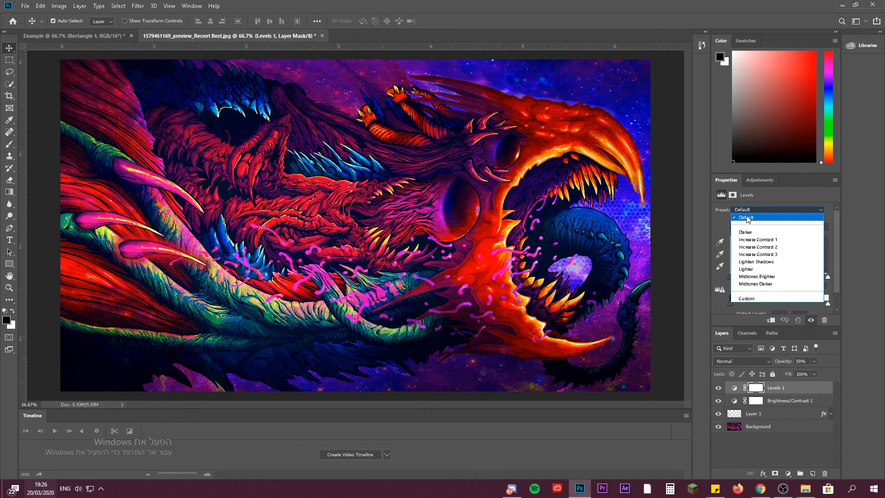
click(752, 230)
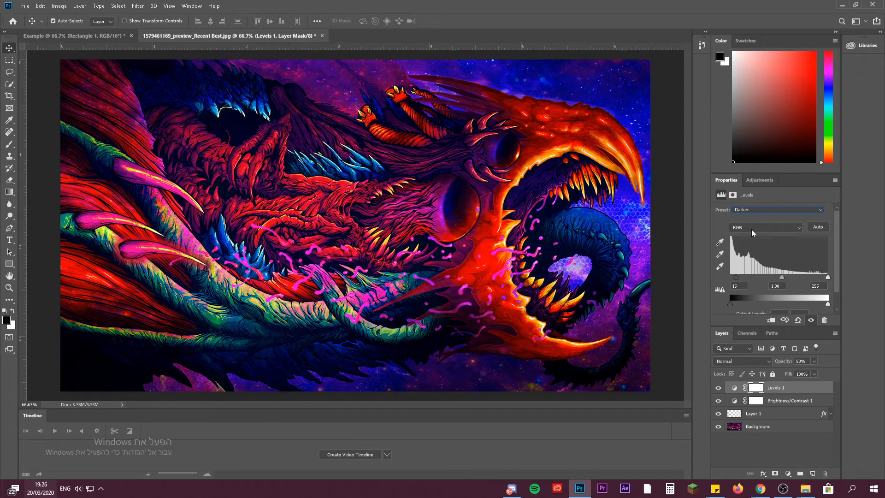
click(756, 210)
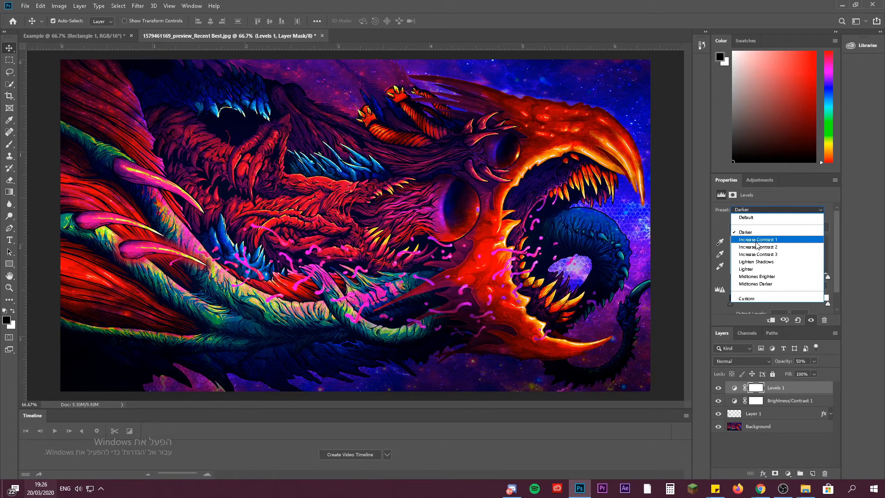
click(757, 241)
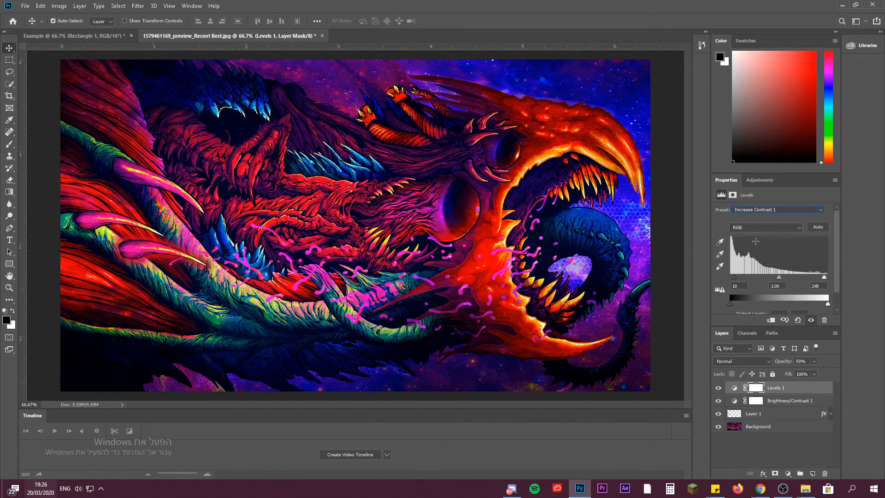
click(757, 211)
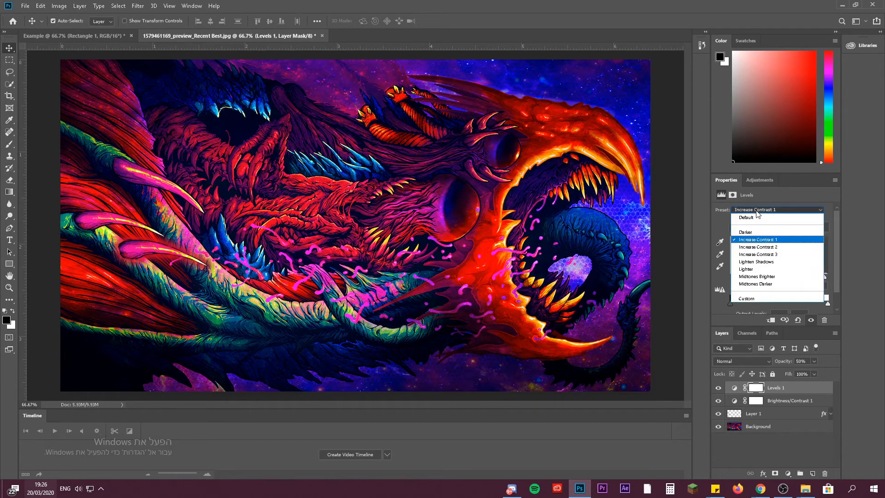
click(761, 254)
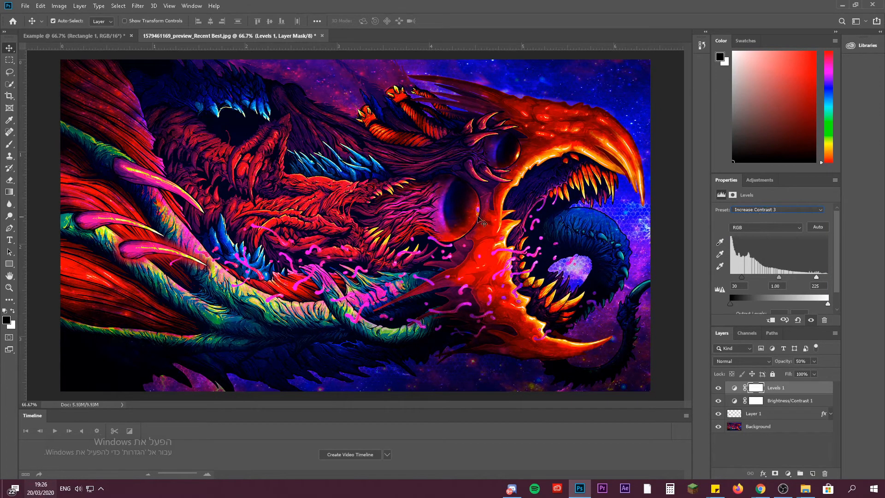
click(779, 211)
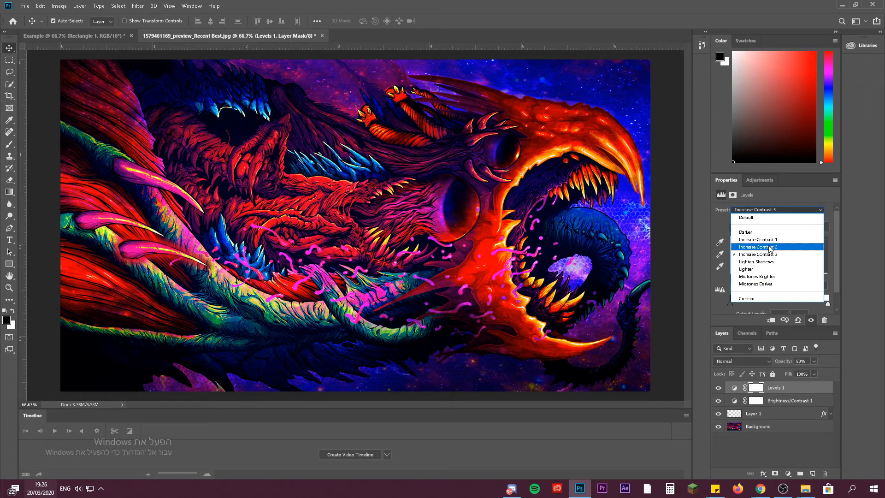
click(765, 246)
Try the Lighten Shadows, Midtones Brighter and Midtones Darker presets on the Levels adjustment
click(770, 211)
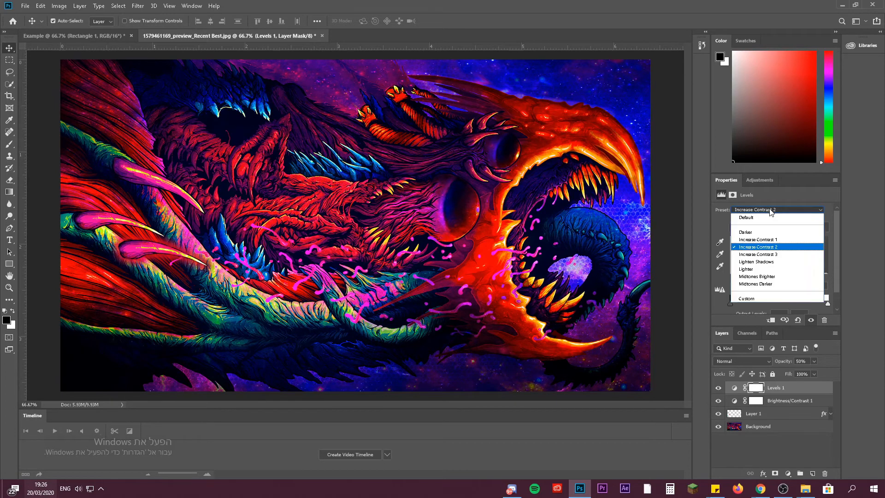
click(768, 263)
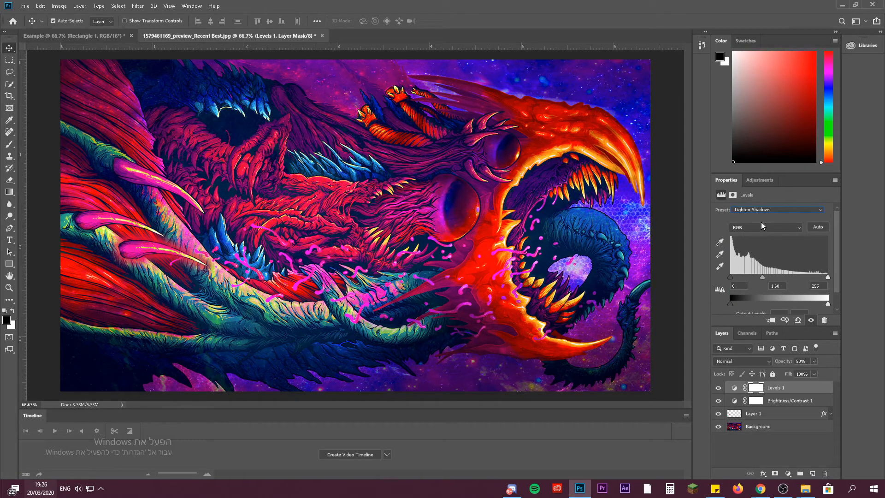
click(765, 210)
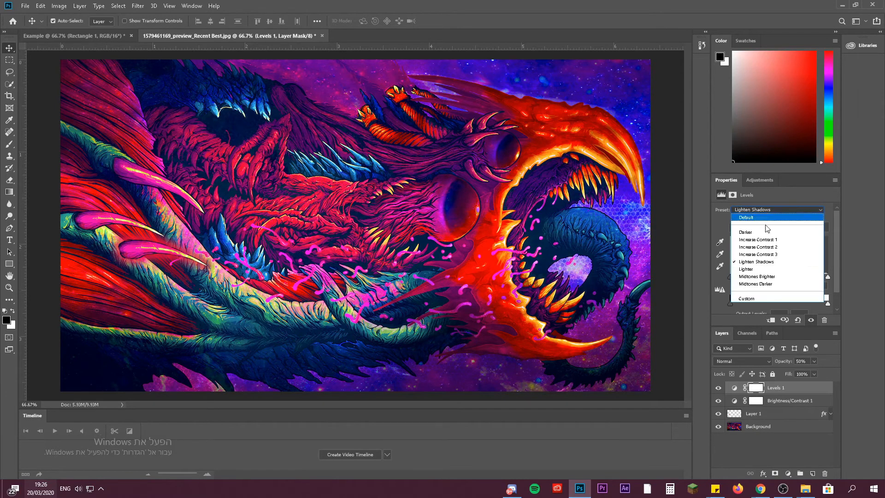
click(769, 276)
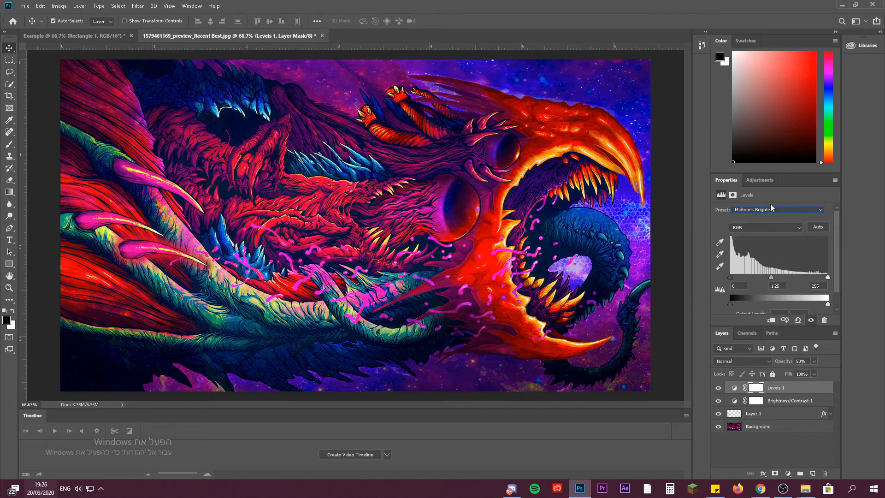
click(771, 210)
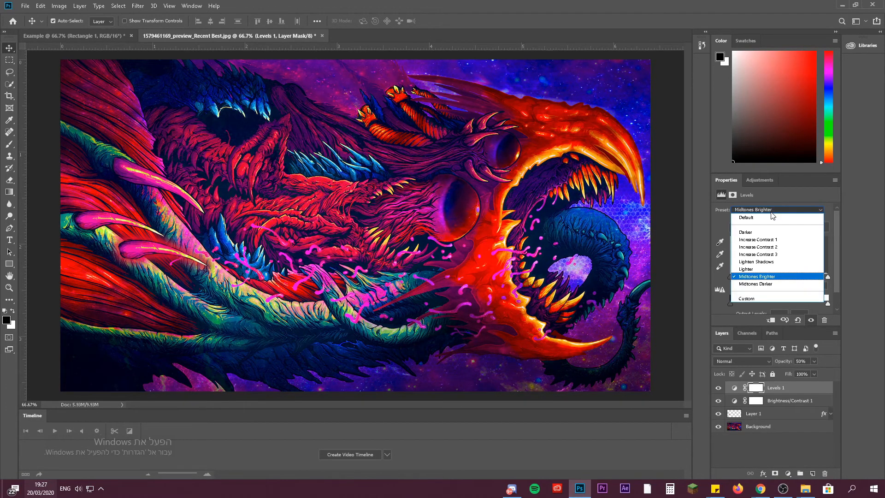
click(775, 284)
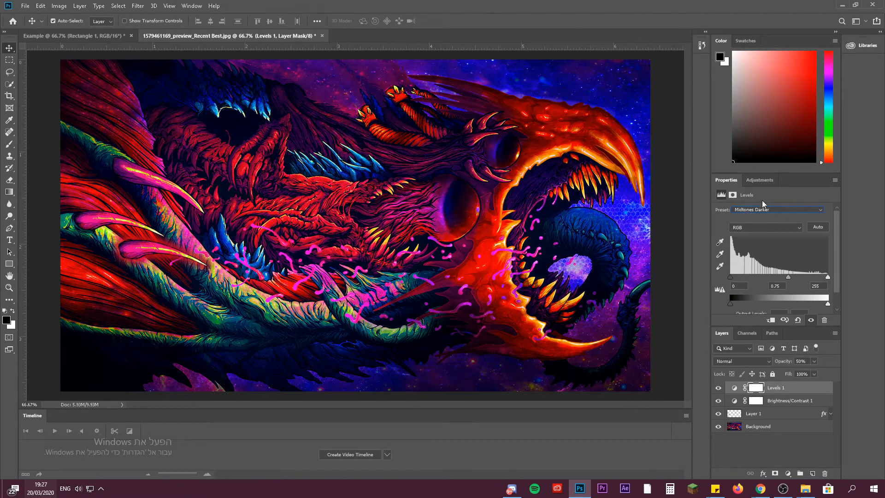
Apply the Midtones Brighter preset to the Levels adjustment
click(758, 211)
click(756, 254)
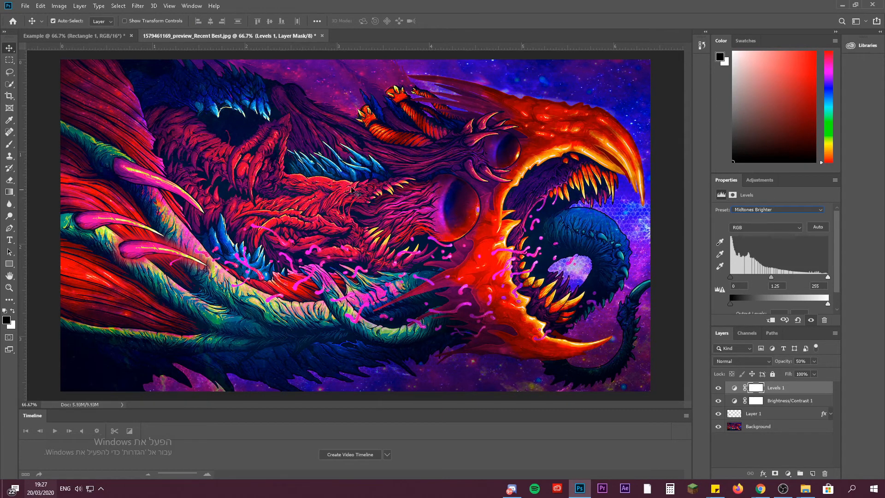
click(773, 211)
click(773, 210)
click(773, 210)
click(756, 210)
Select the claw layer, Layer 1, and compare the artwork with that layer hidden and shown
click(141, 250)
drag(141, 250, 148, 246)
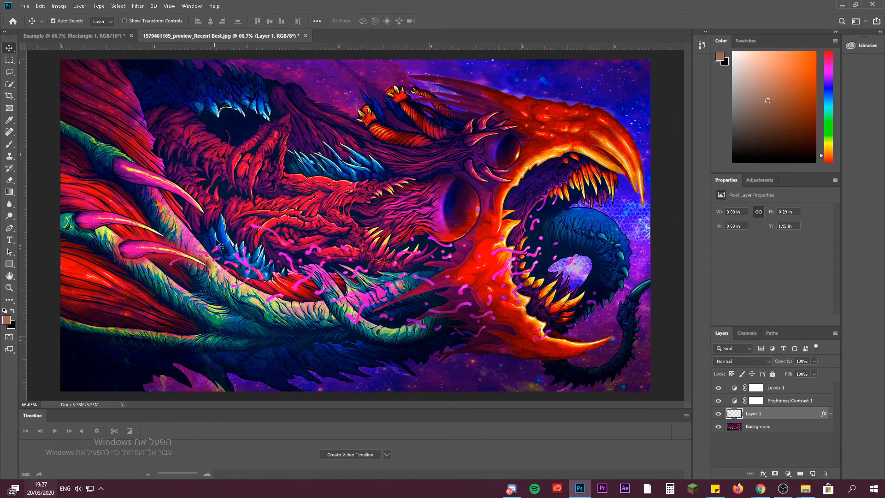
click(783, 399)
click(784, 388)
click(778, 414)
click(718, 413)
click(718, 413)
click(719, 414)
click(719, 413)
Duplicate the claw layer and rename the original layer as Finger nail
key(ctrl)
key(ctrl+j)
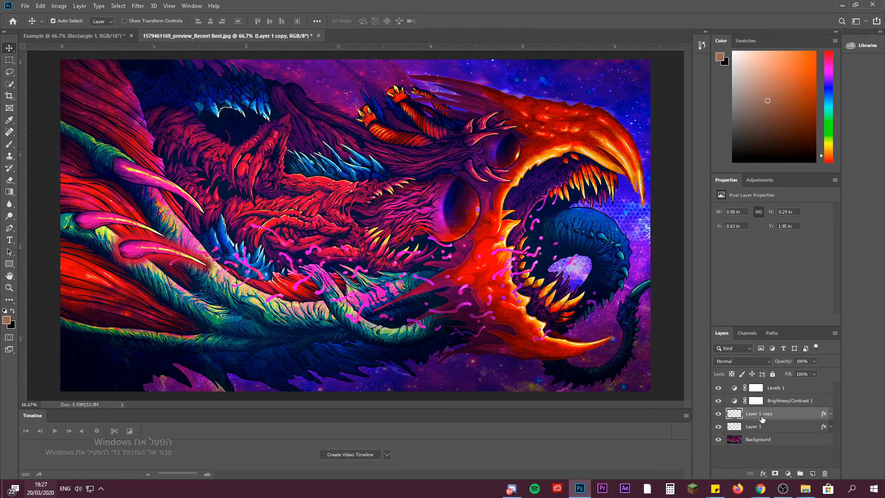
double_click(754, 426)
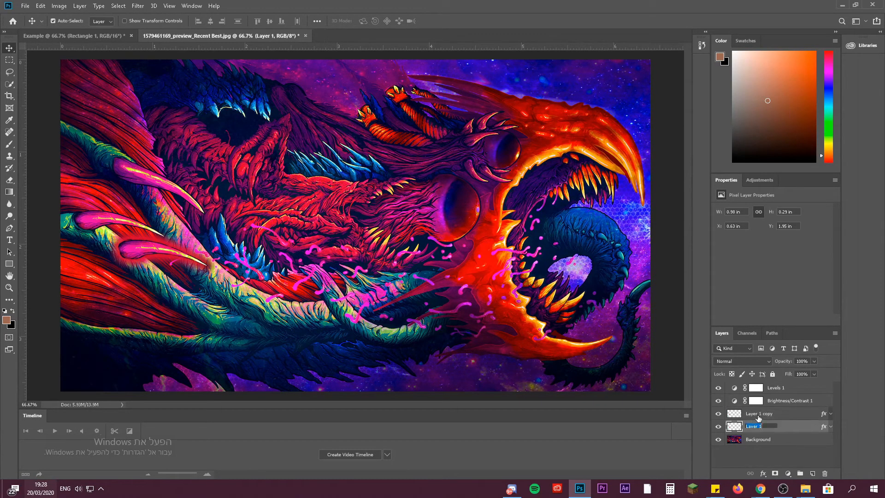
text(Finger nail)
key(Return)
Rename the duplicated claw layer as Finger nail 2
click(760, 417)
double_click(767, 414)
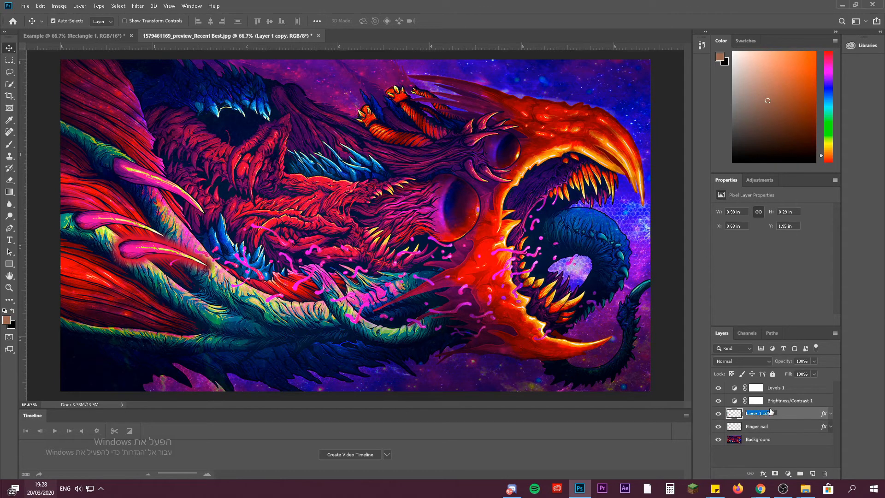
text(Finger nail 2)
key(Return)
Move the Finger nail 2 claw up and to the right of the original, and rotate it about 10.5° clockwise
drag(142, 250, 176, 221)
key(ctrl+t)
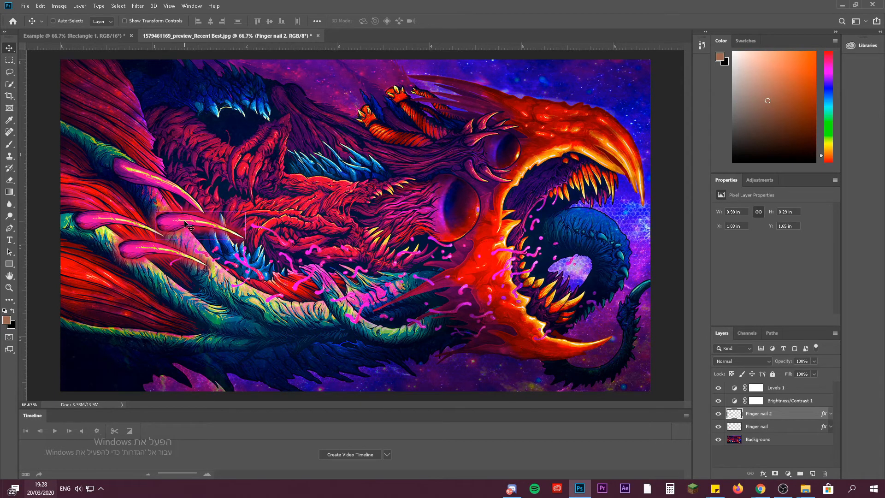
drag(204, 265, 196, 268)
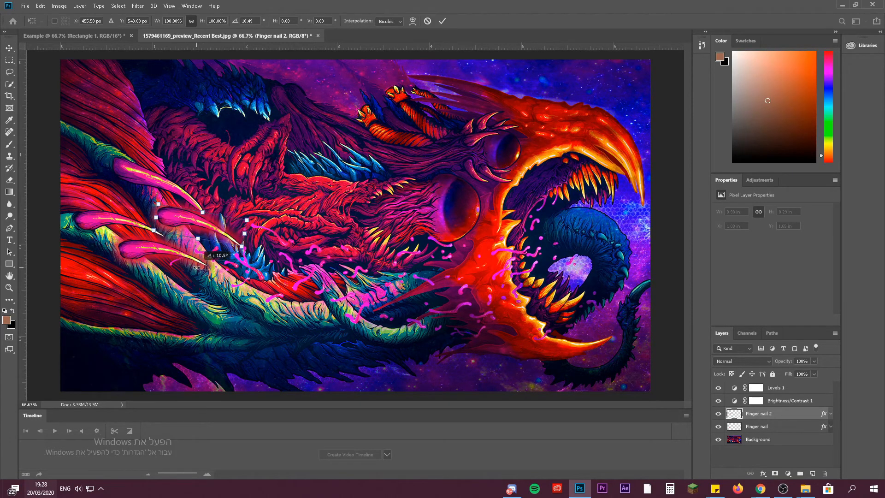
drag(194, 222, 194, 223)
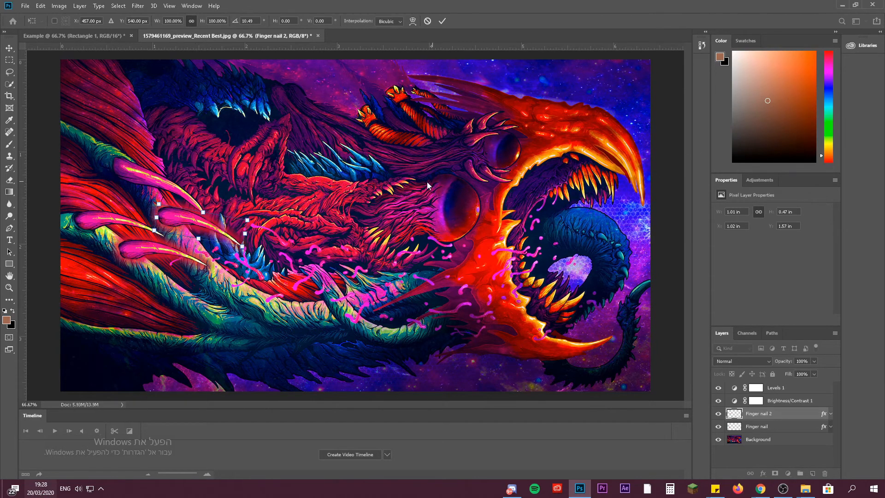
key(Return)
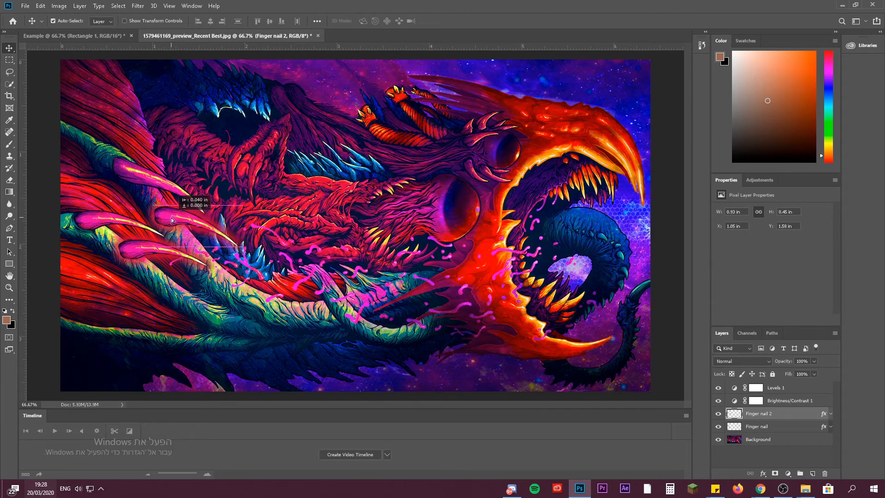
Examine how the duplicated claw blends in with the neighbouring claws, both close up and in the whole artwork
key(ctrl+plus)
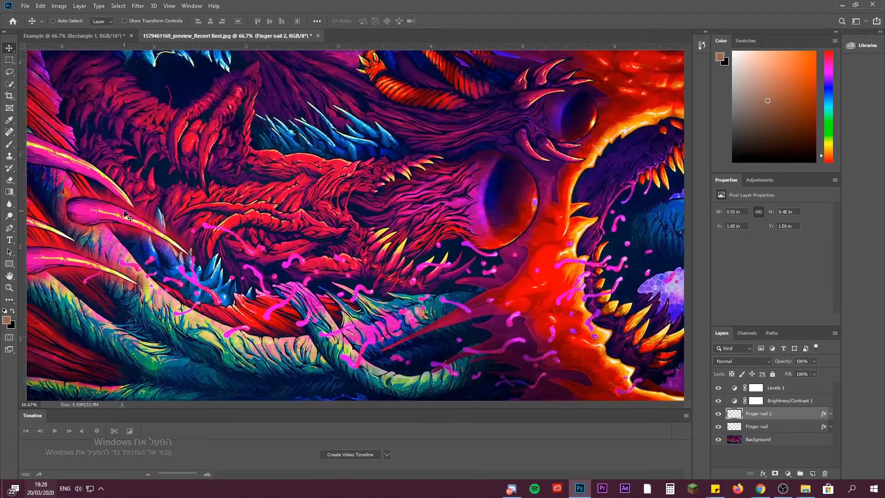
drag(360, 405, 273, 405)
scroll(304, 258, up, 2)
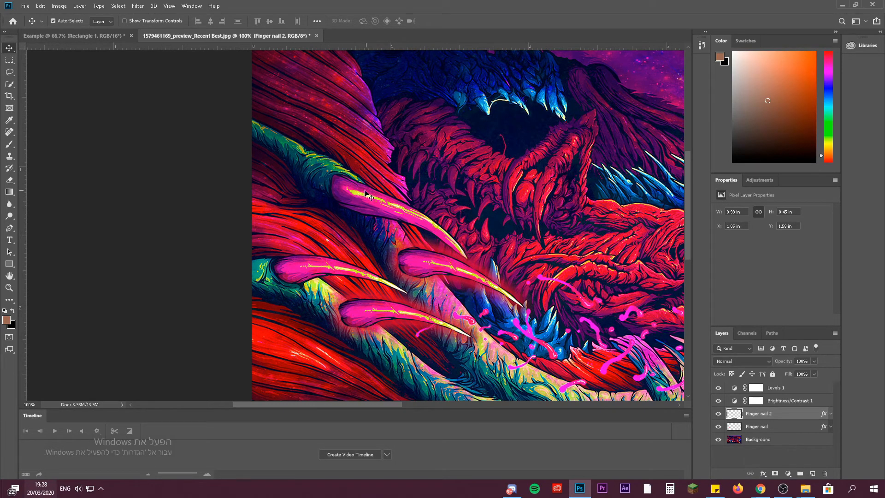
key(ctrl+minus)
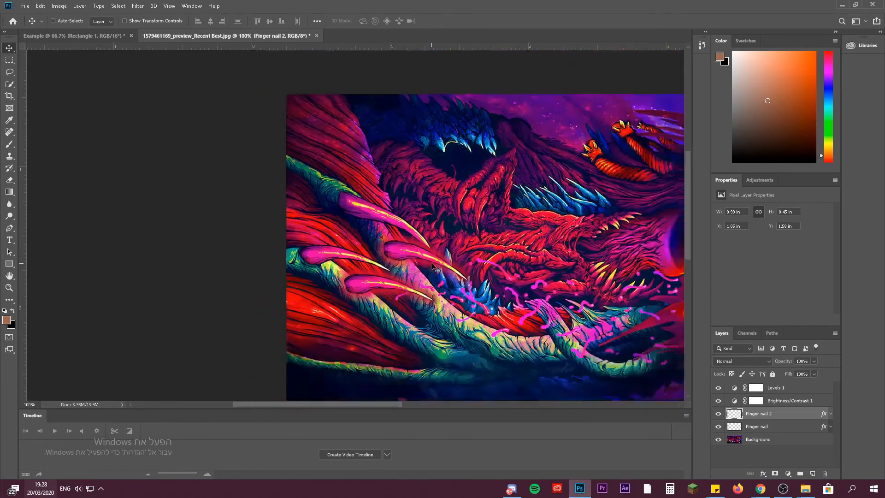
key(ctrl+plus)
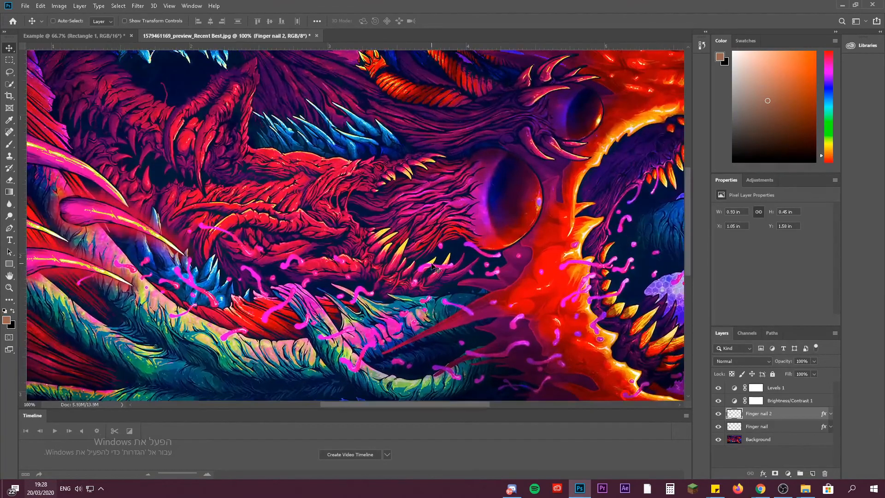
scroll(396, 406, left, 2)
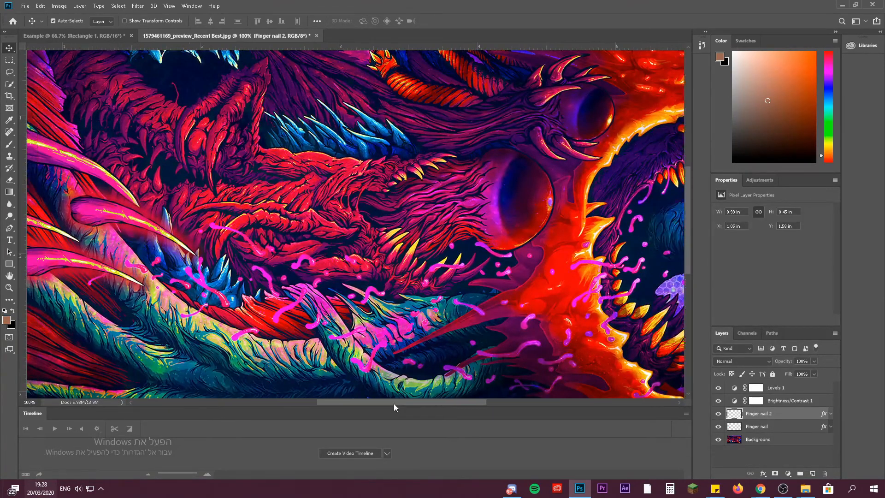
key(ctrl+minus)
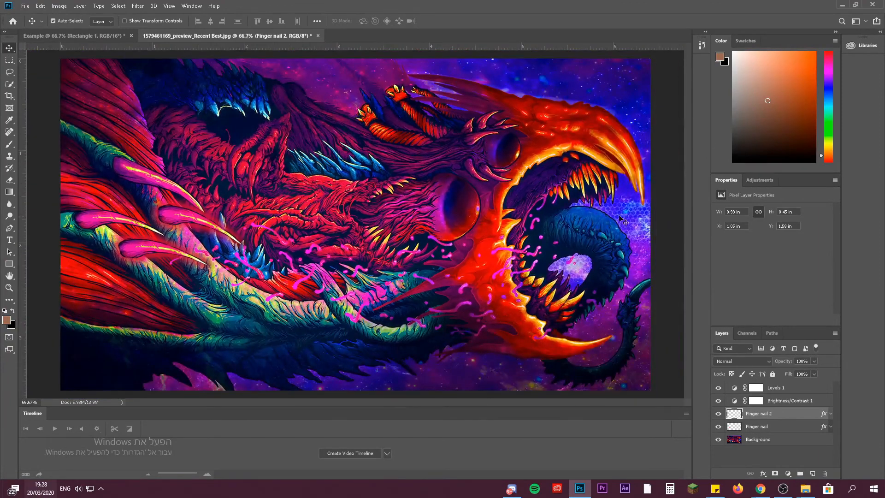
click(9, 72)
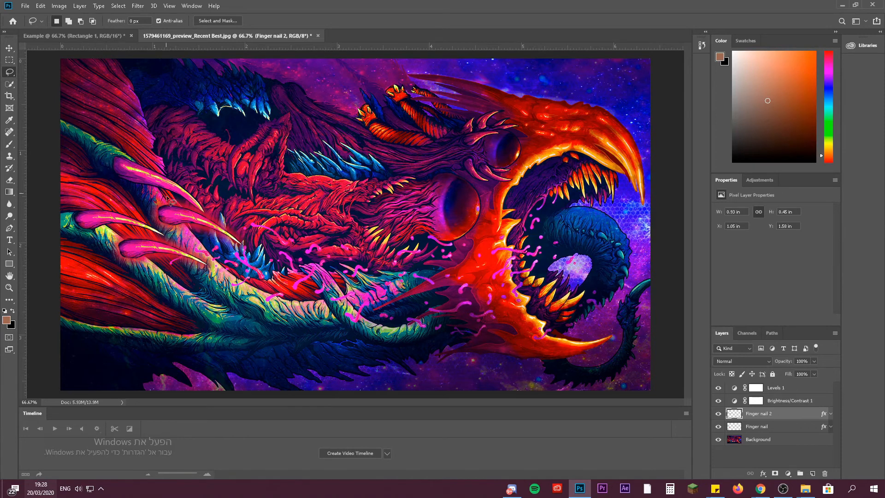
click(9, 50)
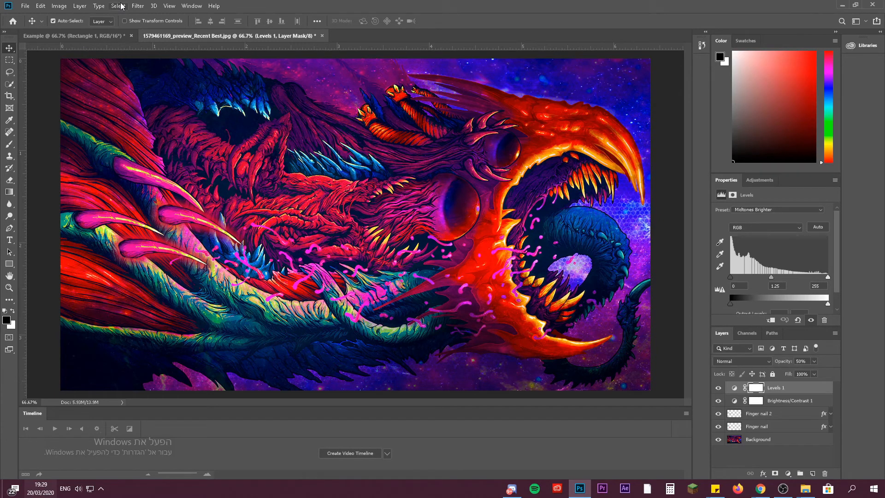
Add an Exposure adjustment layer with its default name above the Levels layer
click(78, 5)
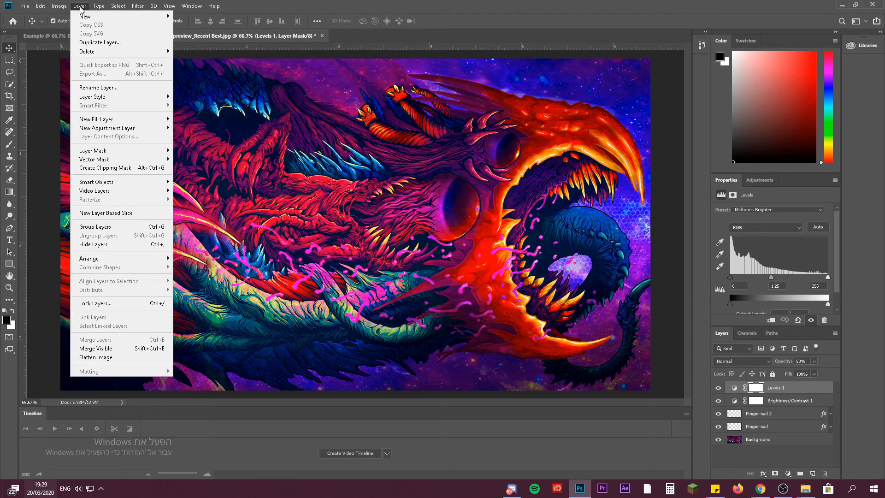
mouse_move(114, 129)
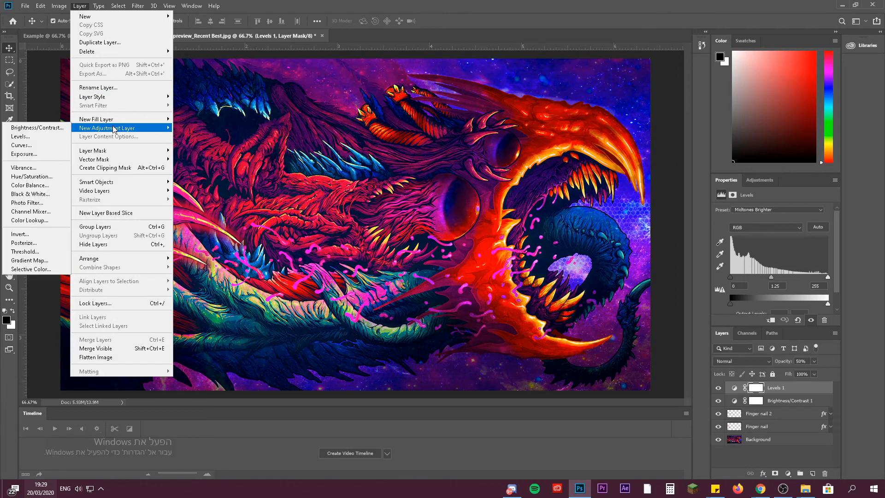
click(46, 154)
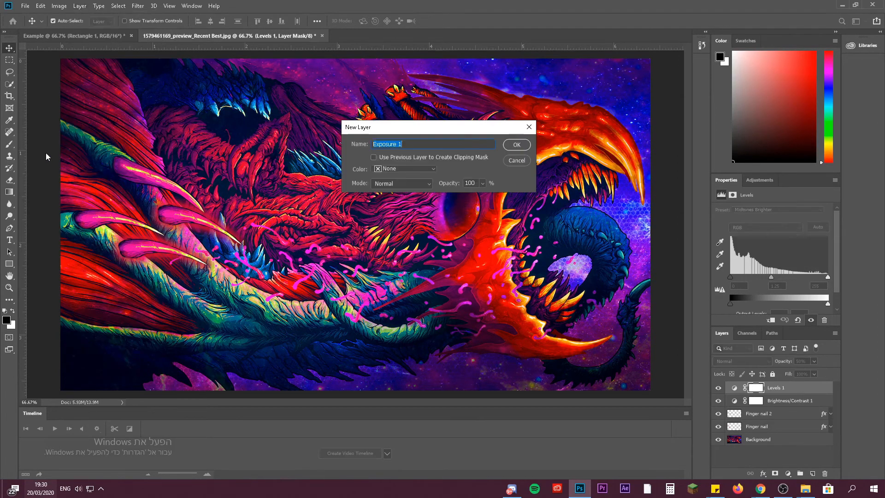
click(516, 144)
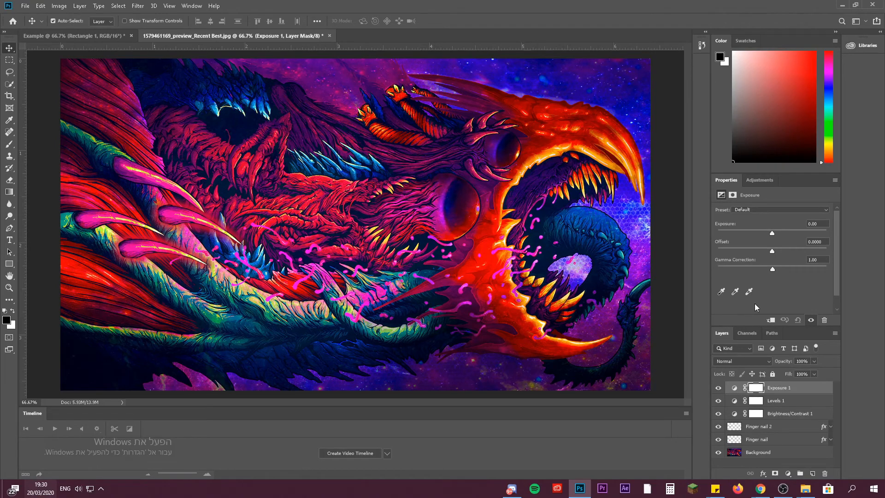
Set the Exposure adjustment's exposure to +0.17, and undo a trial offset of +0.0212
mouse_move(772, 234)
mouse_down()
mouse_move(815, 231)
mouse_move(782, 240)
mouse_up()
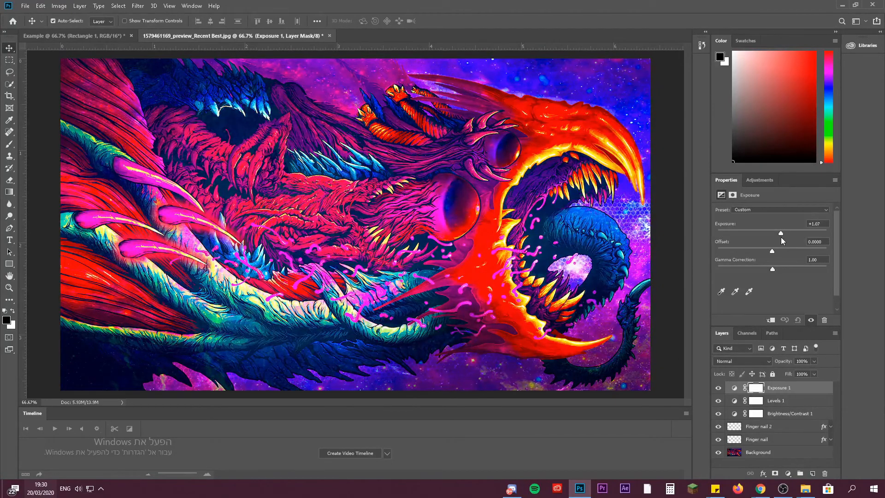
mouse_move(782, 237)
mouse_down()
mouse_move(748, 240)
mouse_move(777, 236)
mouse_move(763, 253)
mouse_move(776, 253)
mouse_up()
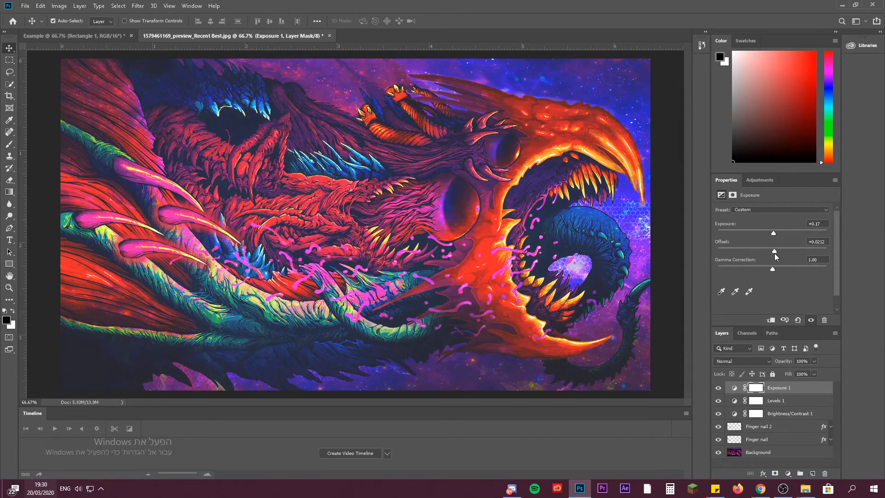
key(ctrl+z)
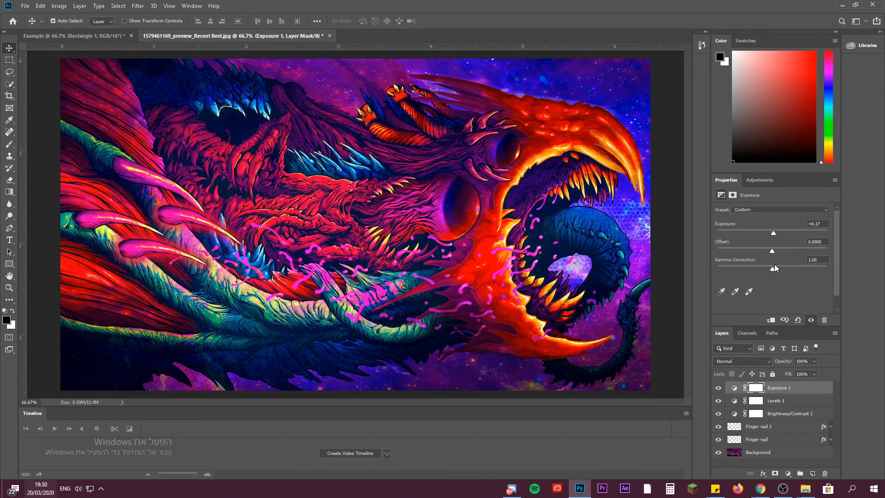
Lower the Exposure adjustment's gamma correction to about 0.85, and deselect the layer
drag(773, 270, 781, 275)
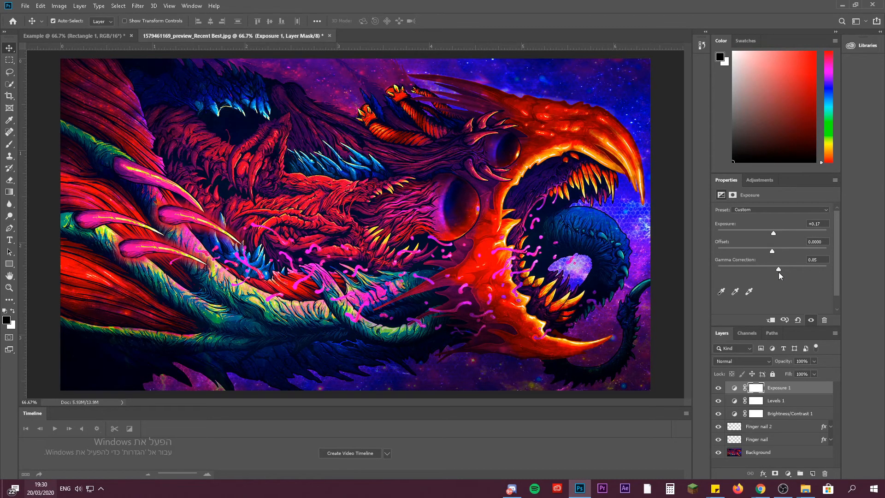
drag(776, 273, 783, 272)
click(677, 150)
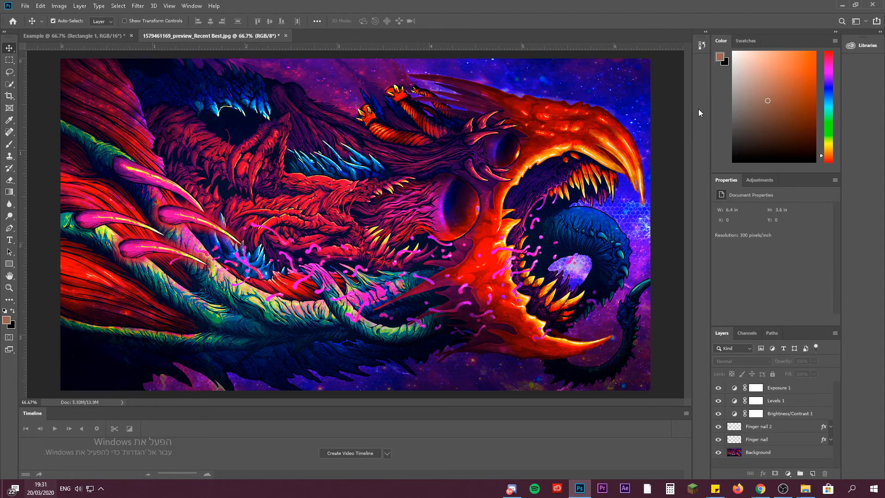
Add a Hue/Saturation adjustment layer with its default name above the Exposure layer
click(80, 6)
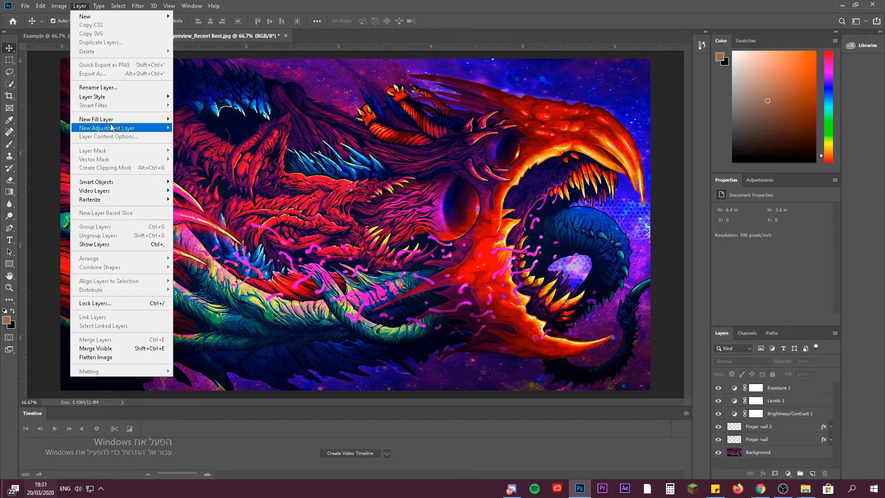
mouse_move(112, 131)
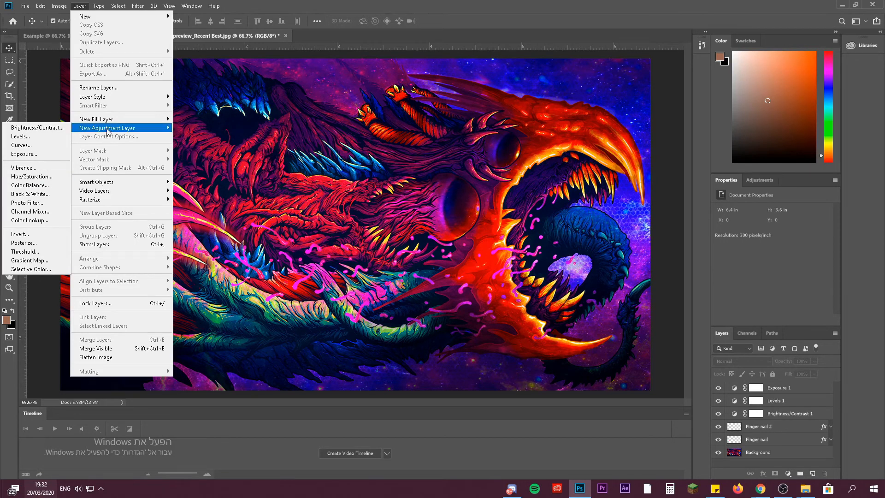
click(45, 178)
click(516, 145)
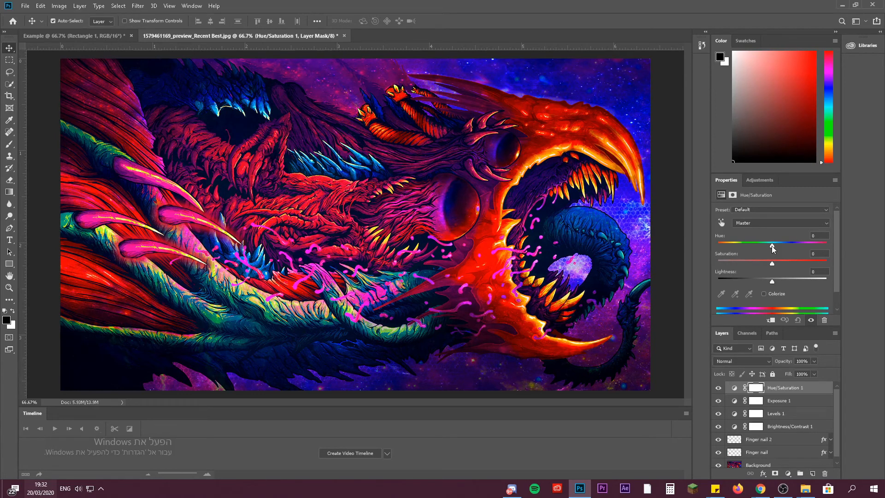
Set the Hue/Saturation adjustment's hue to +24, and return the layer to 100% opacity after a trial at 50%
drag(773, 246, 782, 262)
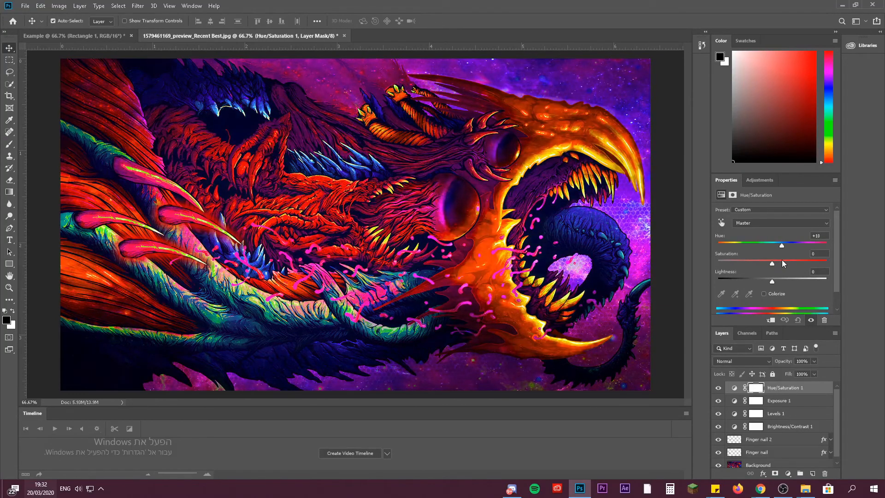
drag(783, 262, 826, 264)
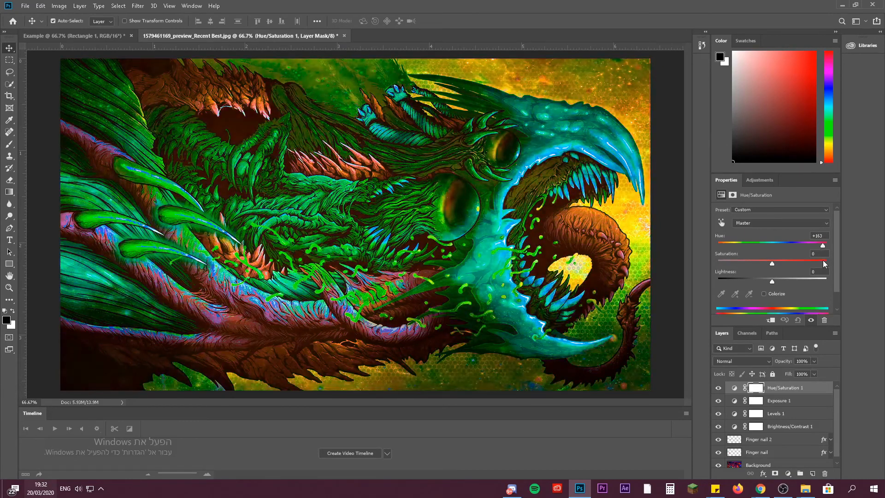
mouse_move(825, 264)
mouse_down()
mouse_move(815, 265)
mouse_move(835, 259)
mouse_up()
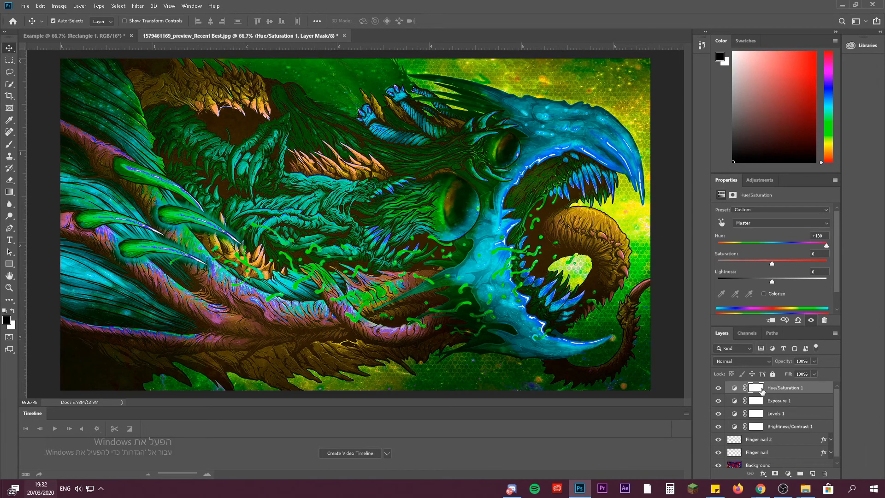
drag(808, 242, 787, 256)
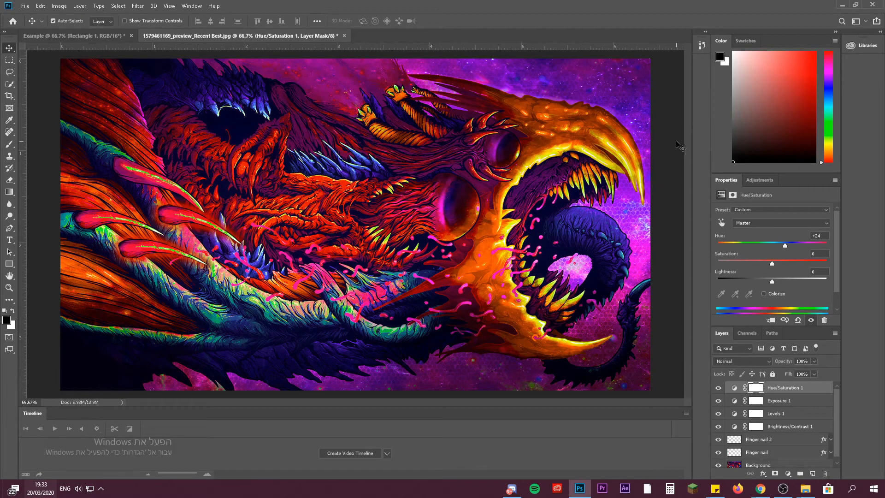
key(5)
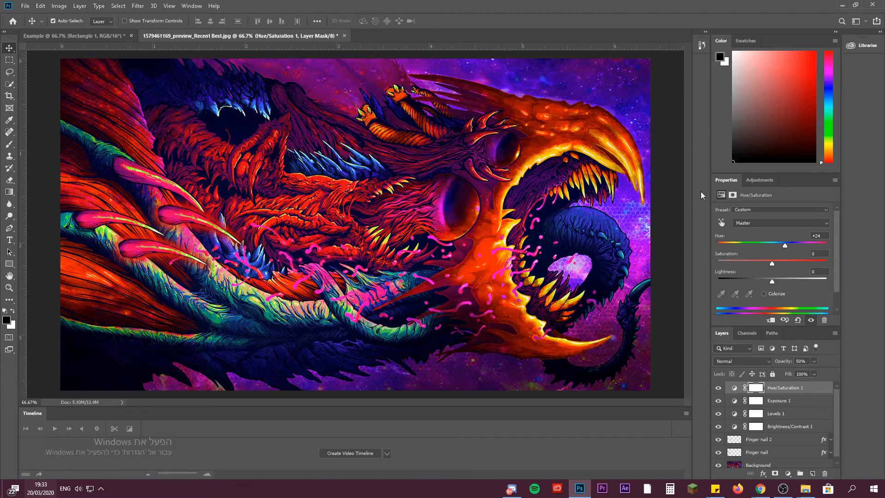
key(0)
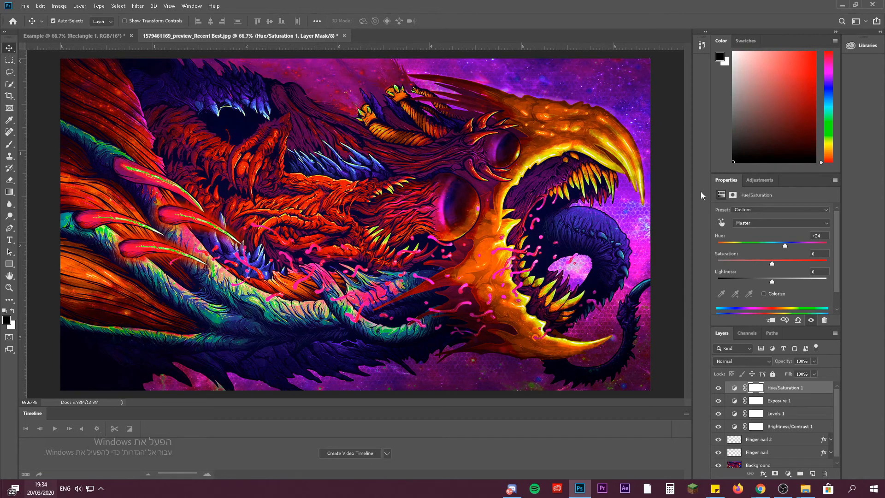
Look through the layer stack one layer at a time, from the Exposure adjustment down to the Background
click(778, 402)
click(775, 414)
click(779, 427)
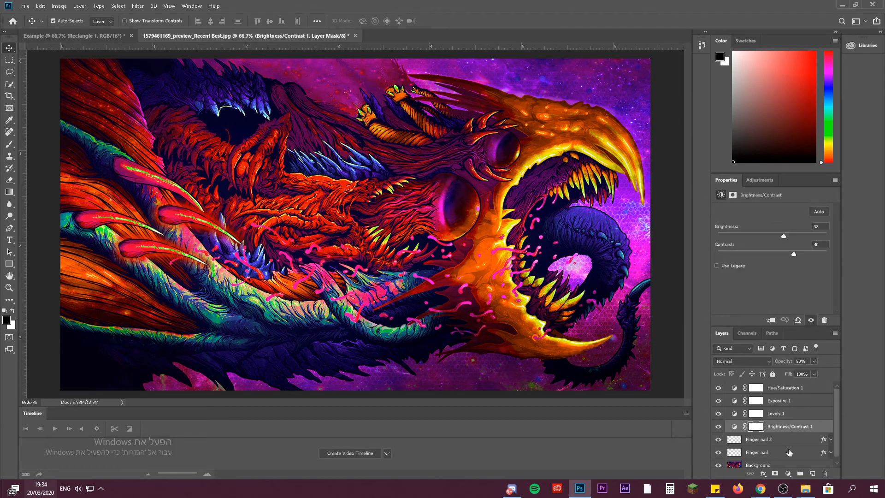
scroll(786, 445, down, 1)
click(782, 435)
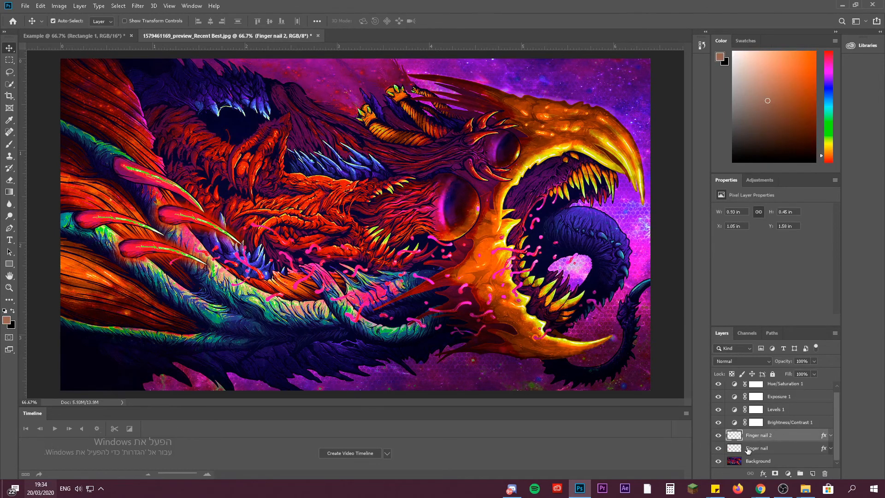
click(748, 450)
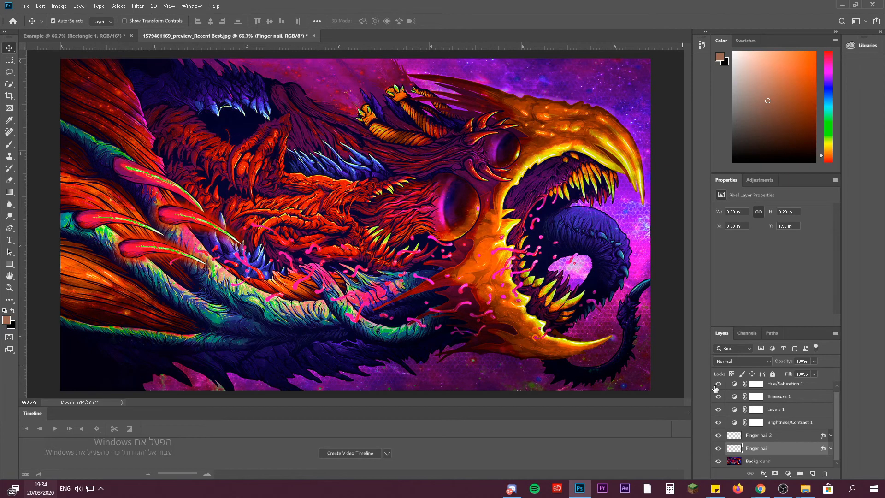
click(768, 462)
scroll(783, 414, up, 1)
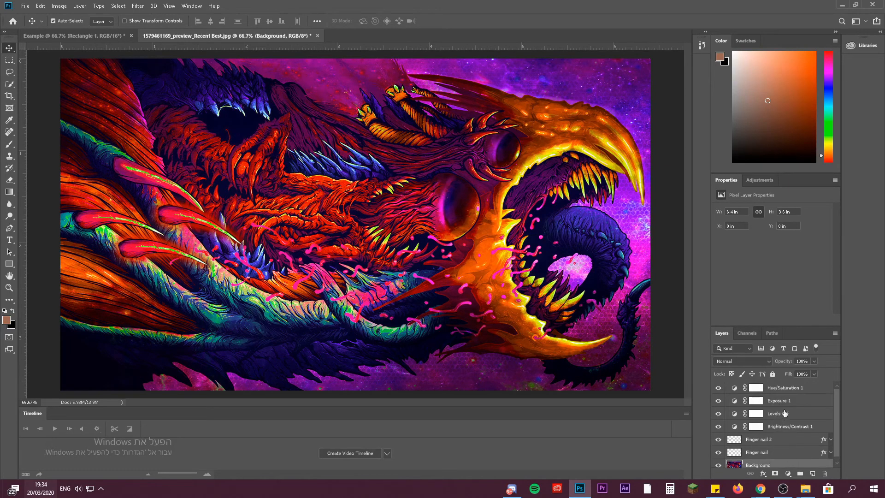
Select the Hue/Saturation layer, and keep it at 100% opacity after a trial at 50%
click(782, 388)
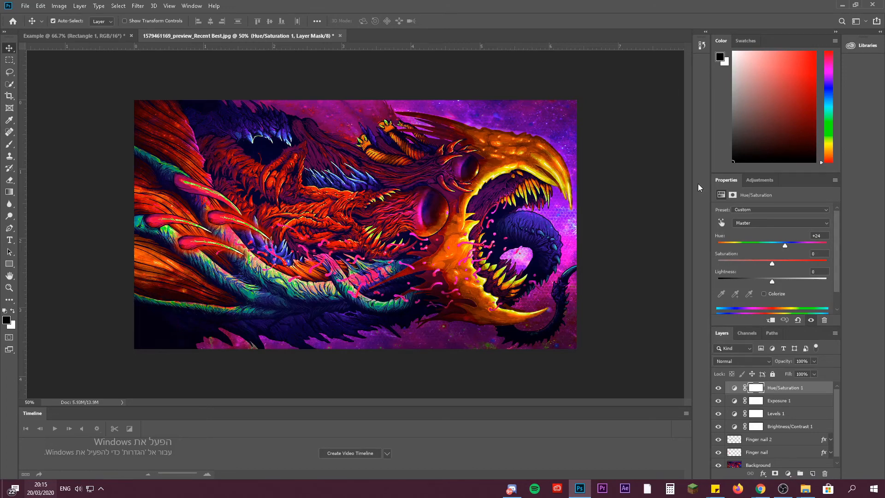
key(5)
key(0)
Start a text layer over the upper middle of the artwork and browse the available fonts, keeping SF Movie Poster
click(9, 240)
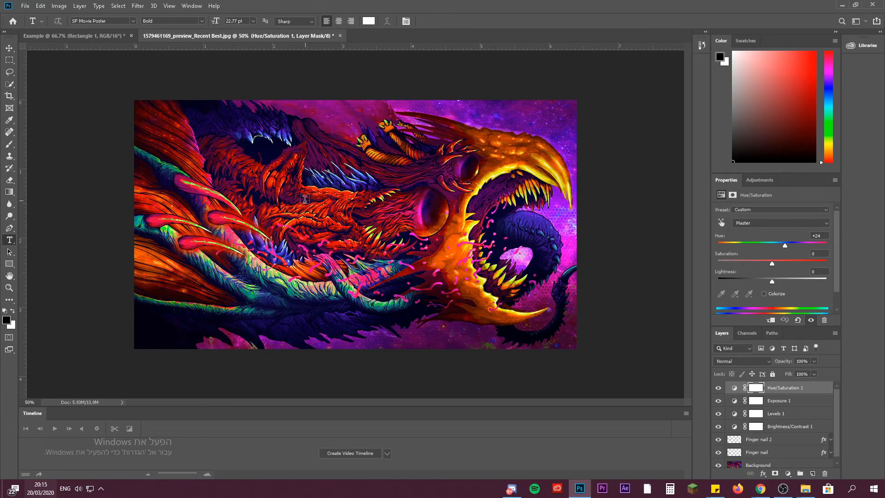
click(297, 152)
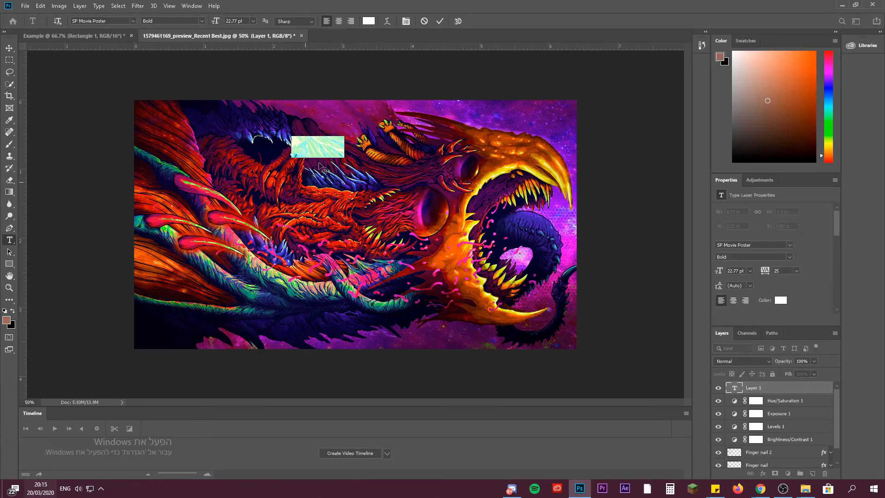
click(132, 21)
click(132, 22)
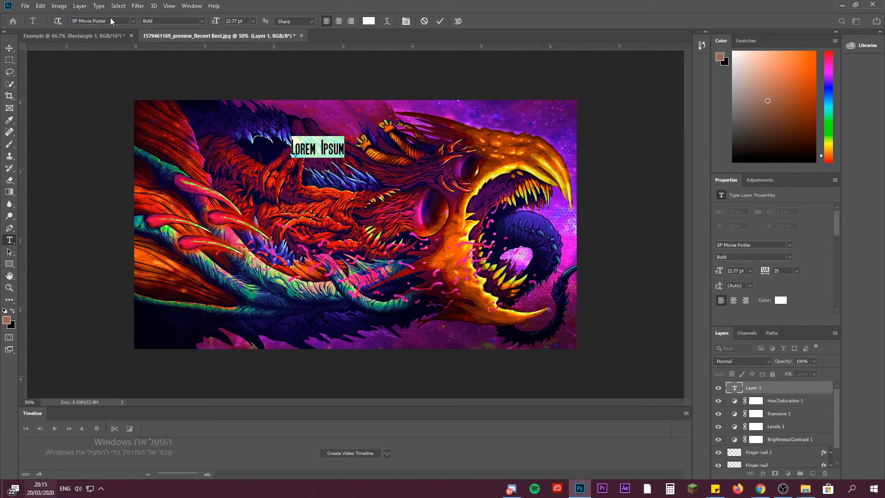
click(134, 22)
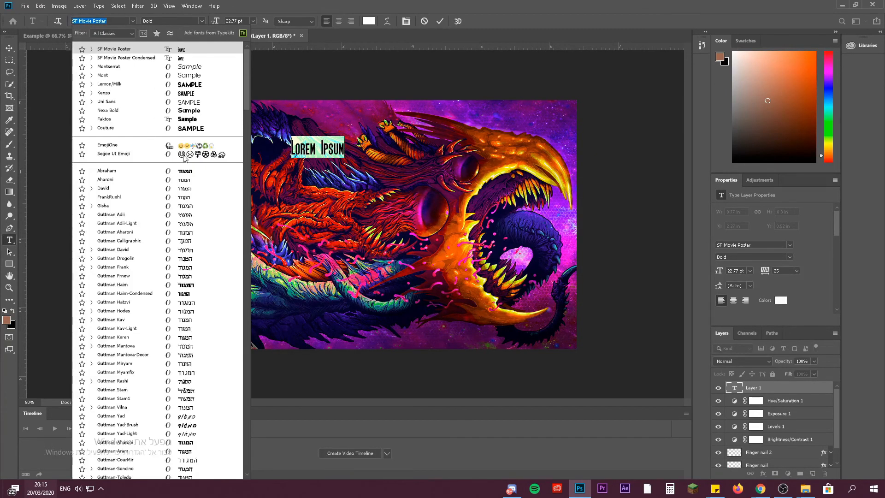
scroll(184, 290, down, 5)
scroll(175, 288, down, 3)
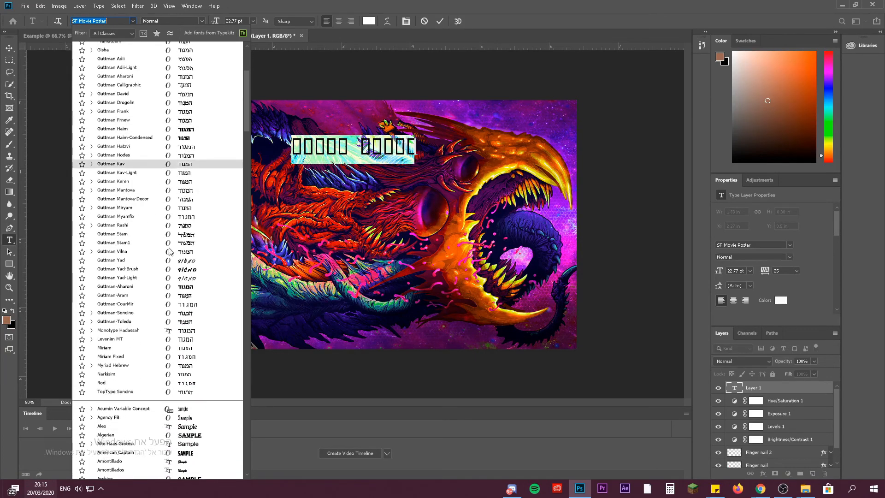
scroll(184, 185, up, 5)
click(134, 22)
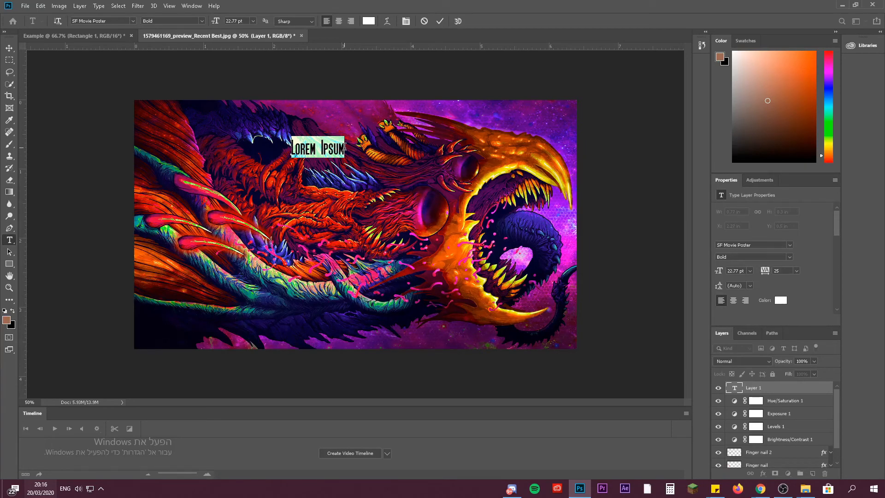
Replace the placeholder text with "Dragon" and commit it
key(BackSpace)
text(Dragon)
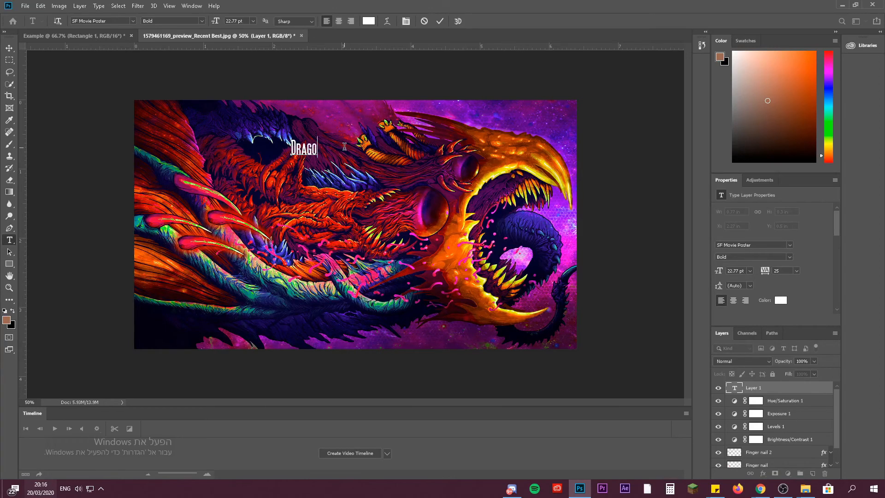
click(440, 22)
Move the Dragon text toward the middle of the artwork, at about X 2.56 in and Y 0.99 in
click(10, 50)
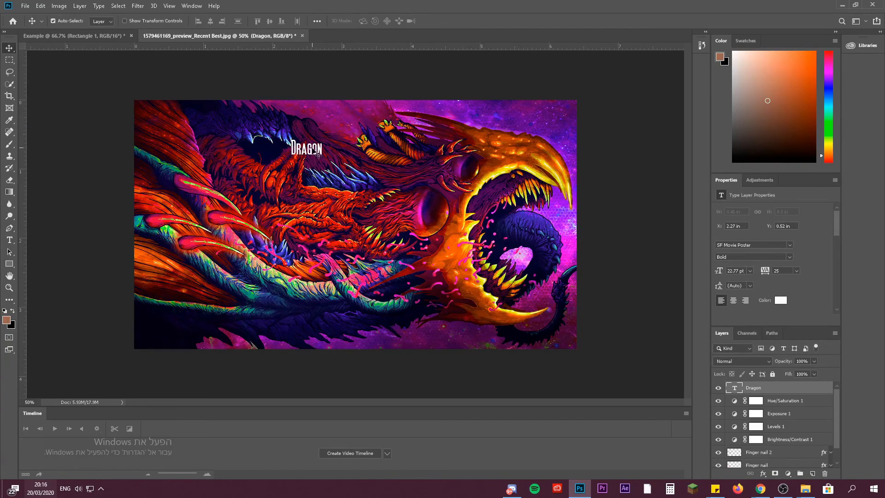
drag(320, 154, 346, 186)
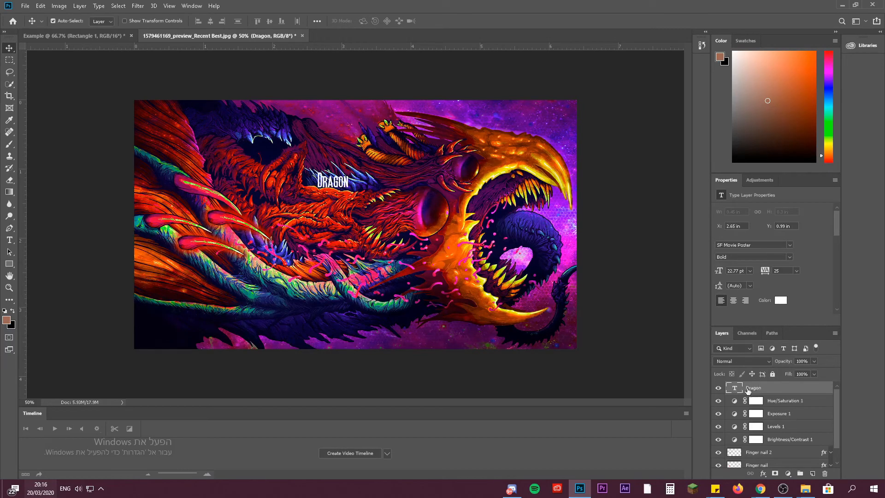
mouse_move(333, 189)
mouse_down()
mouse_move(345, 176)
mouse_move(328, 190)
mouse_up()
Scale the Dragon text up to about 65.74 pt and place it horizontally centred near the artwork's lower edge
key(ctrl+t)
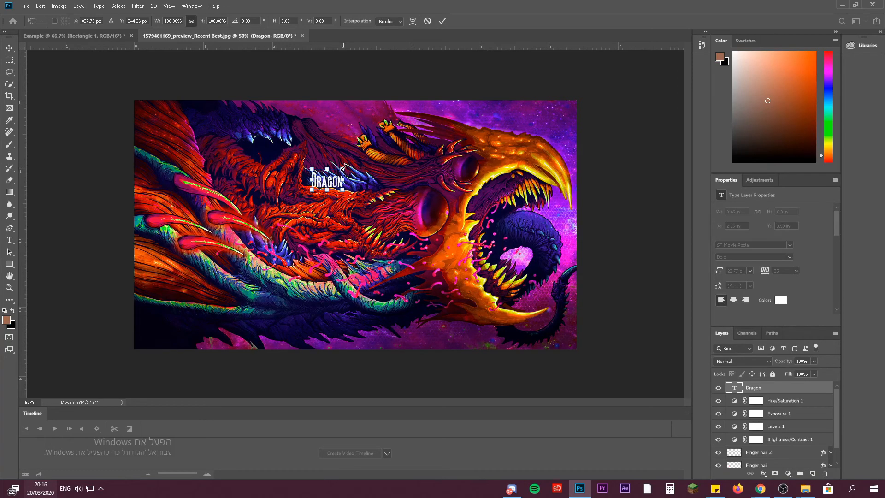
mouse_move(343, 168)
mouse_down()
mouse_move(417, 122)
mouse_move(388, 119)
mouse_move(343, 139)
mouse_move(339, 145)
mouse_move(372, 134)
mouse_move(380, 140)
mouse_move(345, 169)
mouse_up()
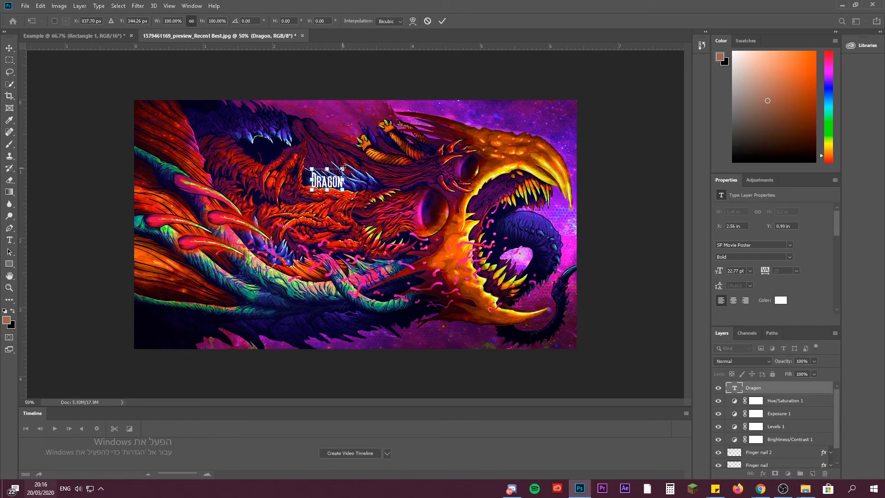
drag(343, 168, 413, 170)
drag(420, 135, 354, 166)
drag(371, 137, 437, 121)
drag(396, 160, 387, 316)
drag(412, 272, 387, 288)
drag(371, 318, 383, 308)
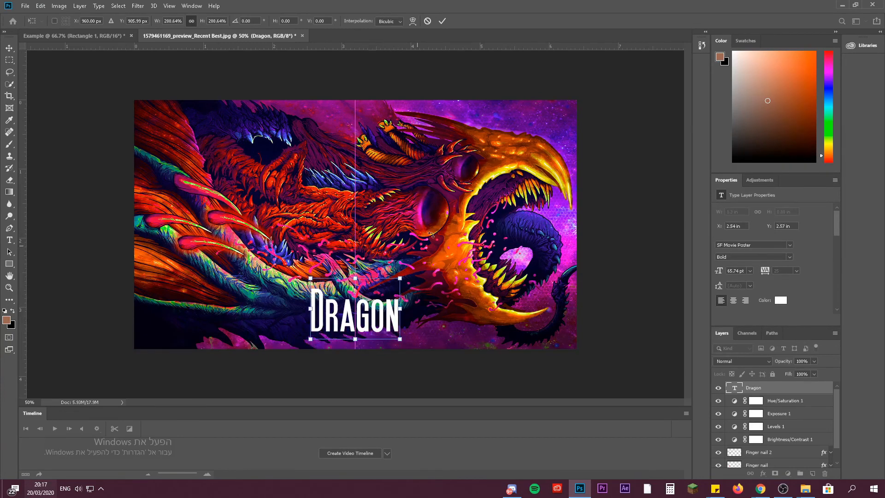
key(Return)
Try the Dragon text layer at 50% opacity, and restore it to 100%
key(5)
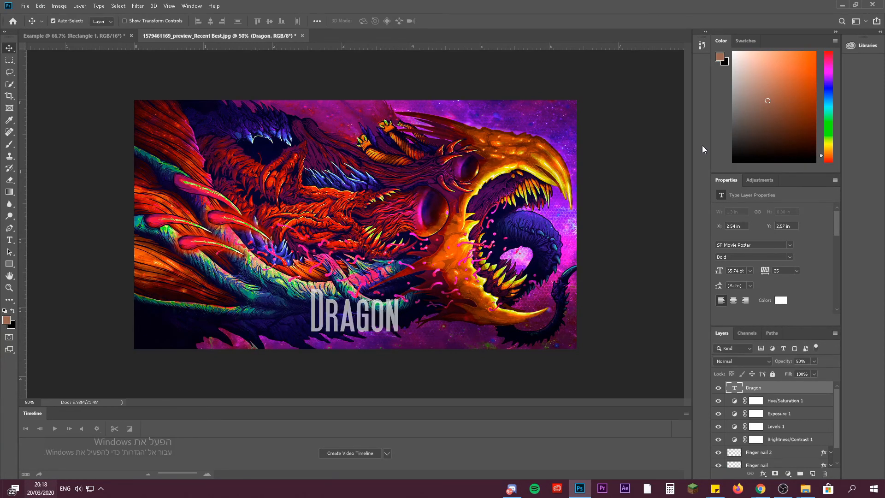
key(0)
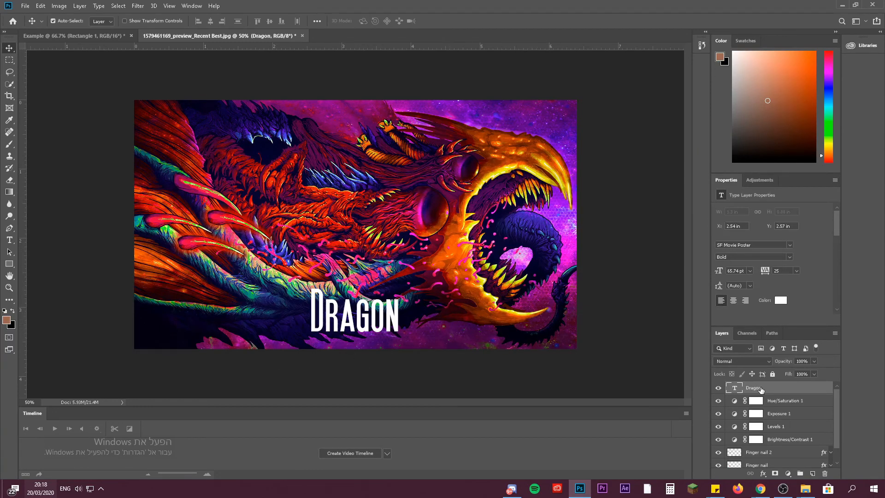
Set the Dragon text layer's blend mode to Color Dodge in its blending options, after trying Overlay
click(764, 474)
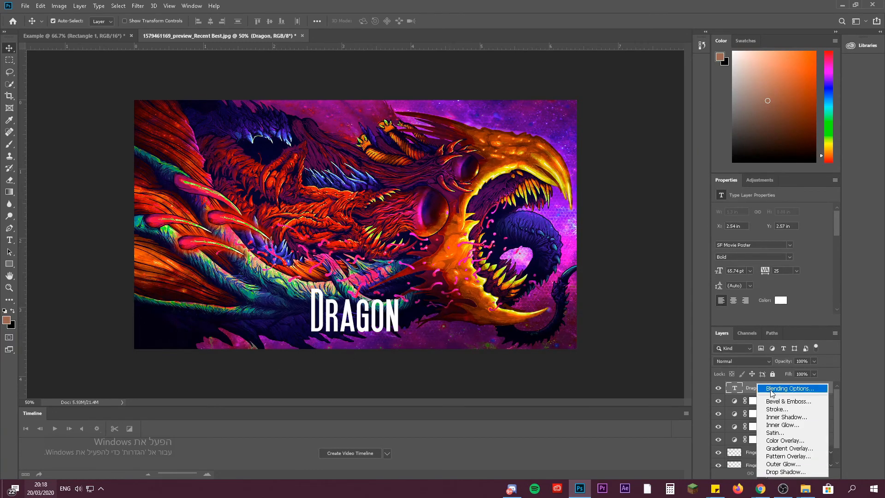
click(673, 327)
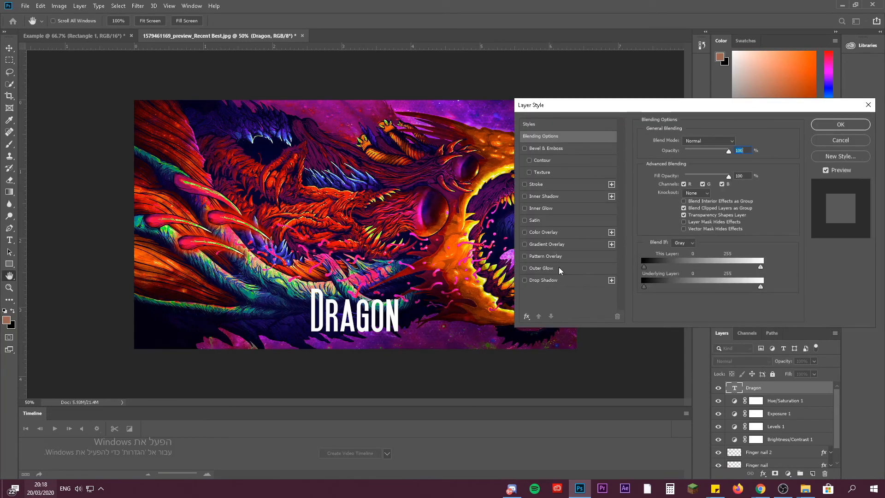
click(707, 141)
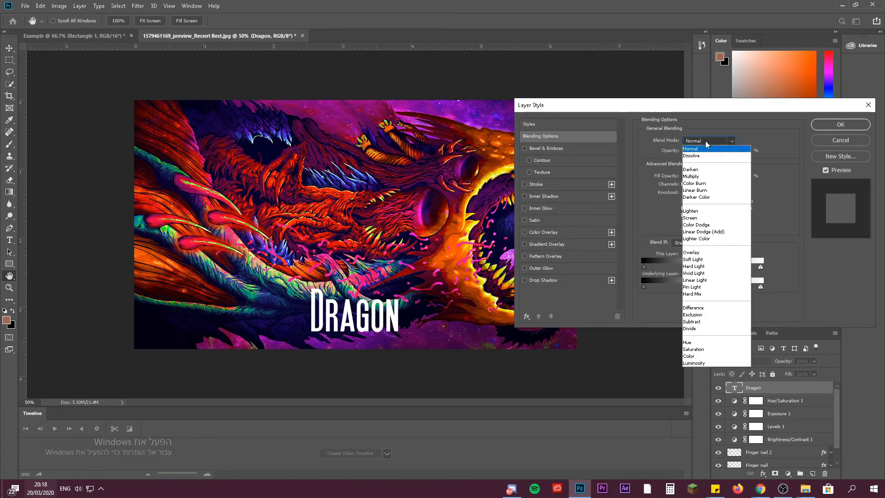
click(704, 253)
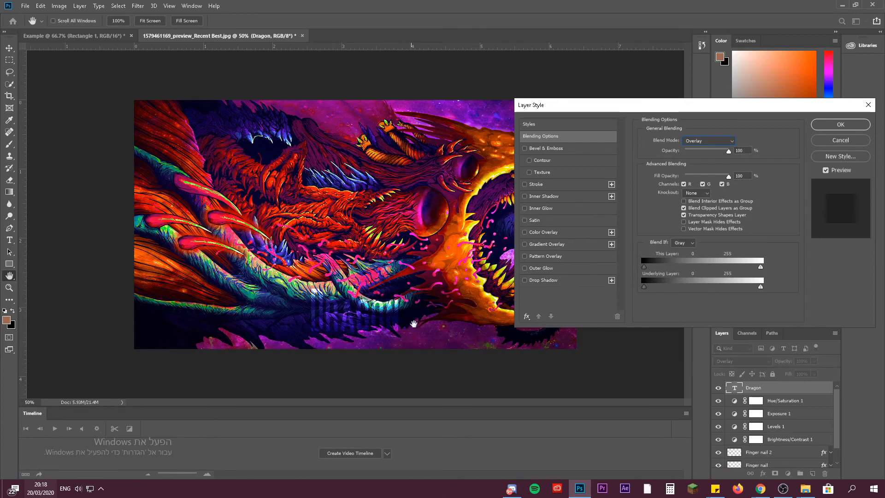
click(720, 151)
drag(720, 154, 729, 170)
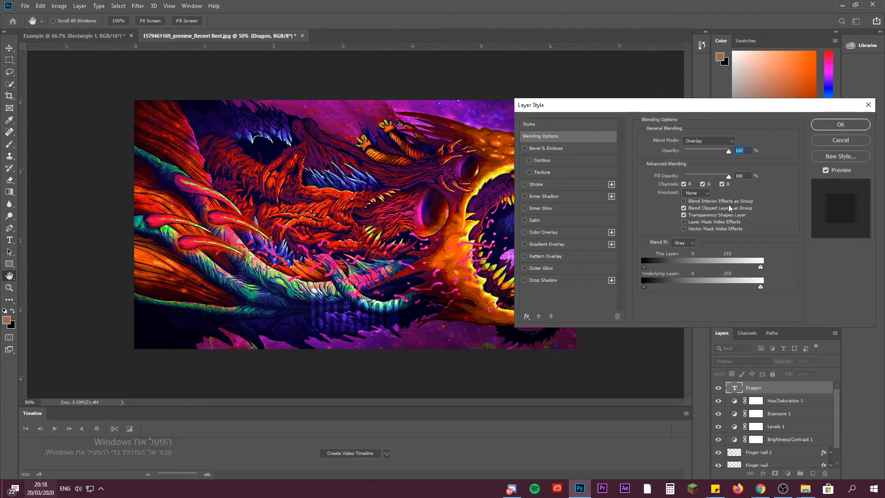
click(724, 142)
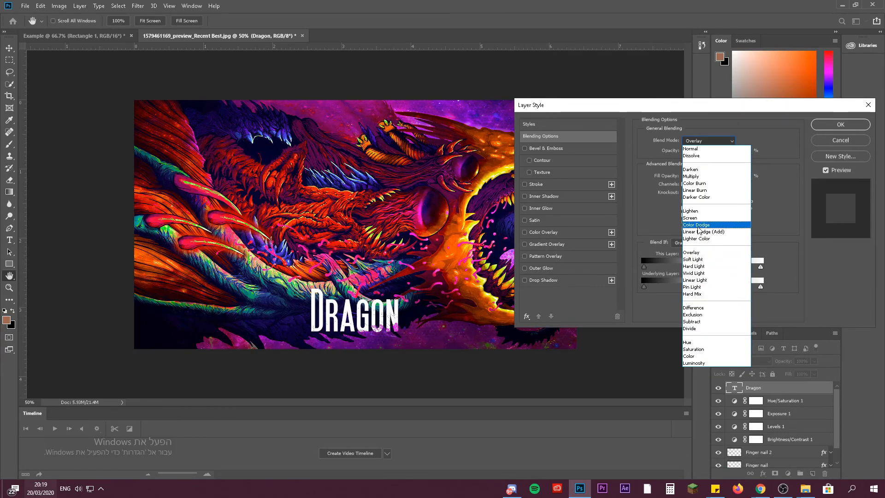
click(697, 227)
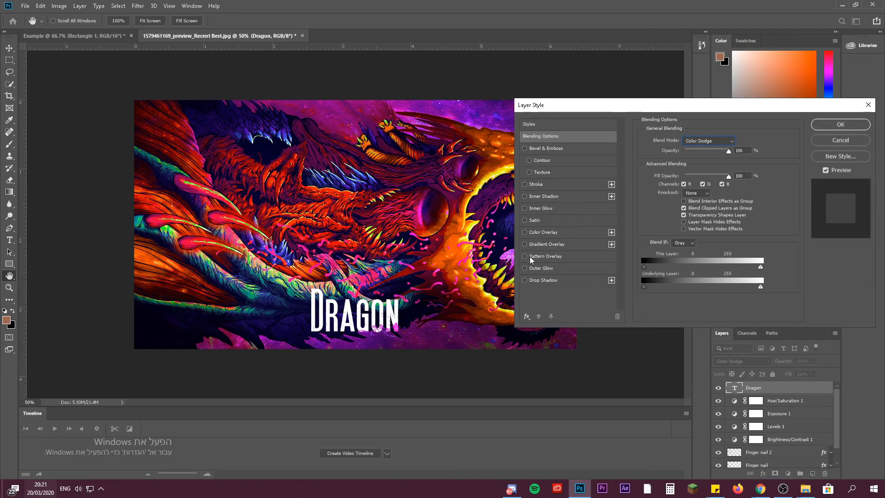
Add a drop shadow to the Dragon text with 18% spread and a size of about 27 px
click(543, 281)
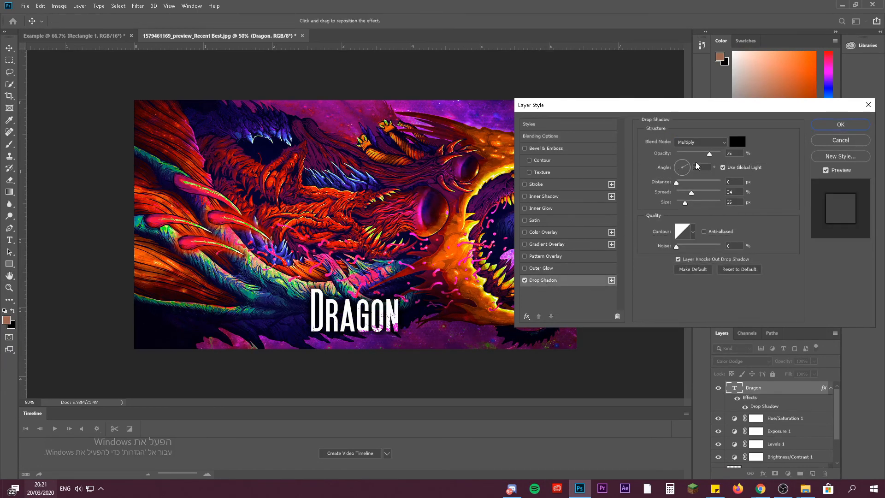
drag(694, 199, 683, 201)
click(682, 194)
drag(683, 195, 685, 203)
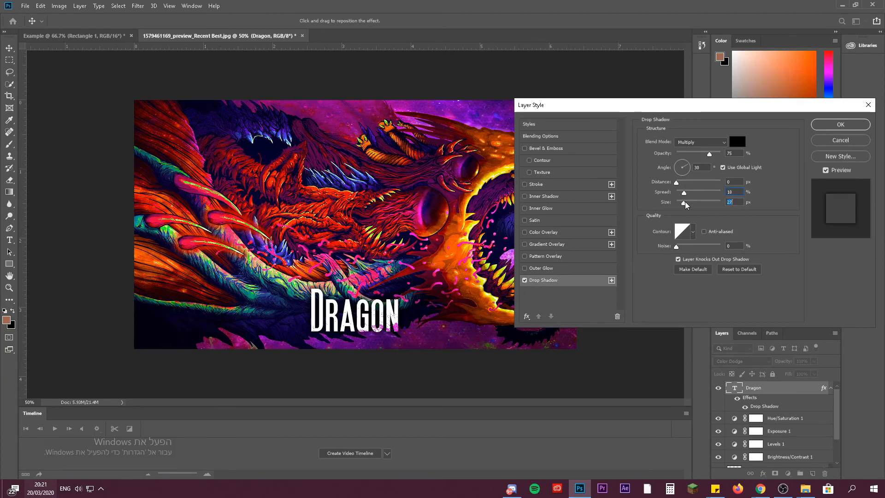
Add an orange (ff5400) outer glow at 9% opacity to the Dragon text
click(555, 270)
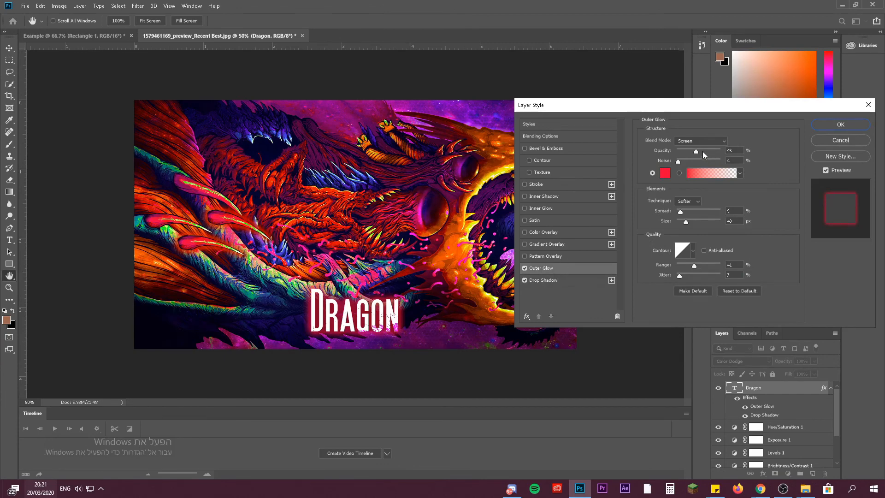
drag(695, 150, 681, 154)
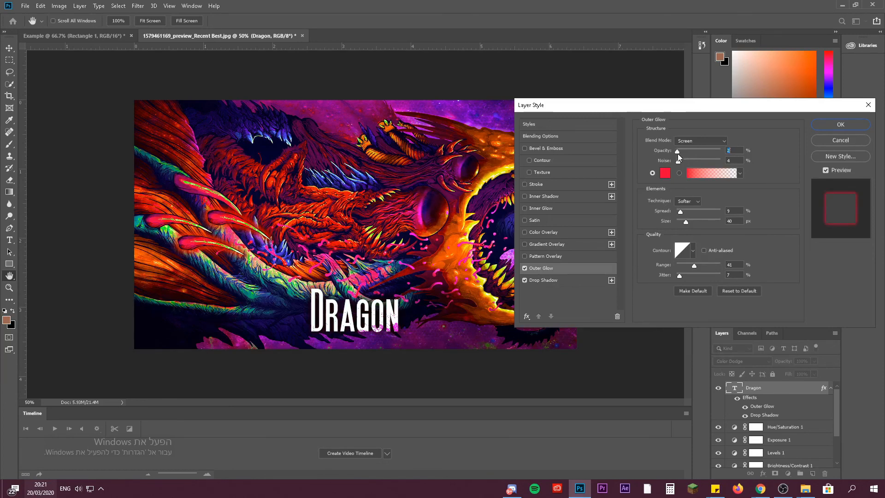
drag(681, 153, 682, 153)
click(666, 173)
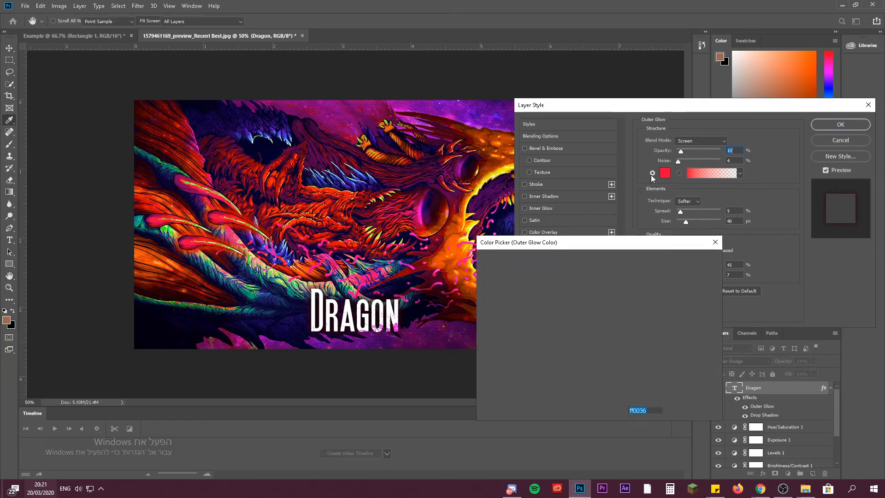
drag(610, 360, 610, 372)
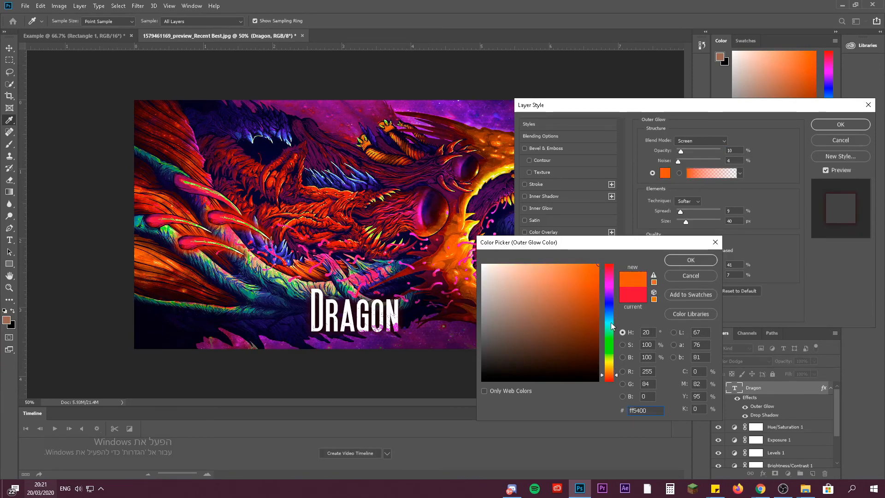
click(690, 259)
drag(684, 151, 680, 151)
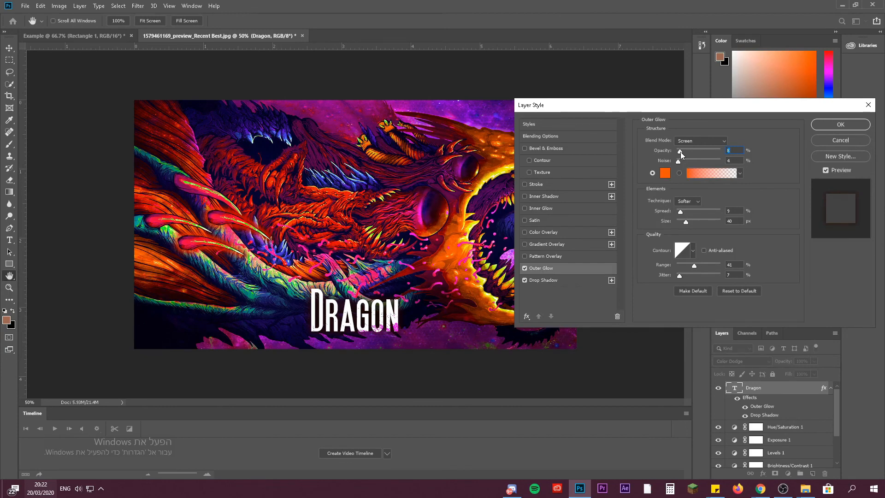
drag(680, 152, 681, 152)
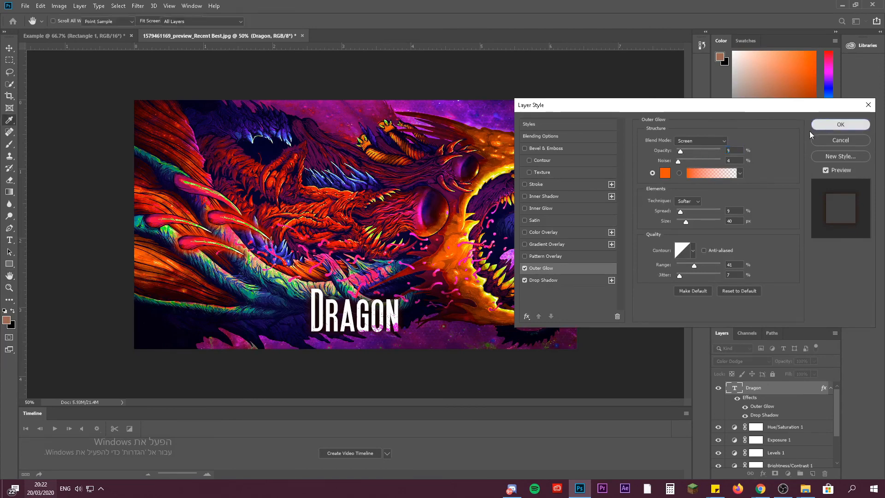
click(825, 125)
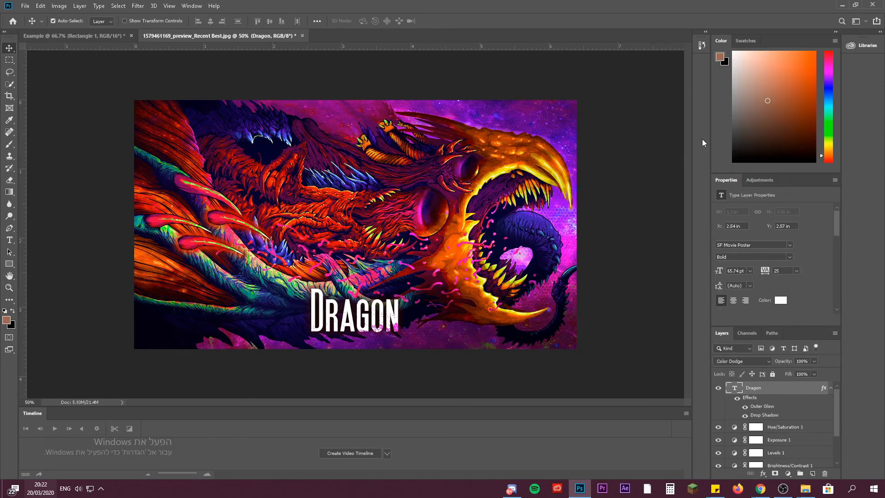
Scale the Dragon text to about 59.58 pt near the artwork's lower edge, after trying the layer at 50% opacity
key(5)
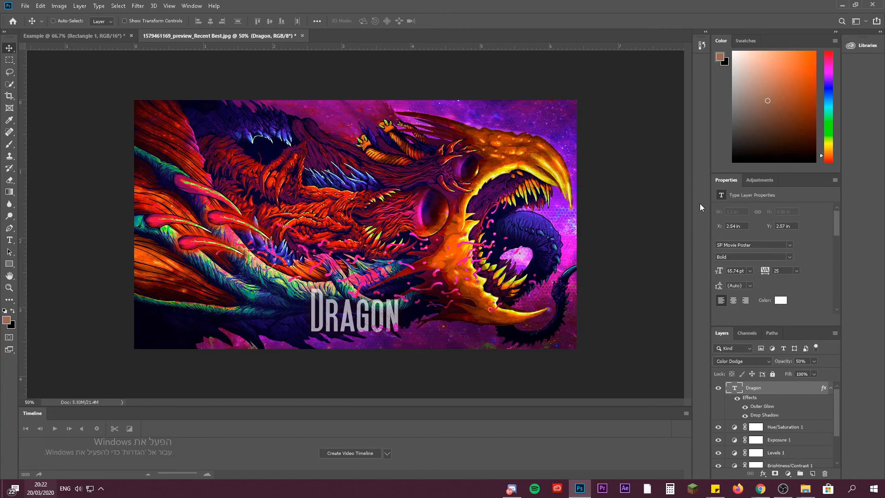
key(0)
key(ctrl+t)
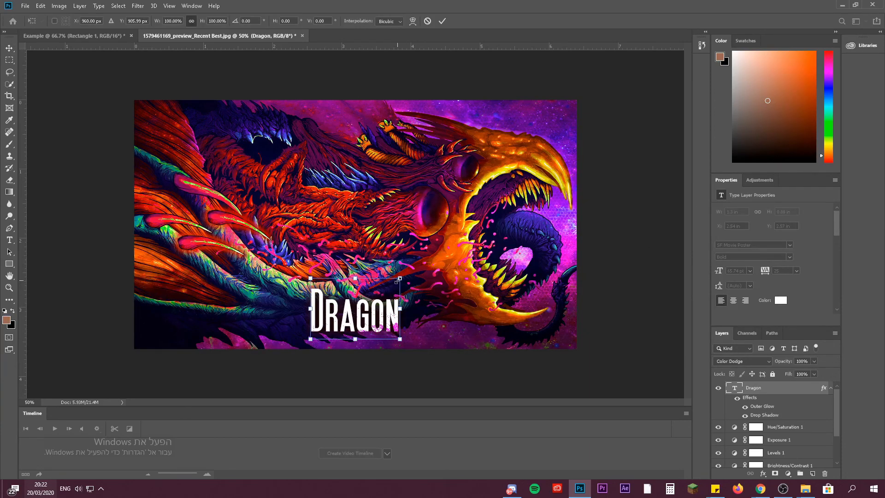
drag(400, 279, 509, 208)
drag(450, 275, 414, 285)
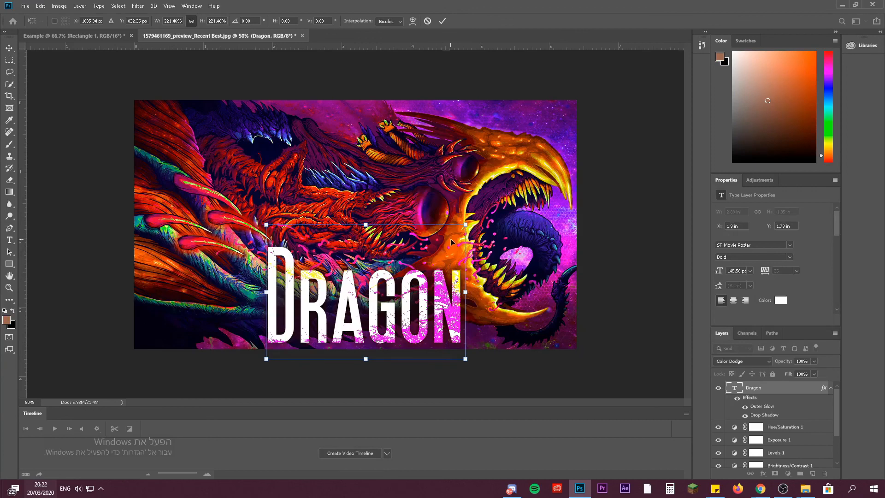
drag(461, 235, 392, 325)
key(Return)
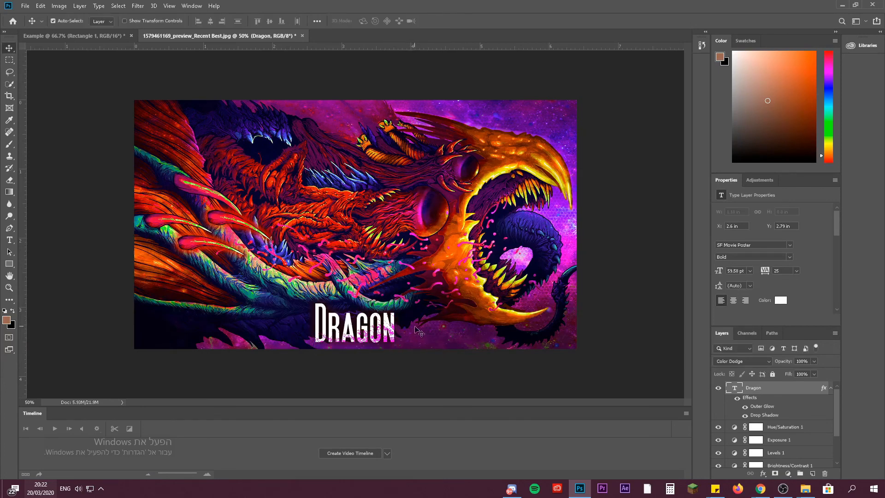
Add a new 22.77 pt text layer reading "example" over the artwork's upper-left area
click(10, 241)
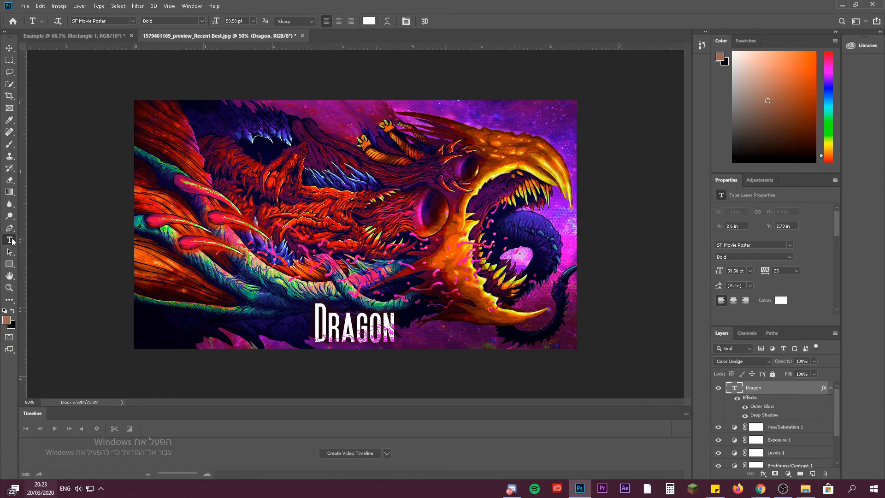
click(231, 162)
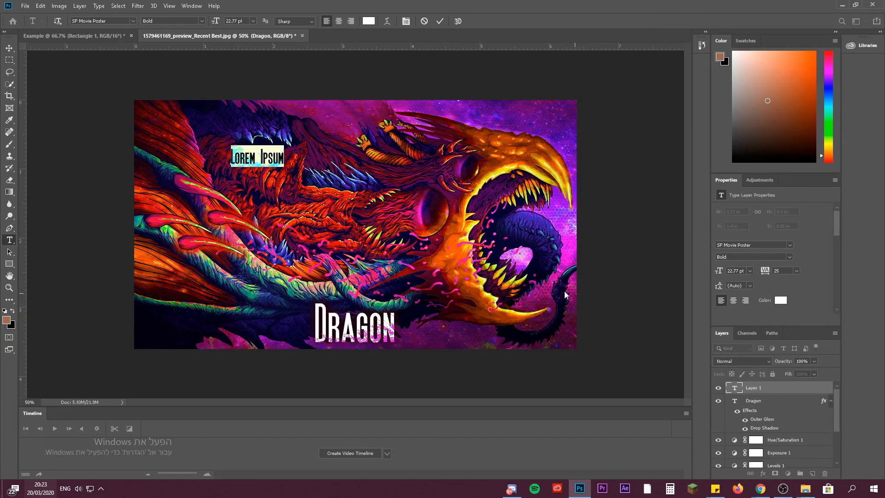
text(E)
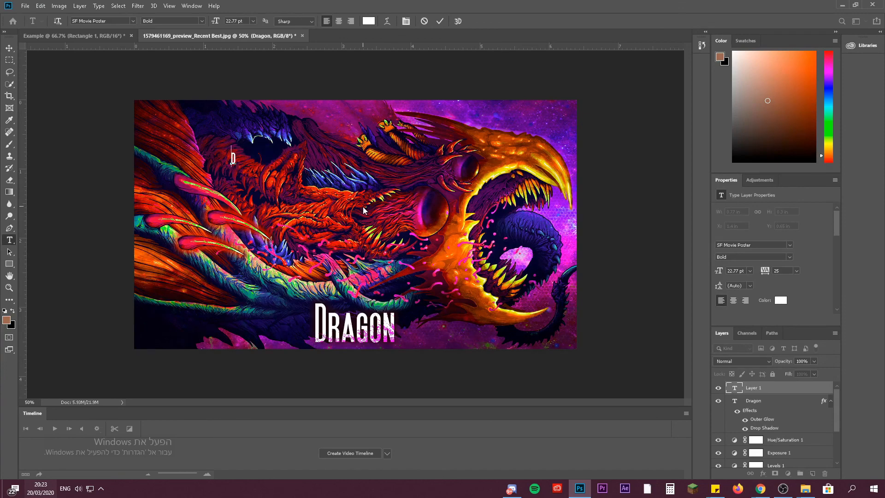
text(XAMPLE)
key(Return)
click(441, 21)
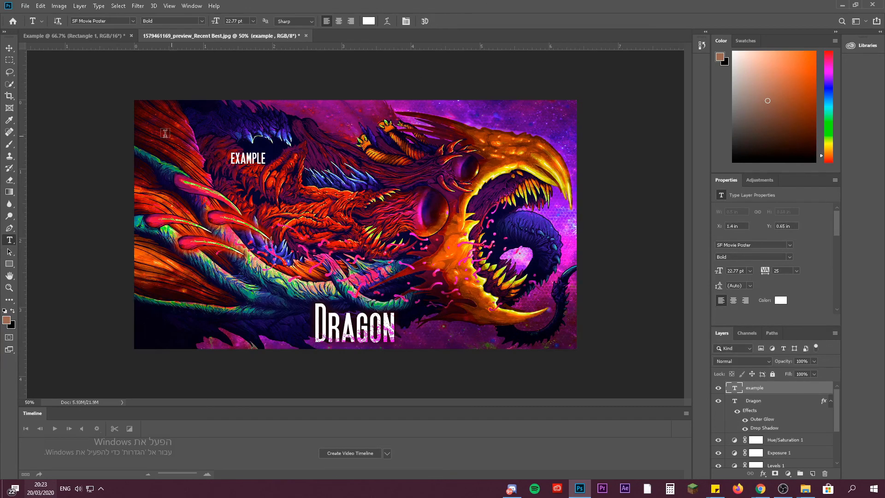
Enlarge the example text to about 54.49 pt and place it just above the Dragon title
click(9, 49)
drag(237, 152, 403, 121)
key(ctrl+t)
drag(319, 154, 368, 282)
key(Return)
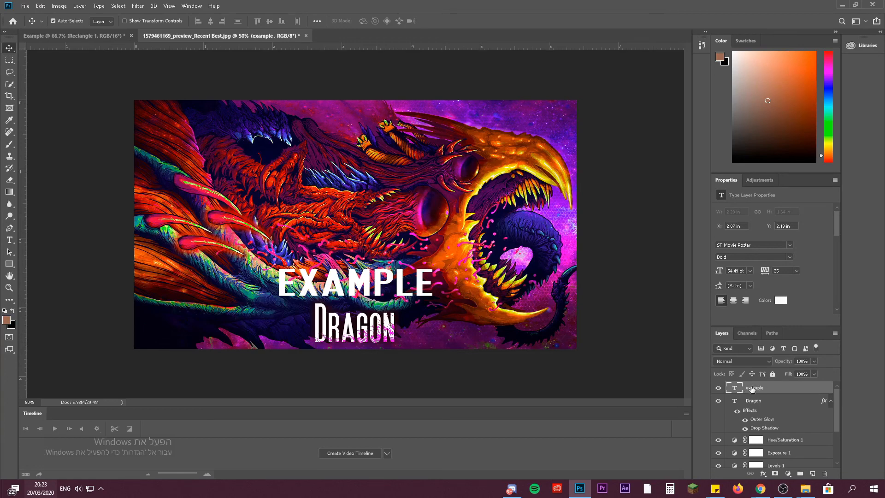
Hide and reshow the Dragon and example layers one at a time, and shift the example text about 0.2 in to the right
click(832, 400)
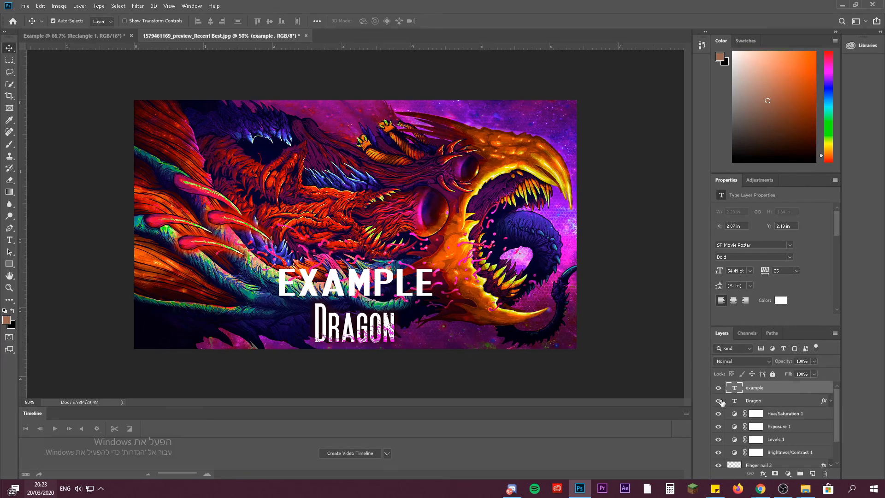
click(718, 402)
click(718, 402)
click(718, 388)
click(718, 389)
mouse_move(367, 285)
mouse_down()
mouse_move(426, 284)
mouse_move(356, 283)
mouse_move(401, 282)
mouse_move(371, 282)
mouse_up()
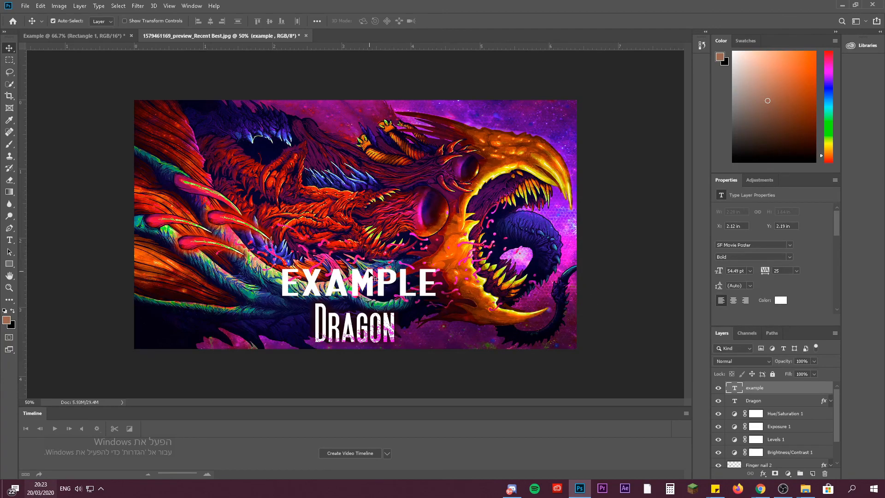
drag(371, 288, 381, 289)
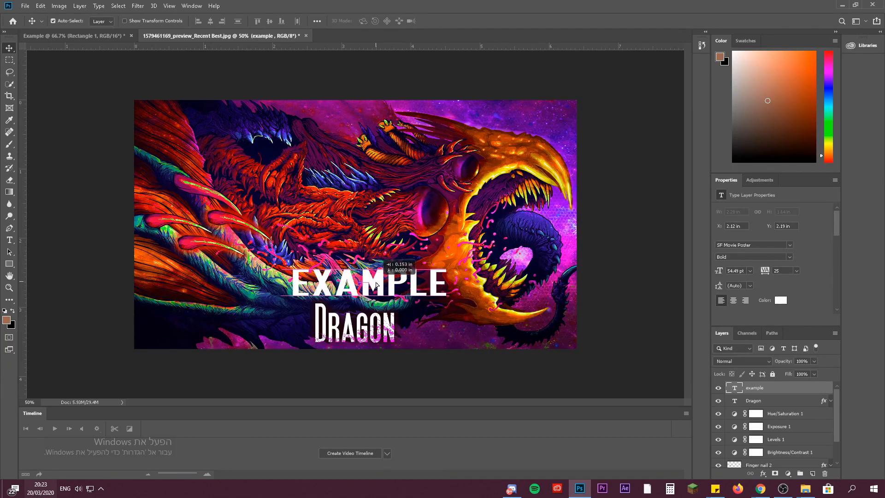
Add an inner glow with its default settings to the example text, after trying an inner shadow
click(762, 475)
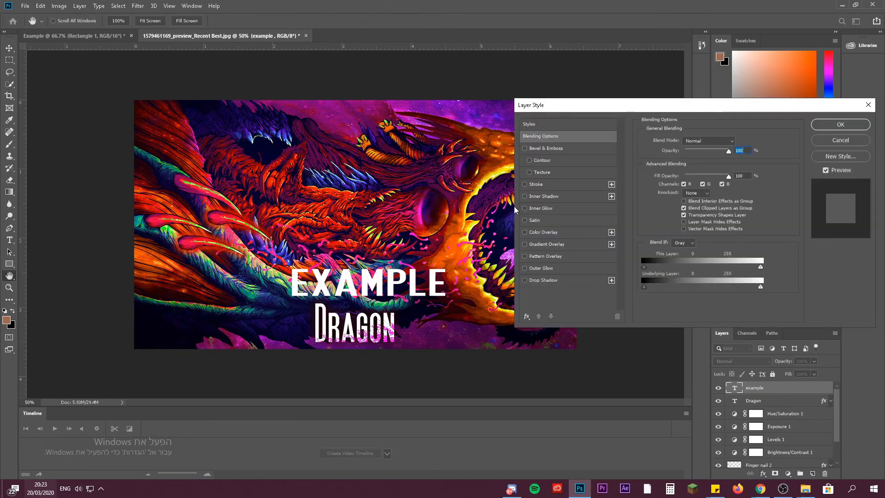
click(546, 208)
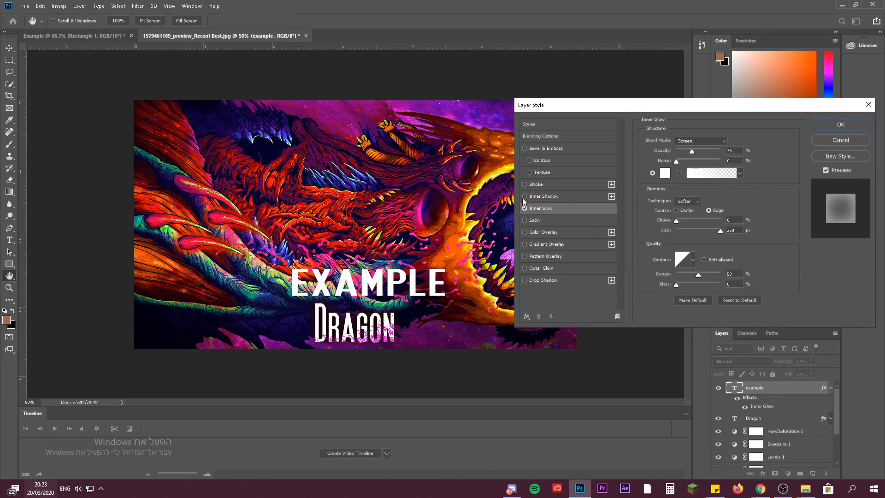
click(543, 196)
click(524, 209)
click(525, 197)
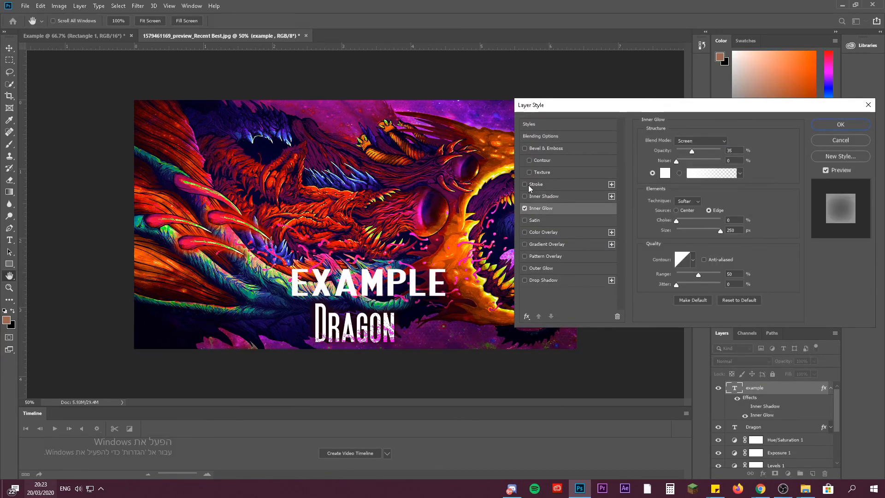
Add a 4 px red inside stroke to the example text and apply the layer style
click(535, 184)
drag(684, 142, 678, 144)
click(664, 207)
mouse_move(609, 273)
mouse_down()
mouse_move(612, 262)
mouse_move(602, 262)
mouse_up()
click(689, 259)
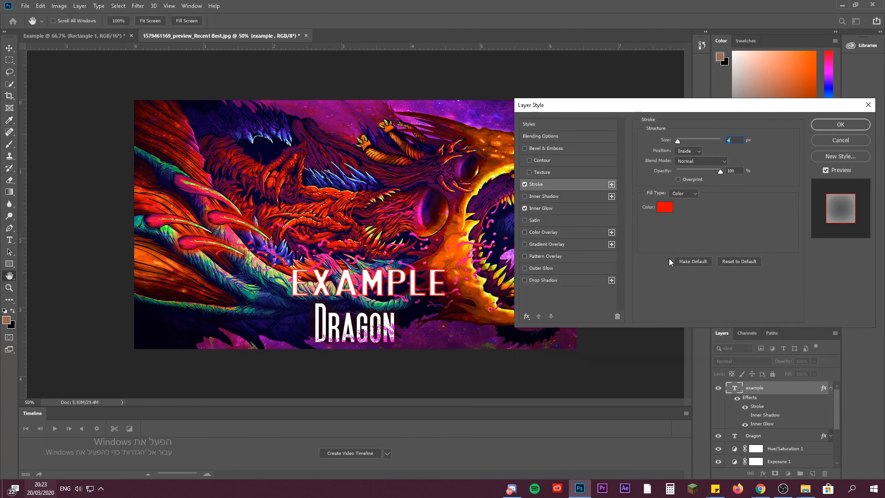
click(829, 125)
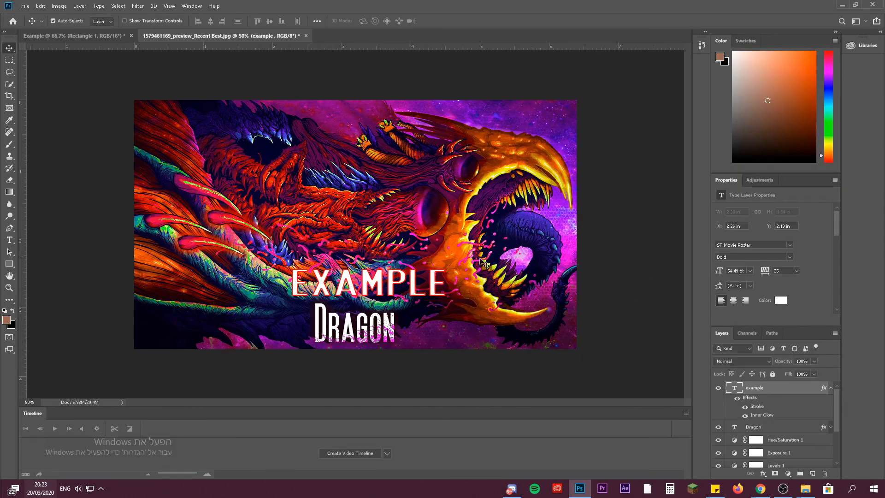
Move the example text to about X 2.07 in, Y 2.13 in above the Dragon title, and deselect the layer
mouse_move(391, 283)
mouse_down()
mouse_move(367, 282)
mouse_move(385, 278)
mouse_up()
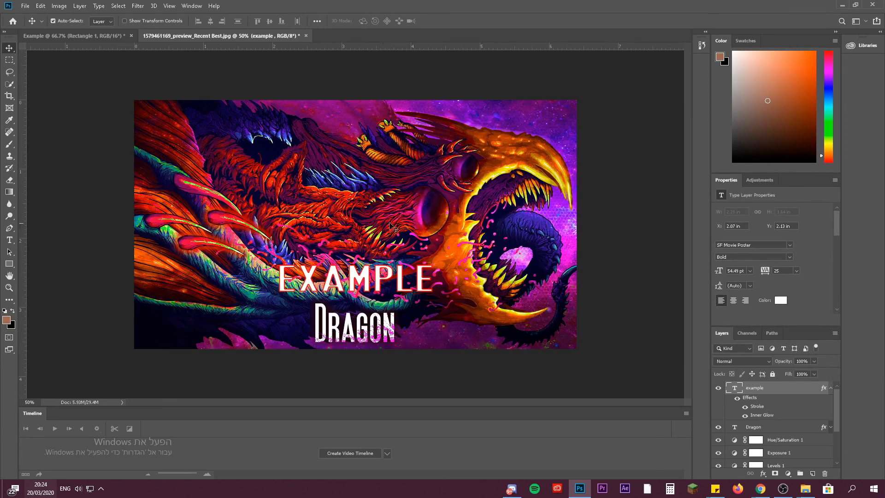
click(609, 181)
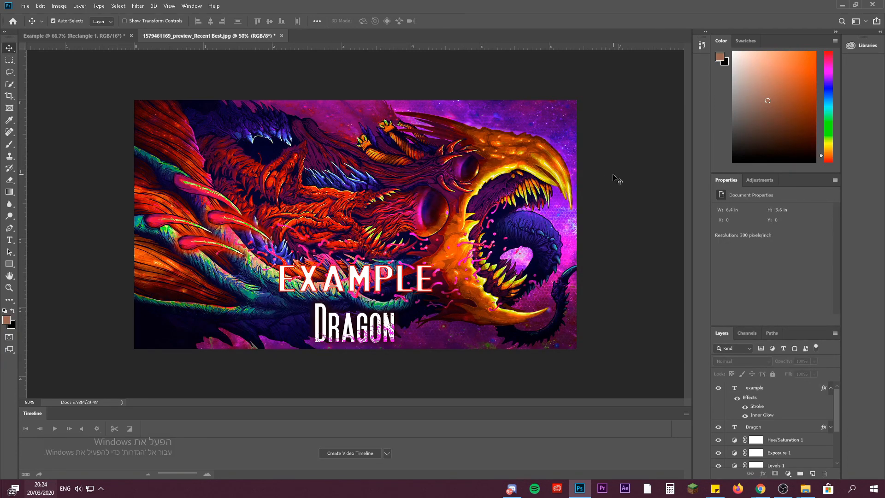